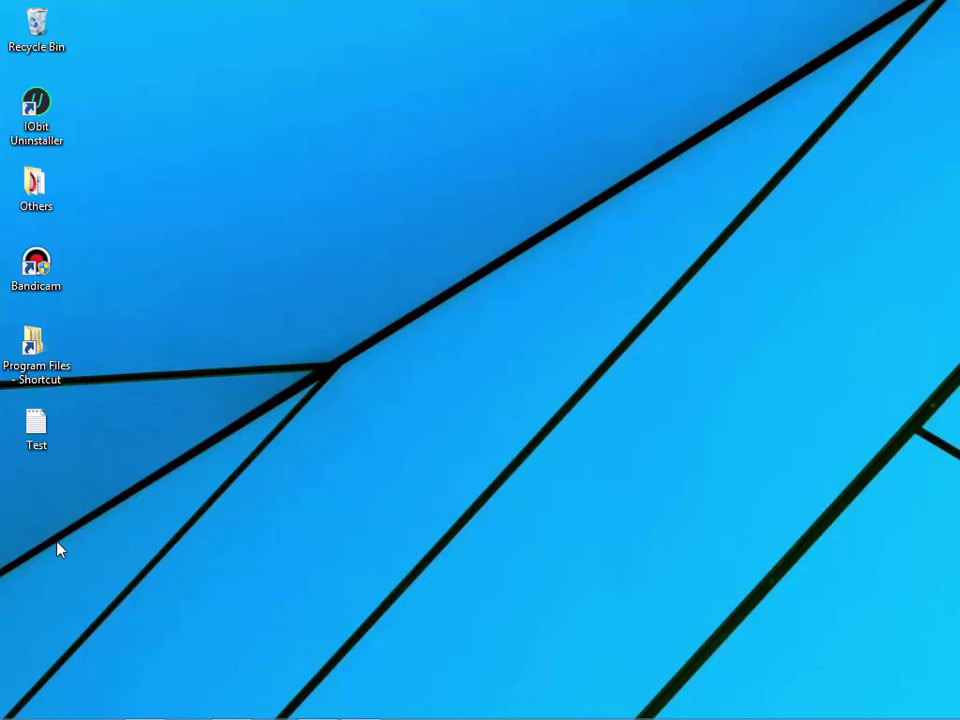
Step: Bring the Word document 'How to install Autocad with Original free key' to the front
{"action": "left_click", "coordinate": [145, 706]}
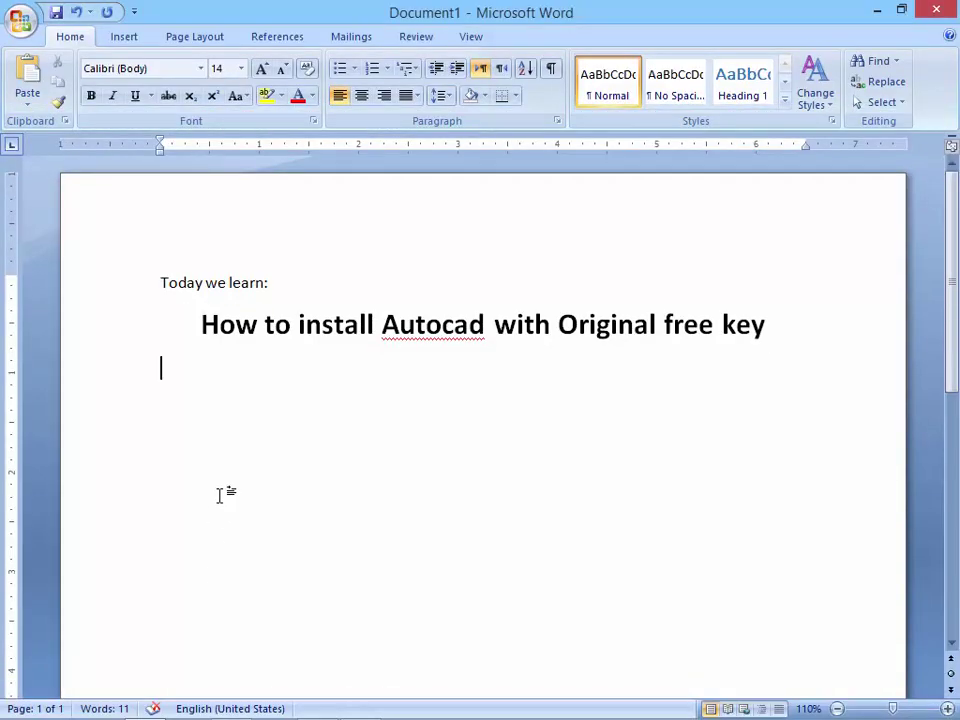
Step: Write numbered steps 1 and 2 on downloading the AutoCAD setup and direct 2016 links
{"action": "type", "text": "1."}
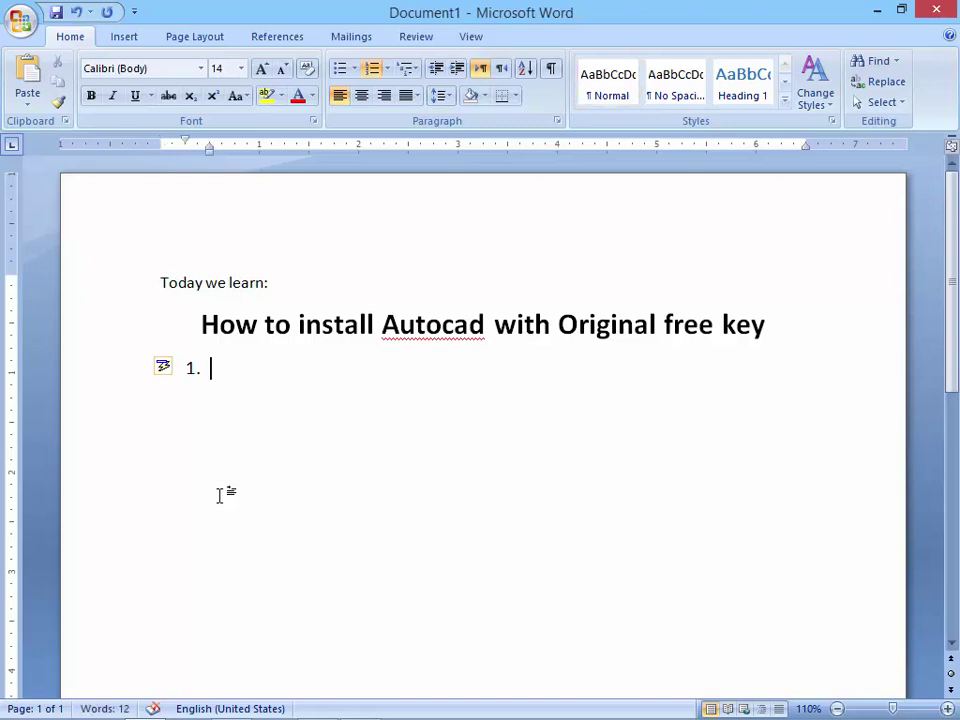
{"action": "type", "text": " Firstdo"}
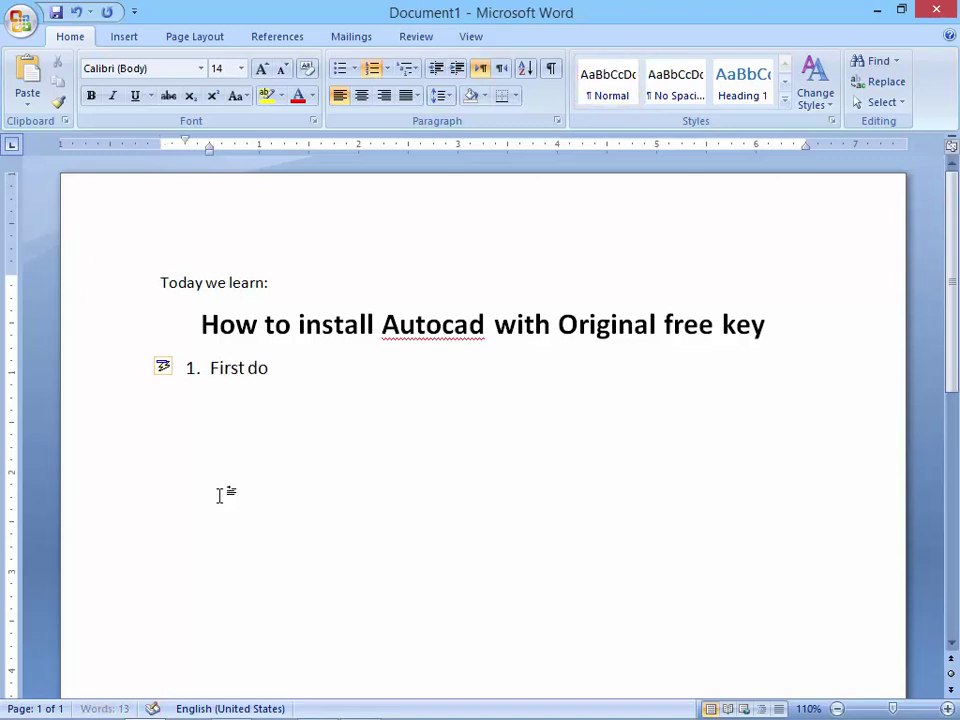
{"action": "type", "text": "wnload the "}
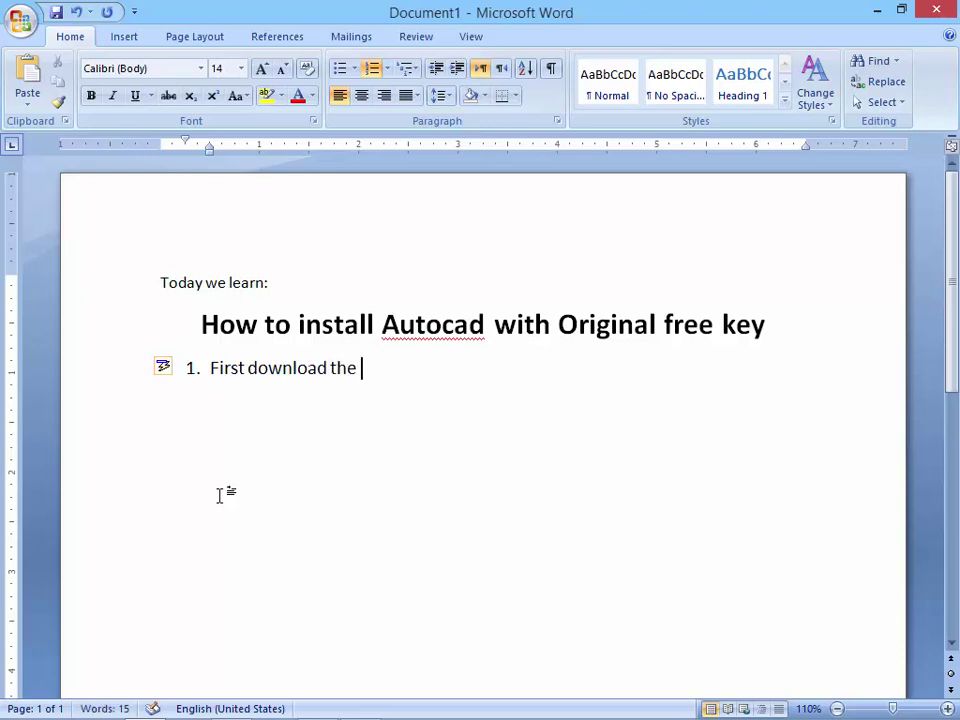
{"action": "type", "text": "autoc"}
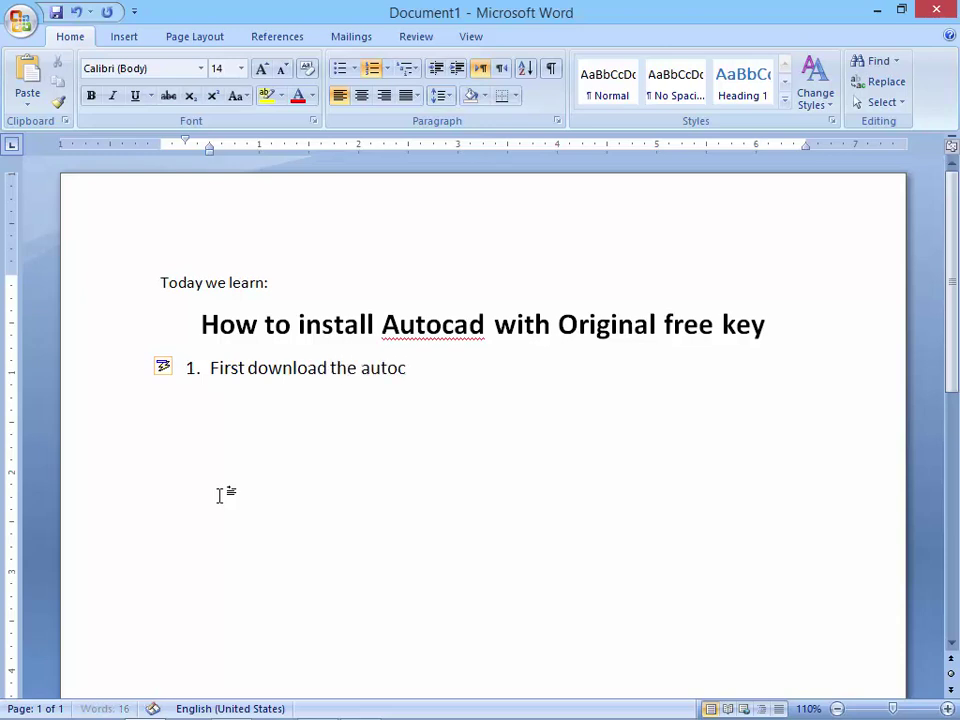
{"action": "type", "text": "ad setu"}
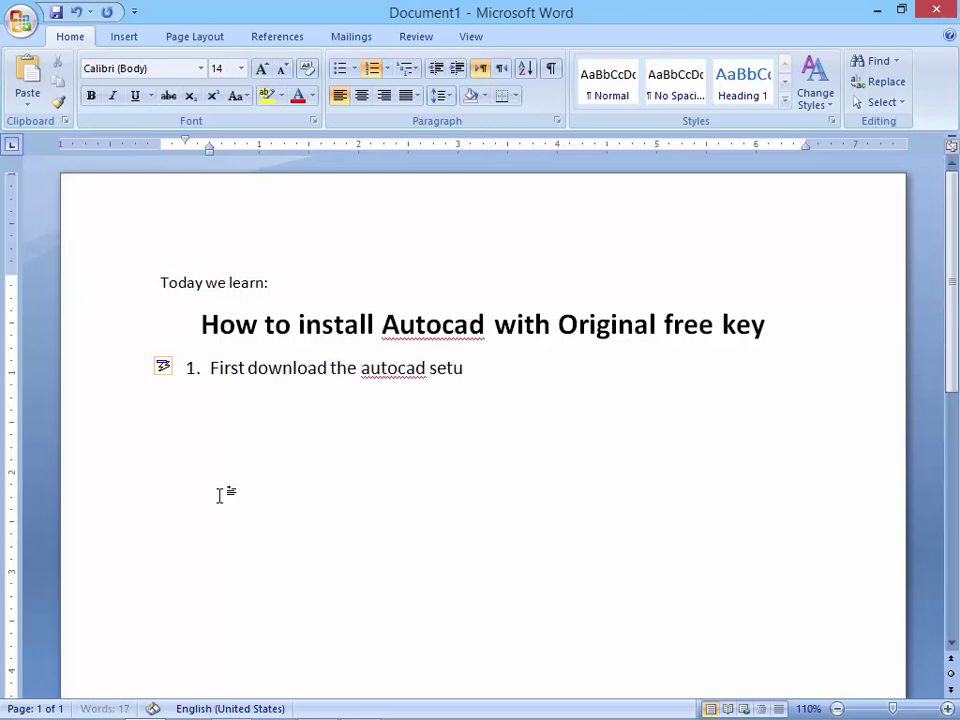
{"action": "type", "text": "p from"}
{"action": "type", "text": " given"}
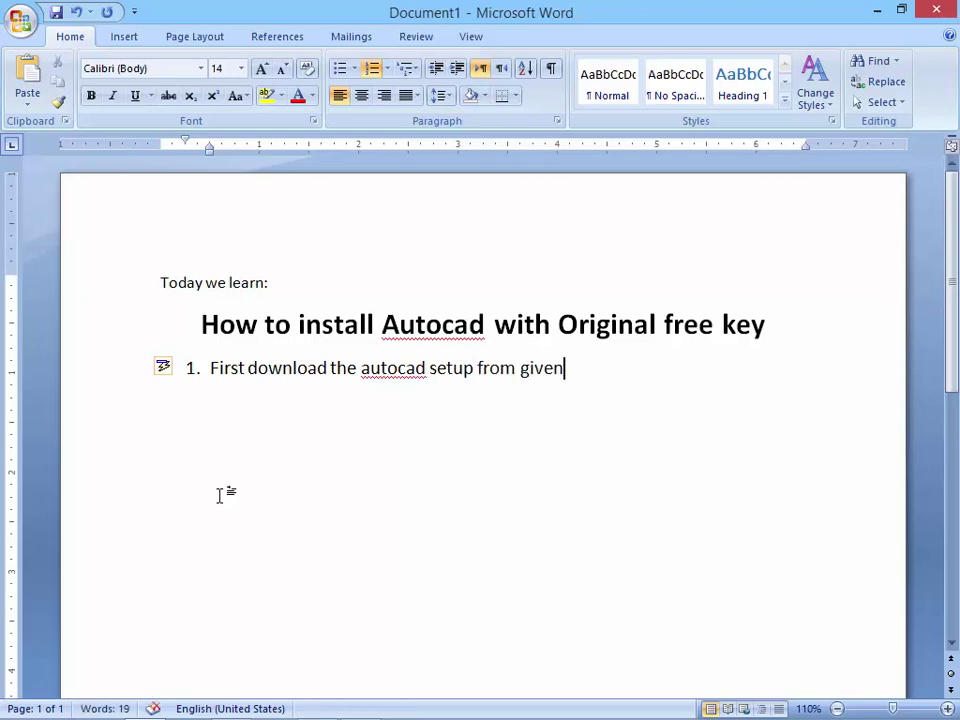
{"action": "type", "text": " link"}
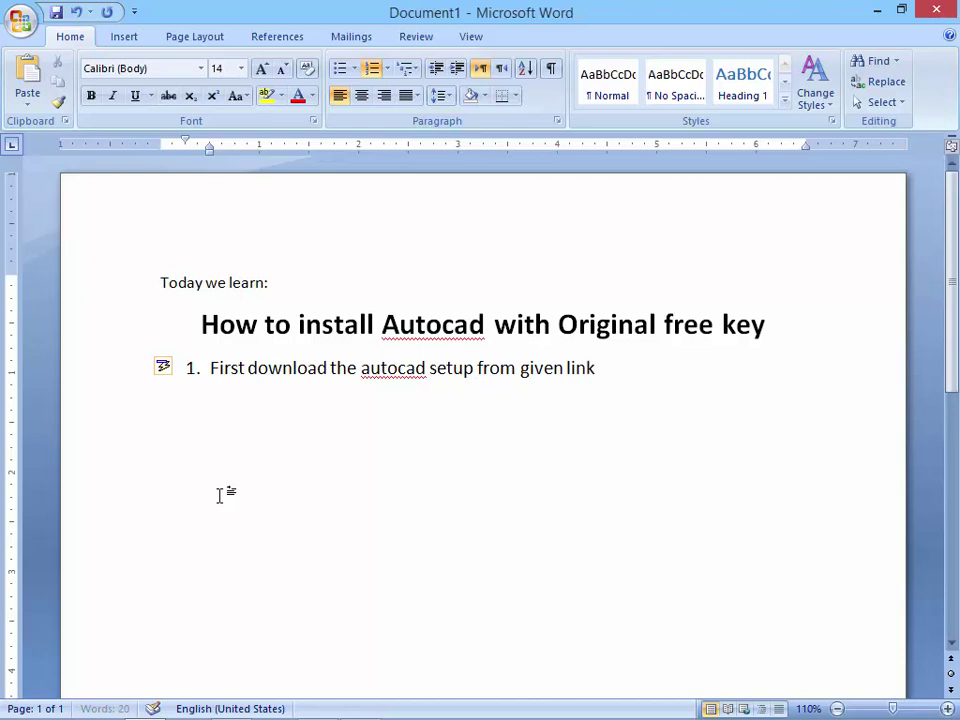
{"action": "type", "text": " below"}
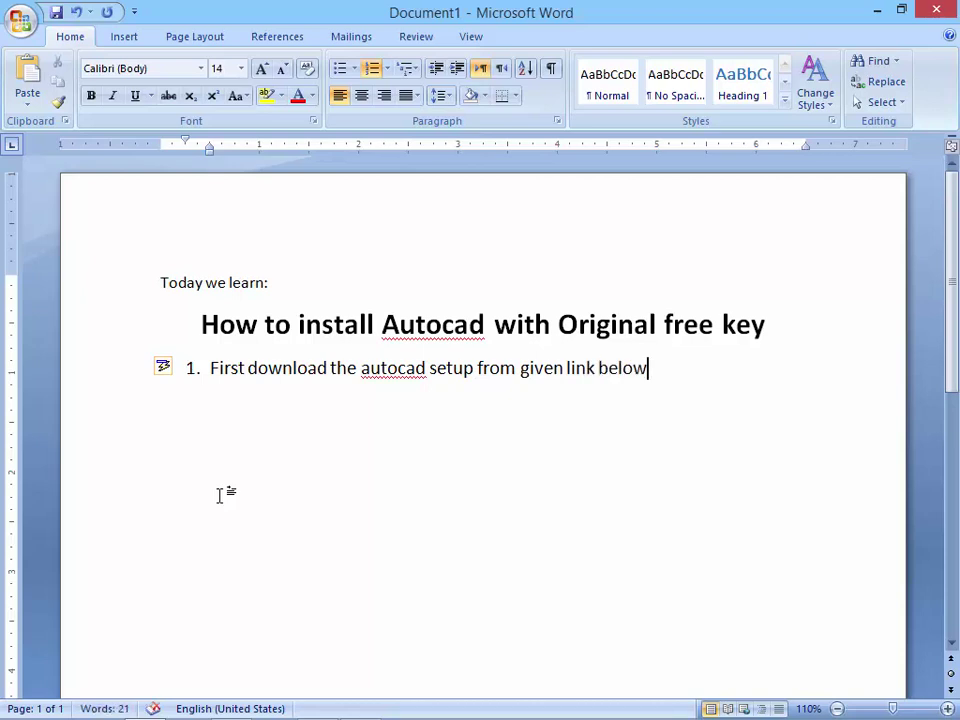
{"action": "type", "text": " in "}
{"action": "type", "text": "the video"}
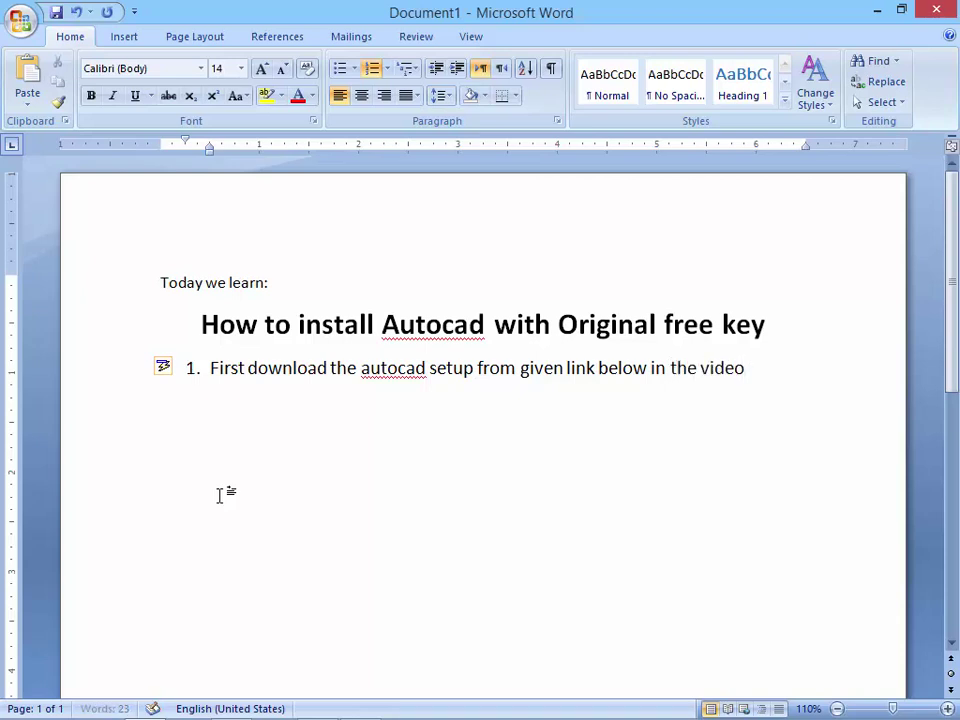
{"action": "type", "text": " discri"}
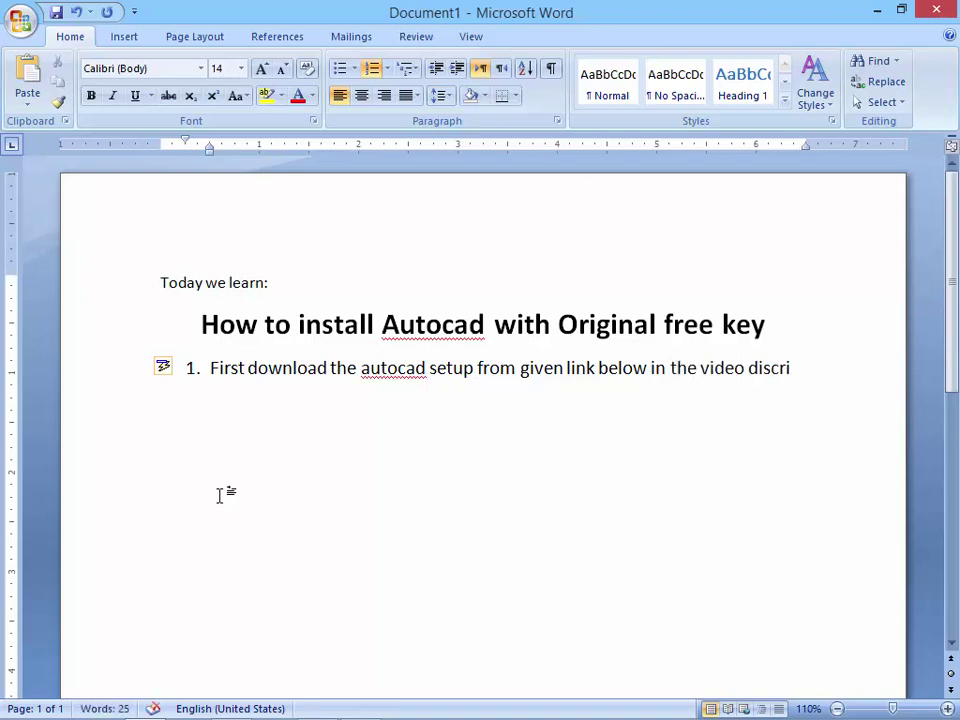
{"action": "type", "text": "ption"}
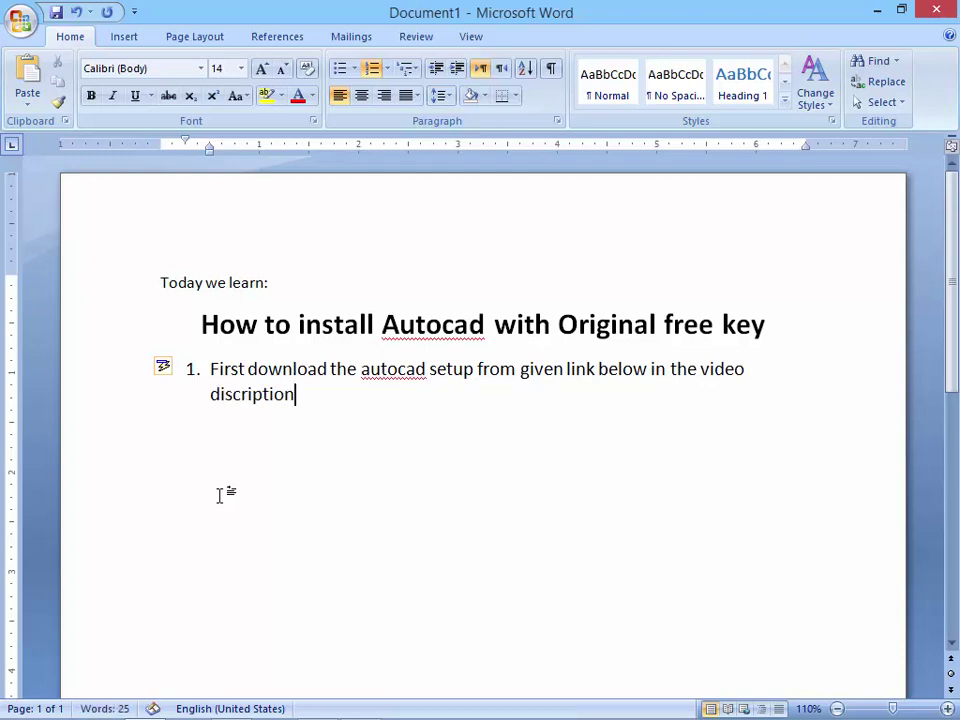
{"action": "type", "text": "."}
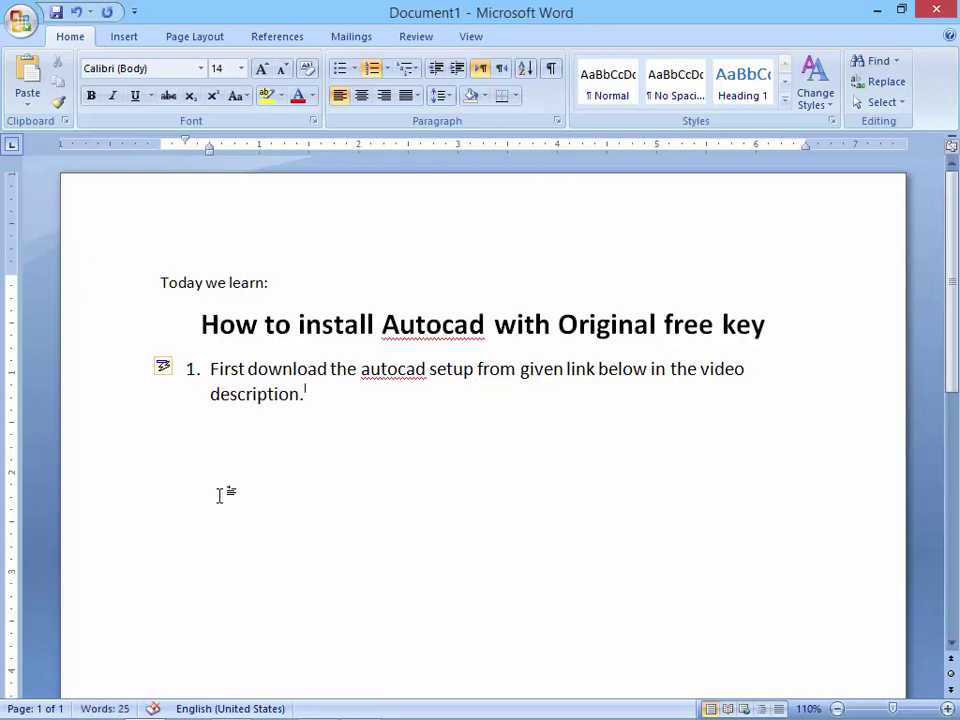
{"action": "key", "text": "Return"}
{"action": "type", "text": "I "}
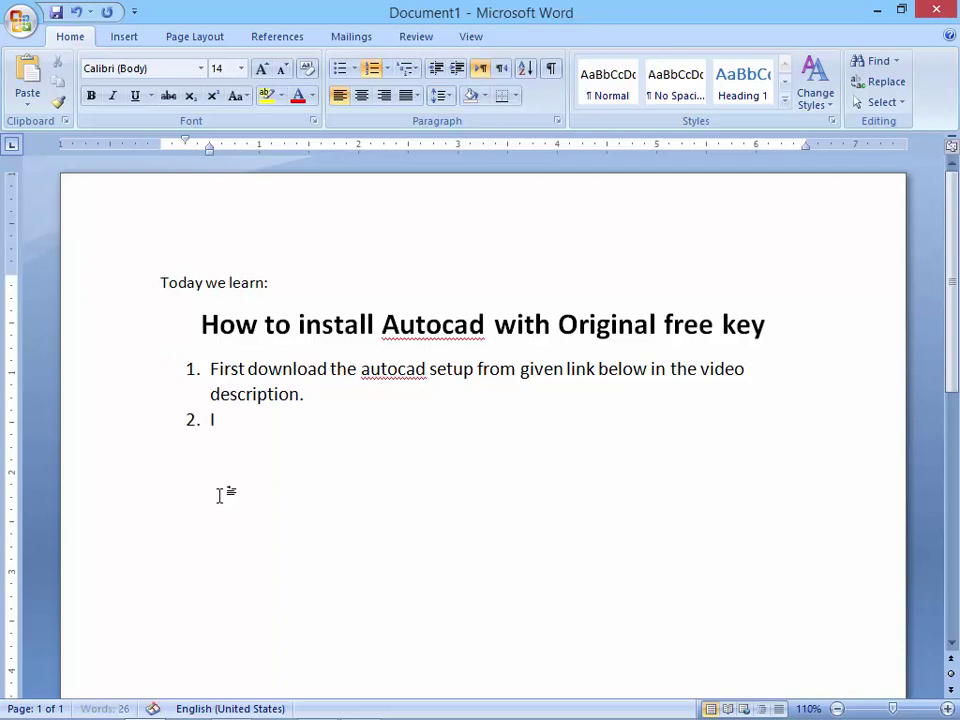
{"action": "type", "text": "provide "}
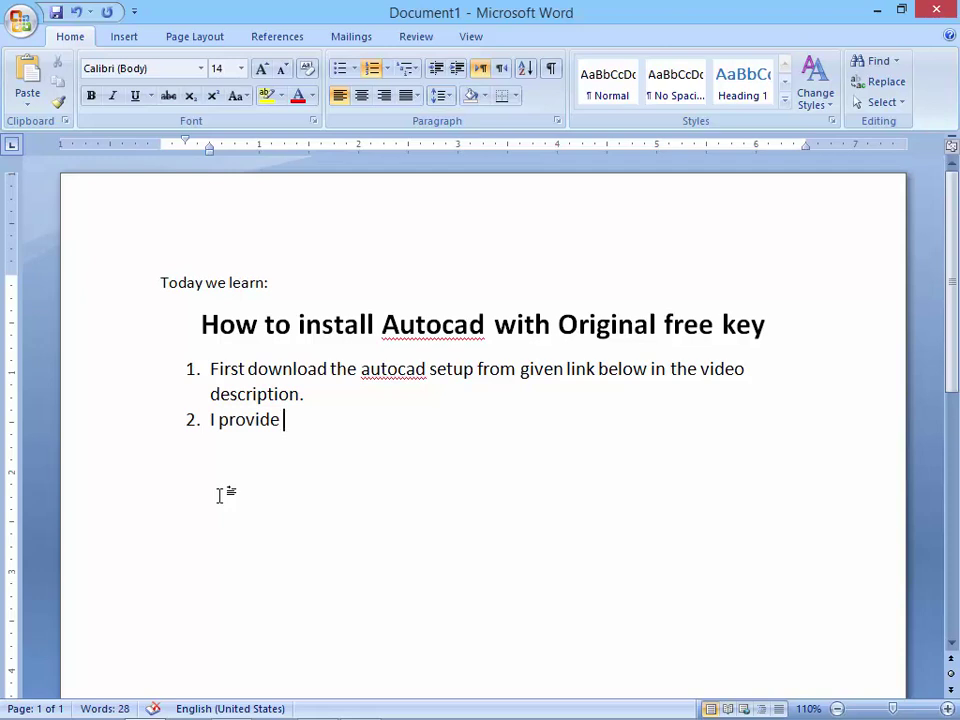
{"action": "type", "text": "direct l"}
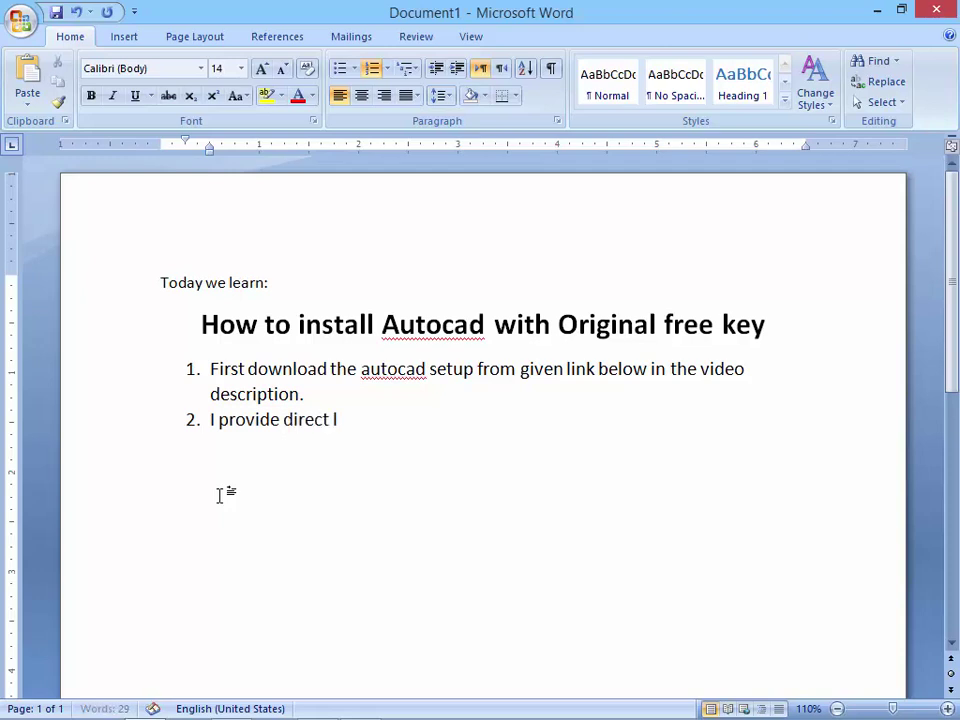
{"action": "type", "text": "ink"}
{"action": "type", "text": "s to downl"}
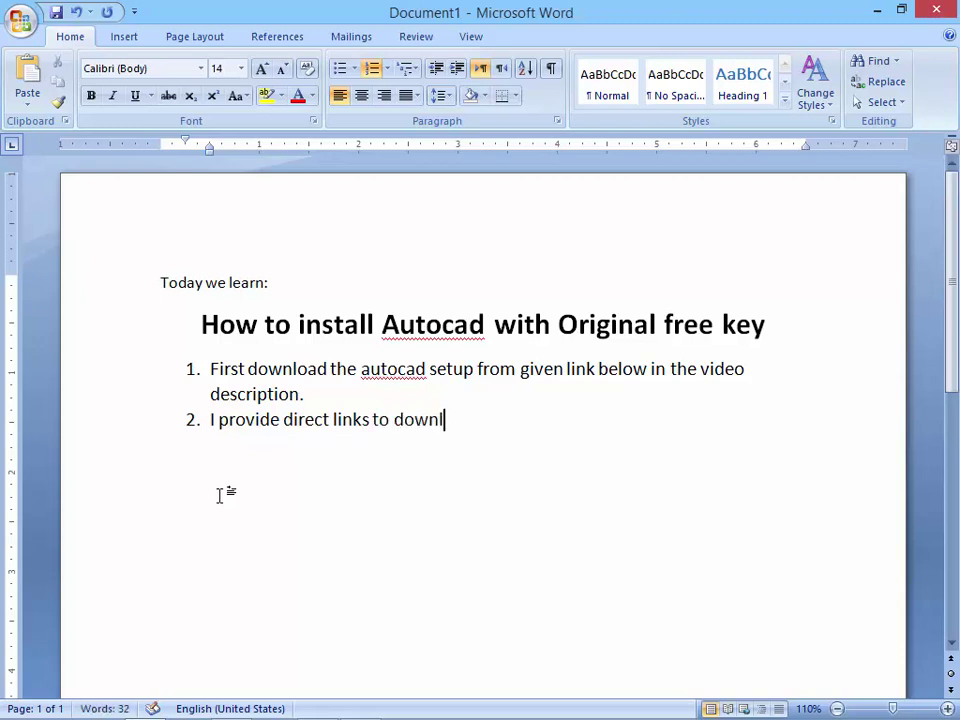
{"action": "type", "text": "oad autoc"}
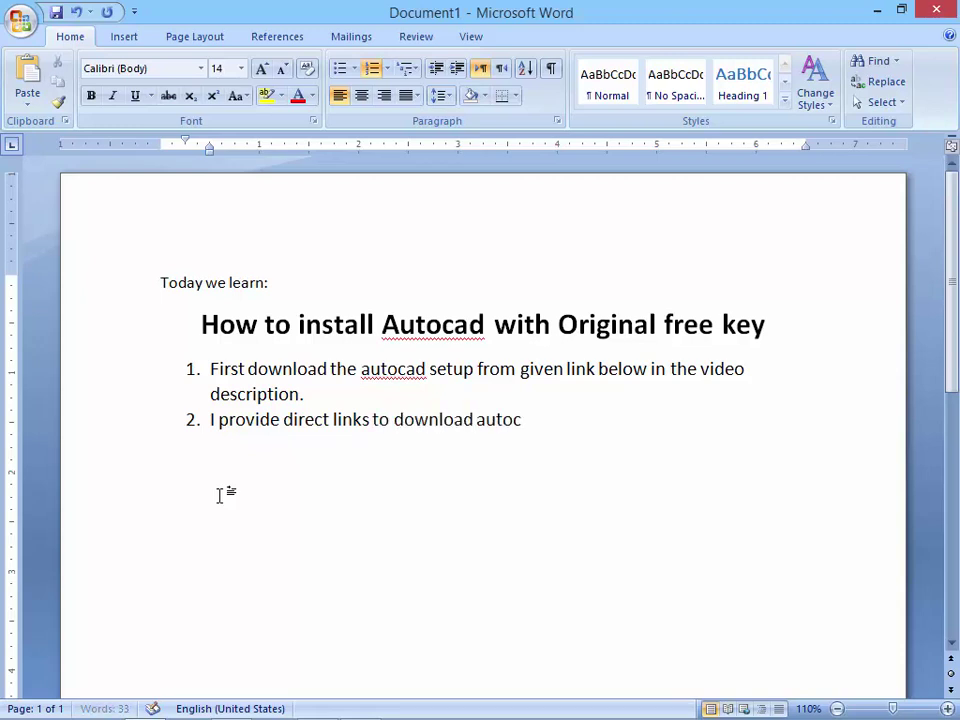
{"action": "type", "text": "ad "}
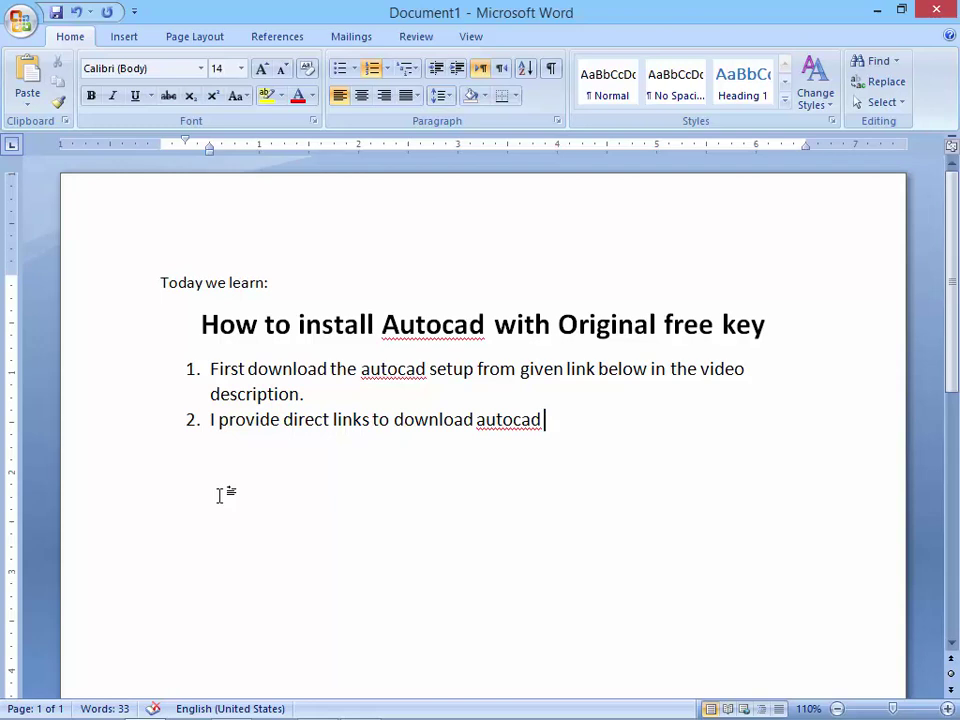
{"action": "type", "text": "2016"}
{"action": "type", "text": "."}
Step: Add step 3 'After download the autocad. Open the download folder.' and step 4 'Now install the autocad.'
{"action": "key", "text": "Return"}
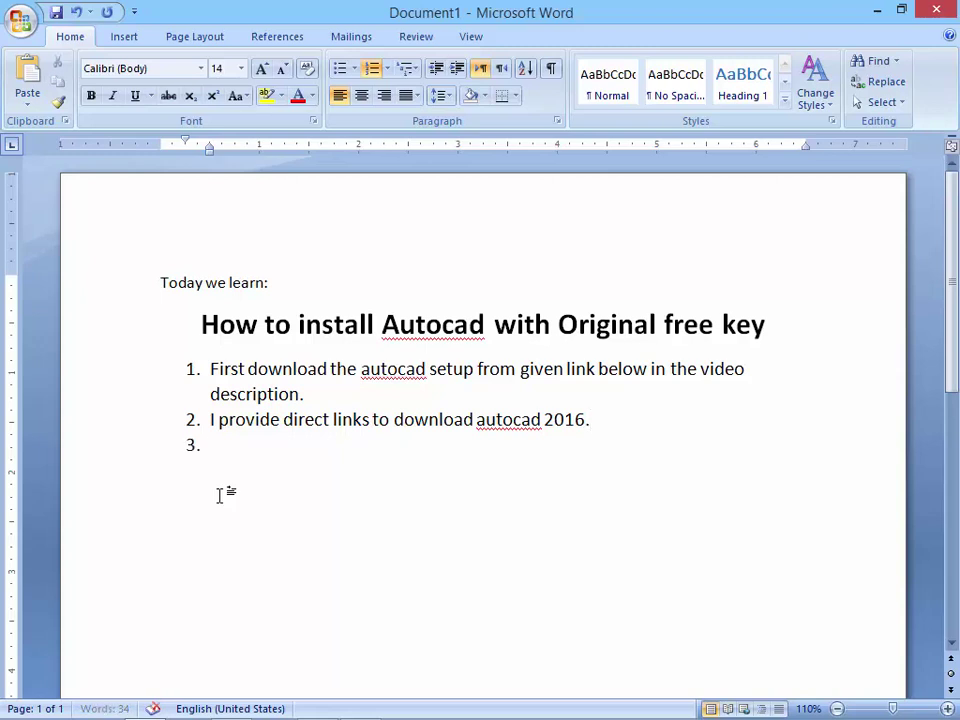
{"action": "type", "text": "After "}
{"action": "type", "text": "download"}
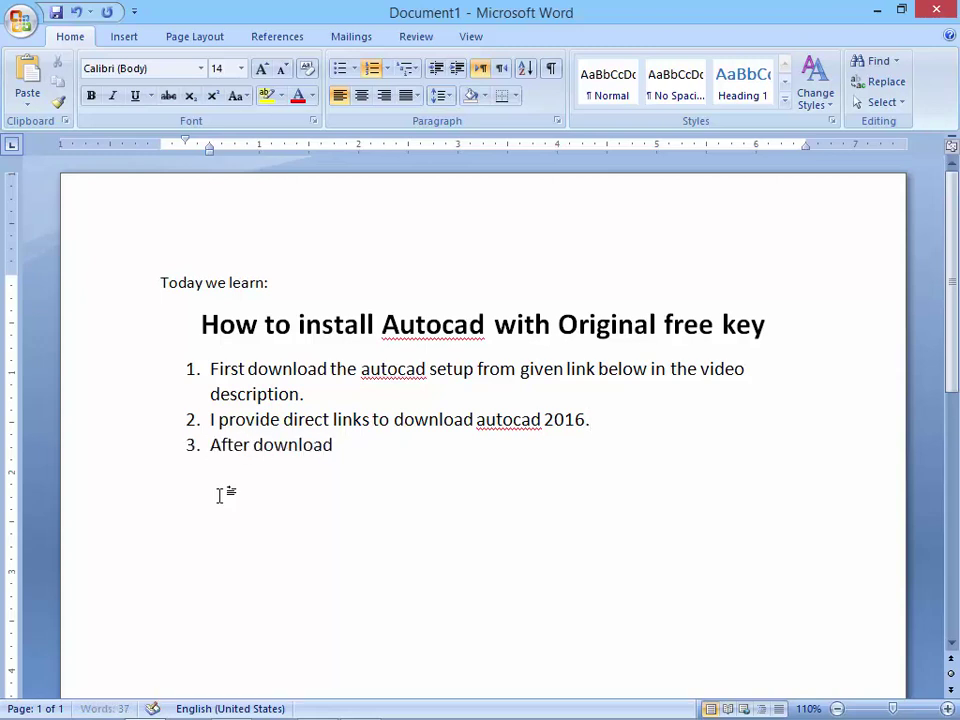
{"action": "type", "text": " the aut"}
{"action": "type", "text": "ocad"}
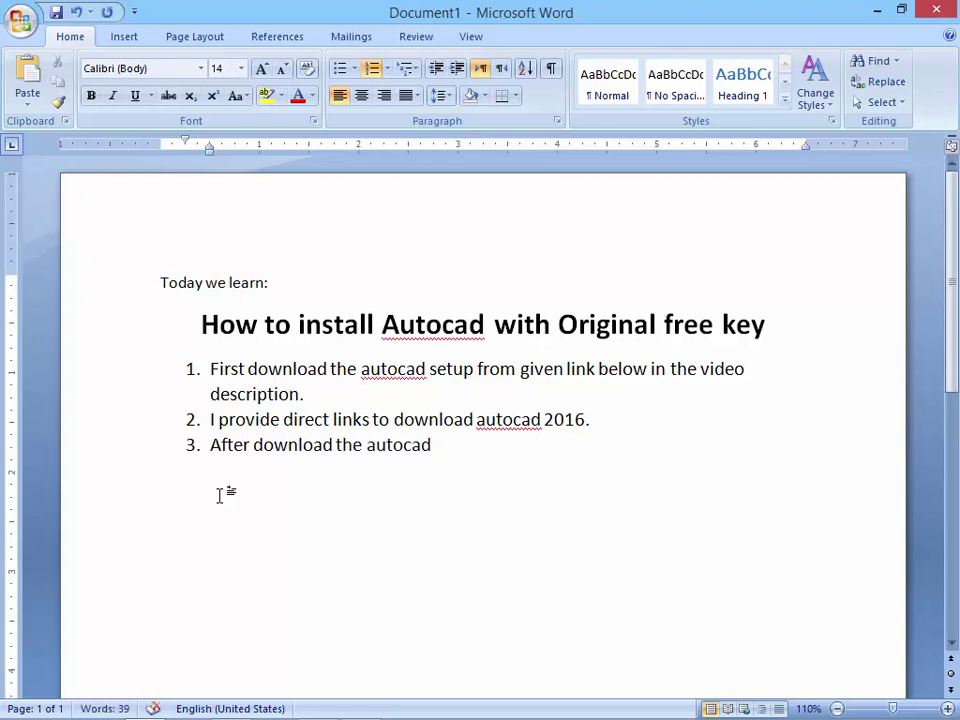
{"action": "type", "text": ". Open"}
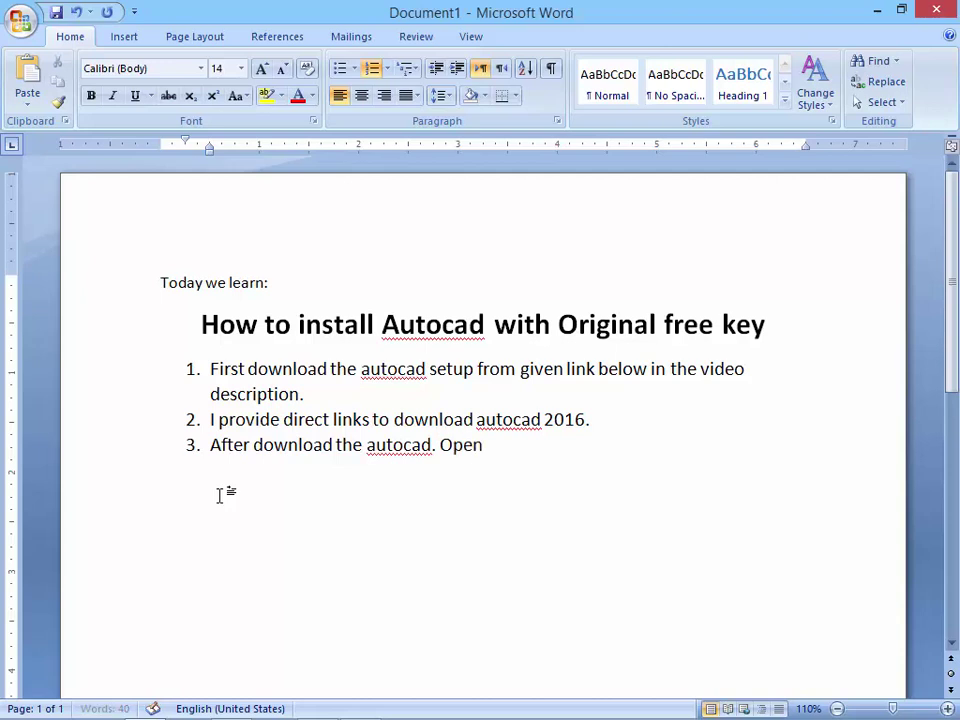
{"action": "type", "text": " the down"}
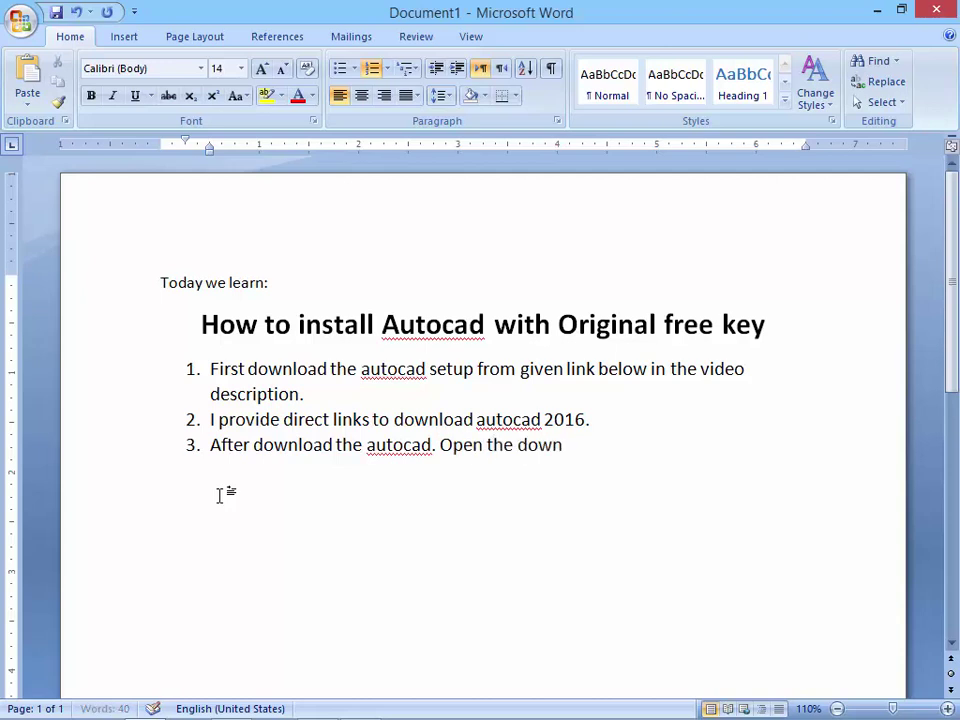
{"action": "type", "text": "lods"}
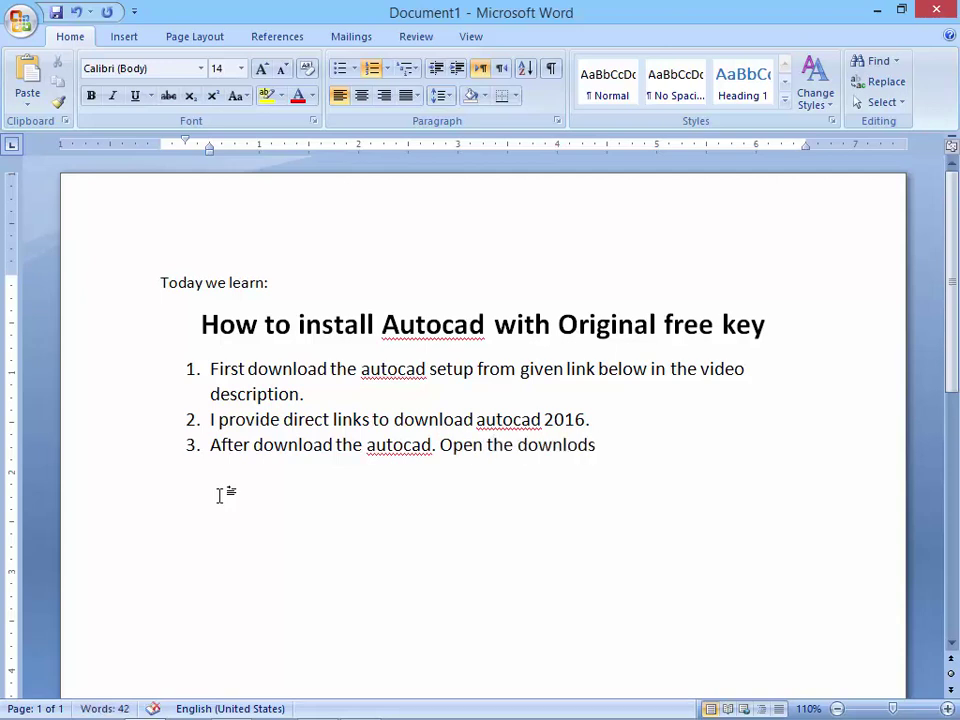
{"action": "key", "text": "BackSpace"}
{"action": "key", "text": "BackSpace"}
{"action": "type", "text": "ad"}
{"action": "type", "text": "s"}
{"action": "key", "text": "BackSpace"}
{"action": "type", "text": "fol"}
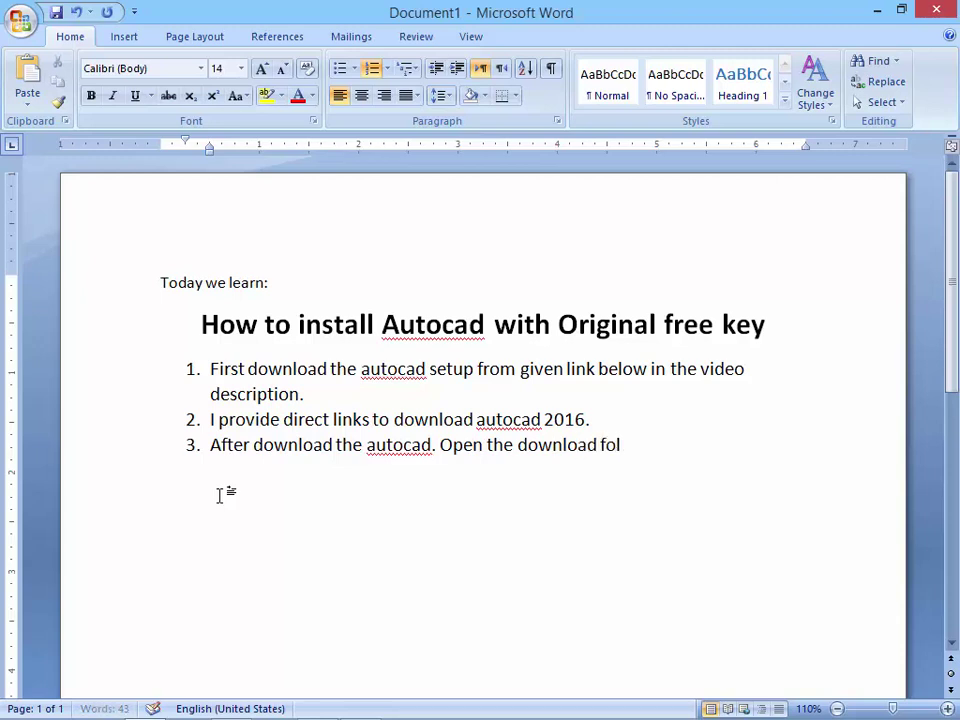
{"action": "type", "text": "der."}
{"action": "key", "text": "Return"}
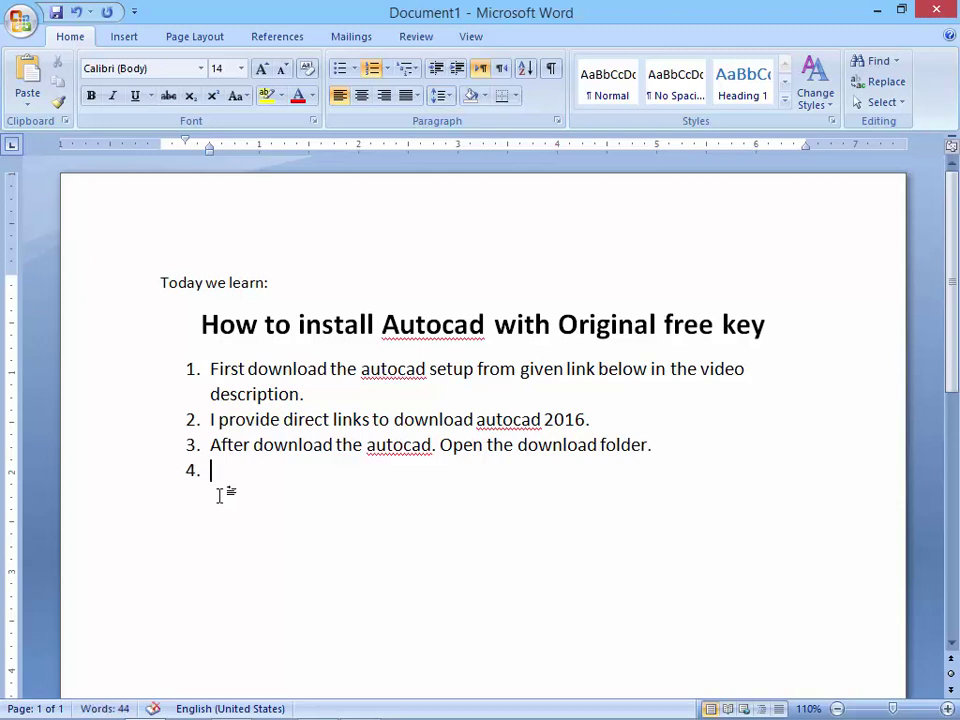
{"action": "type", "text": "Now ins"}
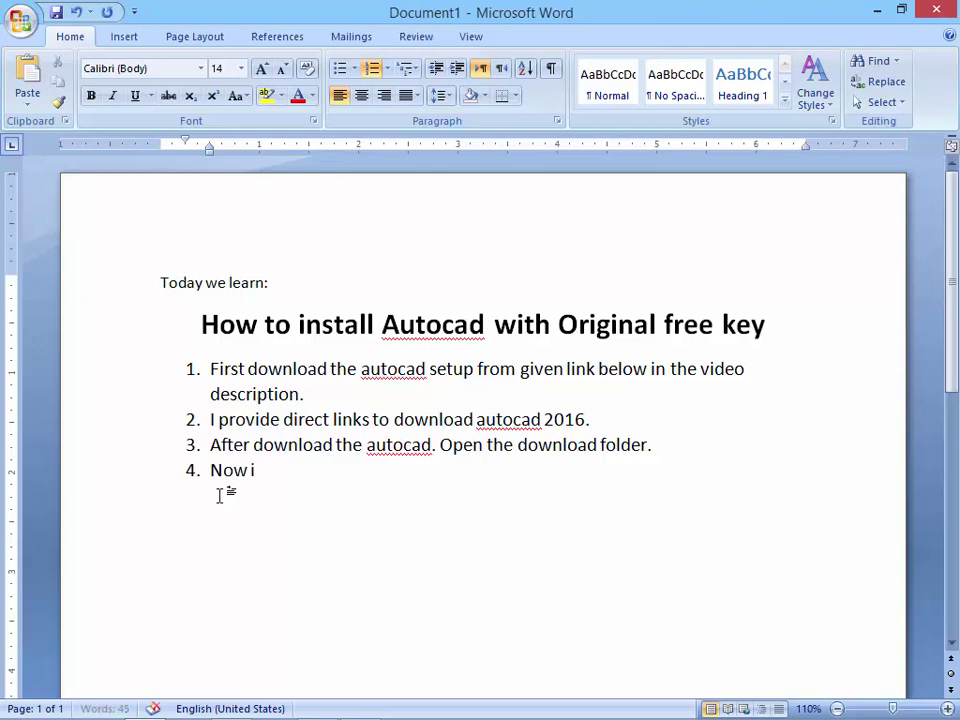
{"action": "type", "text": "tall the"}
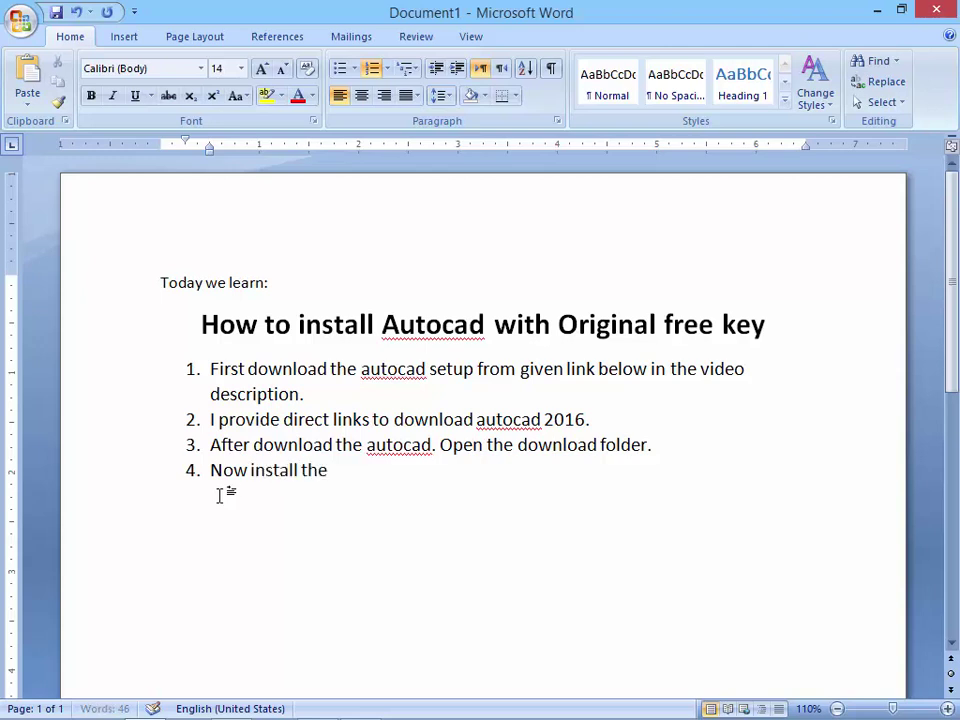
{"action": "type", "text": " autocad"}
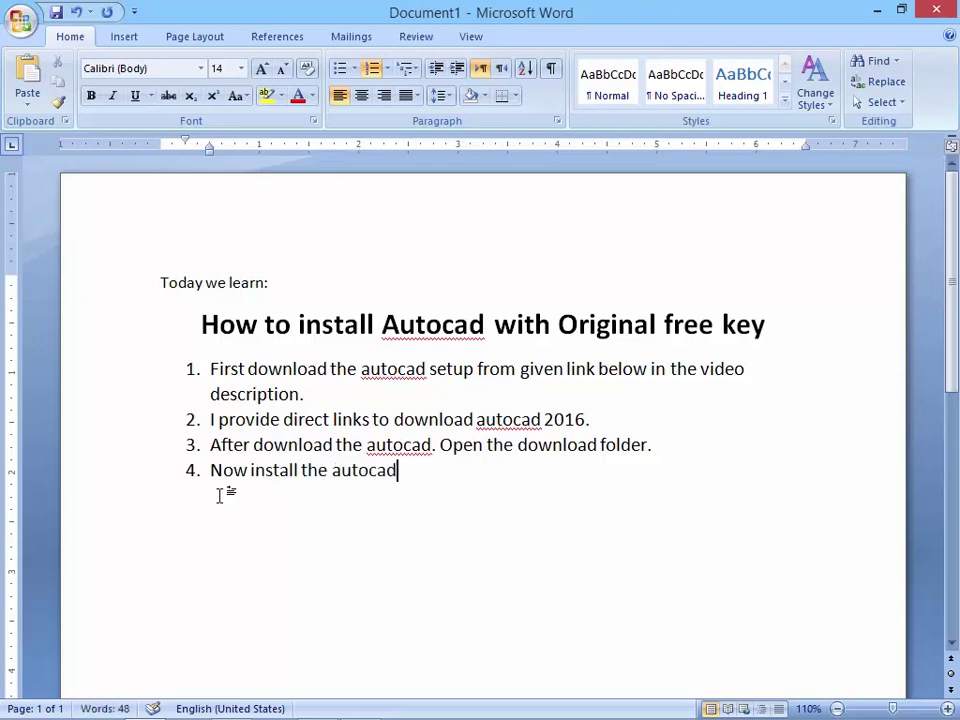
{"action": "type", "text": "."}
Step: Extract the acad2016 disc image in Downloads with WinRAR Extract Here, then return to Word
{"action": "left_click", "coordinate": [59, 707]}
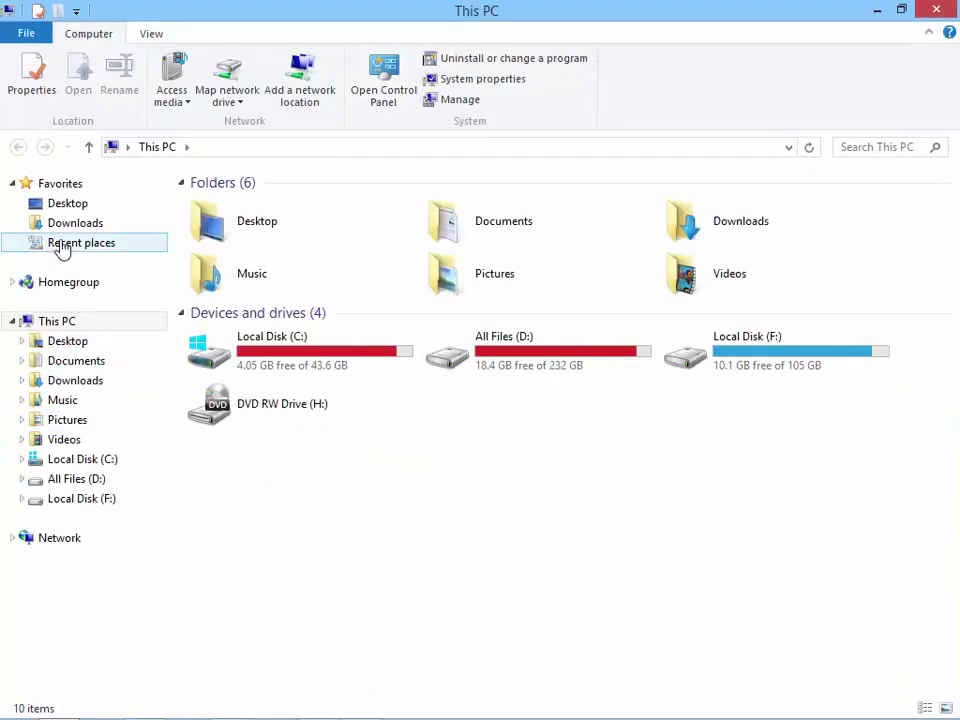
{"action": "left_click", "coordinate": [59, 231]}
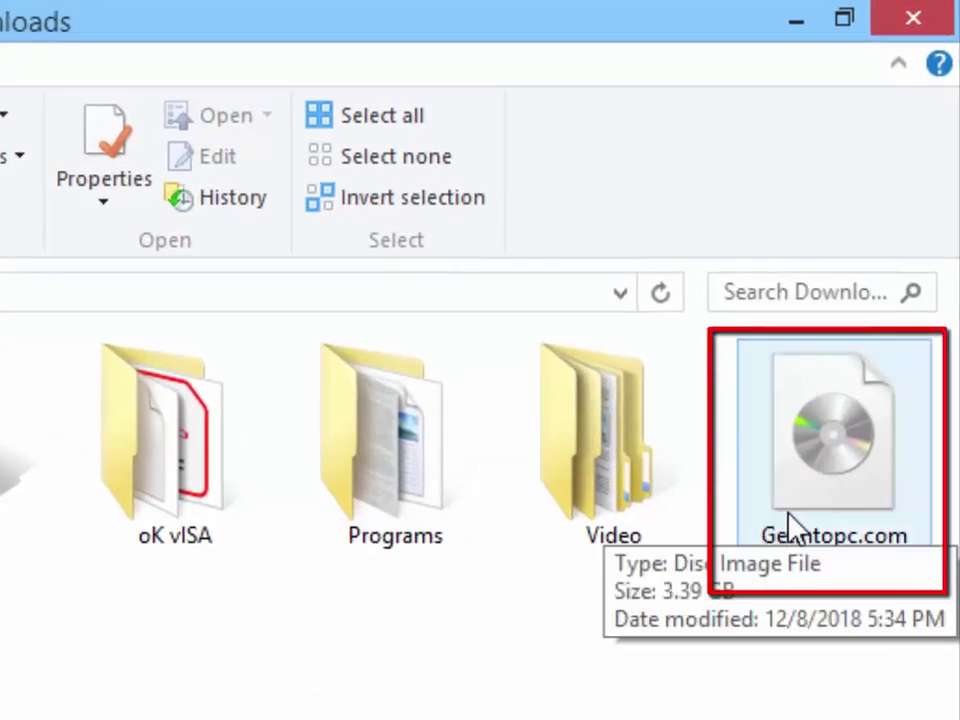
{"action": "left_click", "coordinate": [803, 553]}
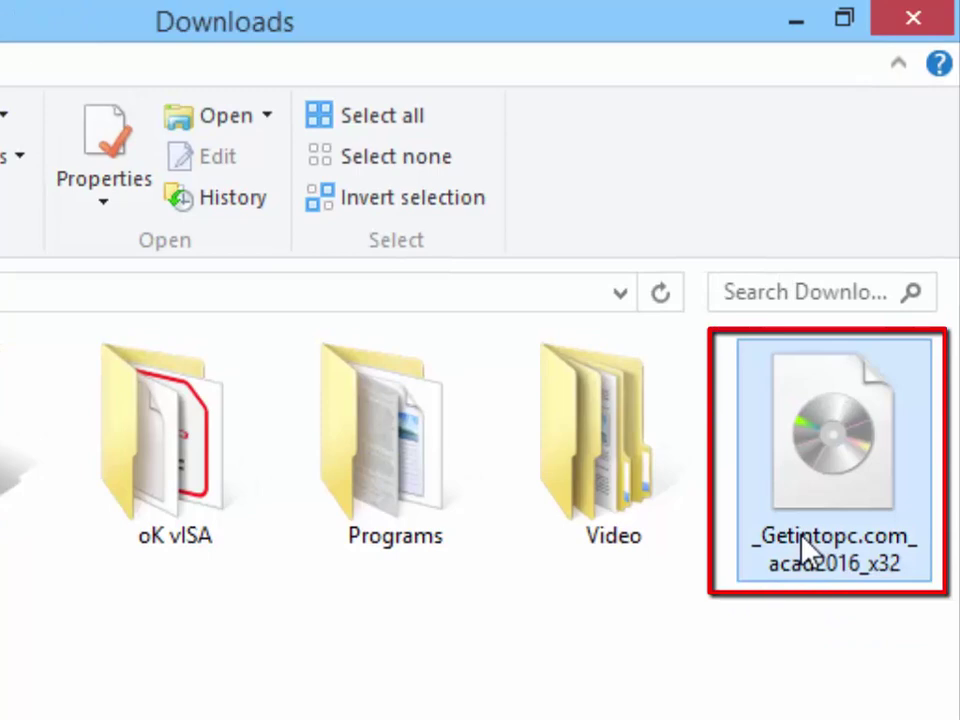
{"action": "right_click", "coordinate": [803, 553]}
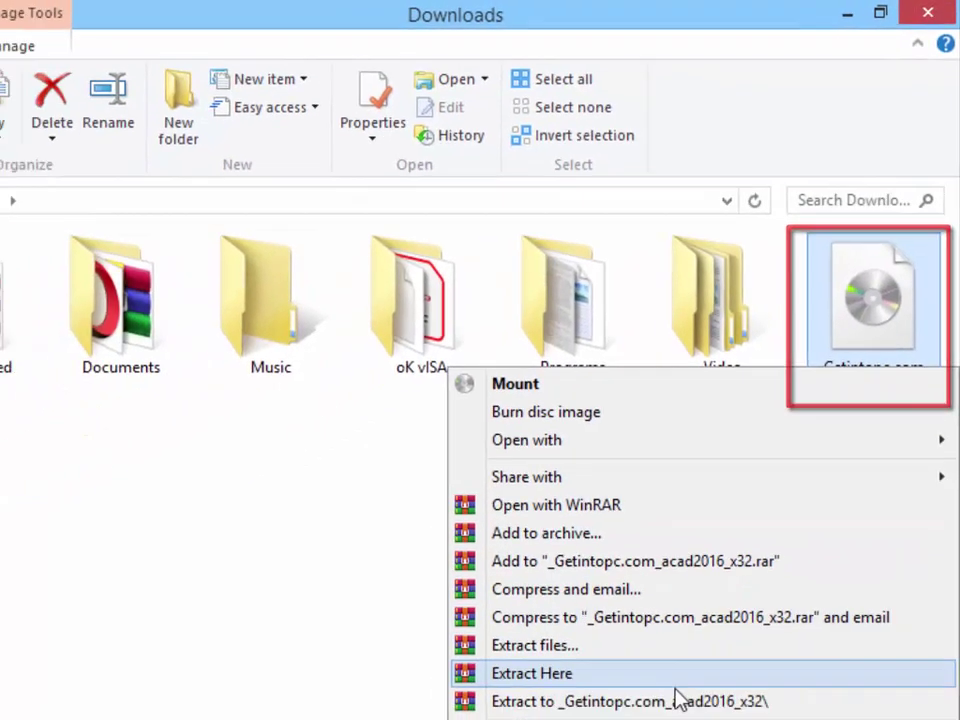
{"action": "left_click", "coordinate": [676, 699]}
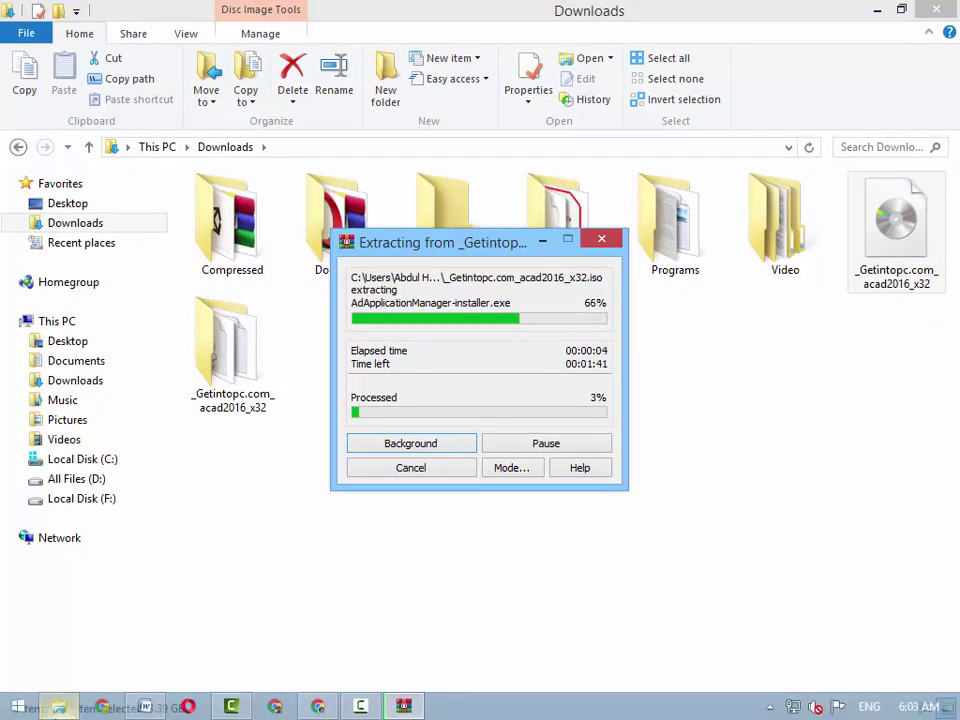
{"action": "left_click", "coordinate": [145, 707]}
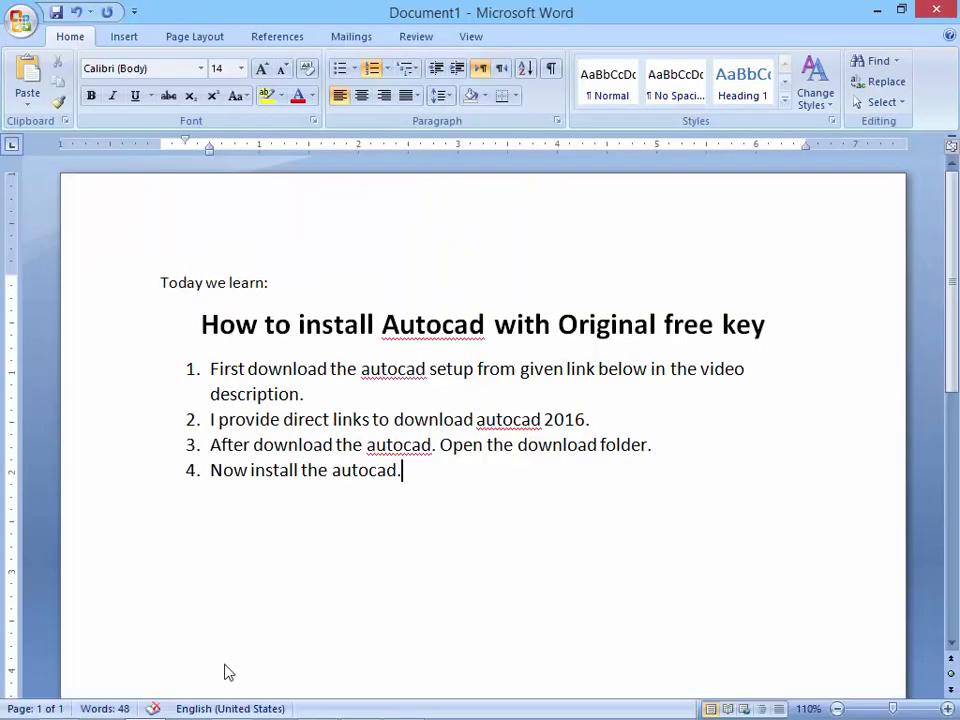
Step: Add step 5 saying the setup was downloaded from a third party website
{"action": "key", "text": "Return"}
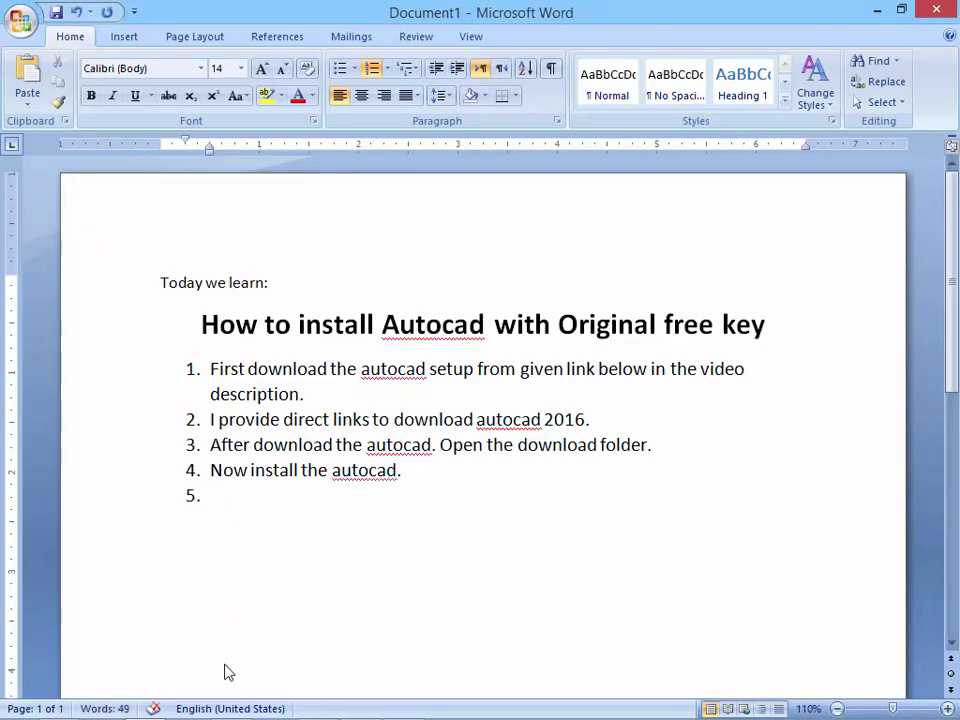
{"action": "type", "text": "I do"}
{"action": "type", "text": "wnlo"}
{"action": "key", "text": "BackSpace"}
{"action": "type", "text": "lo"}
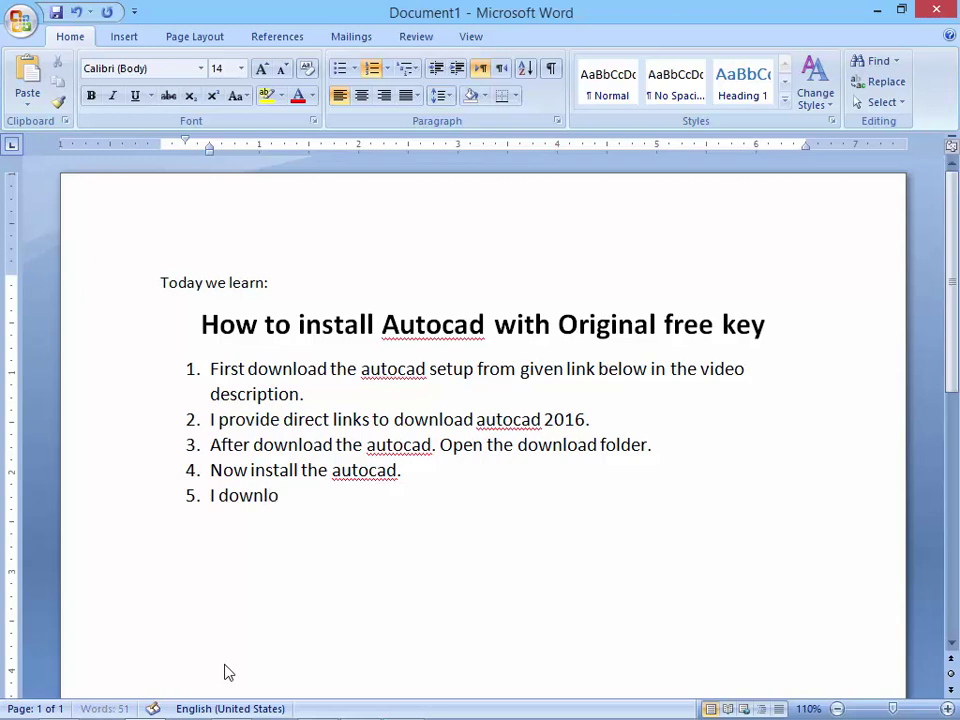
{"action": "type", "text": "aded"}
{"action": "type", "text": " this "}
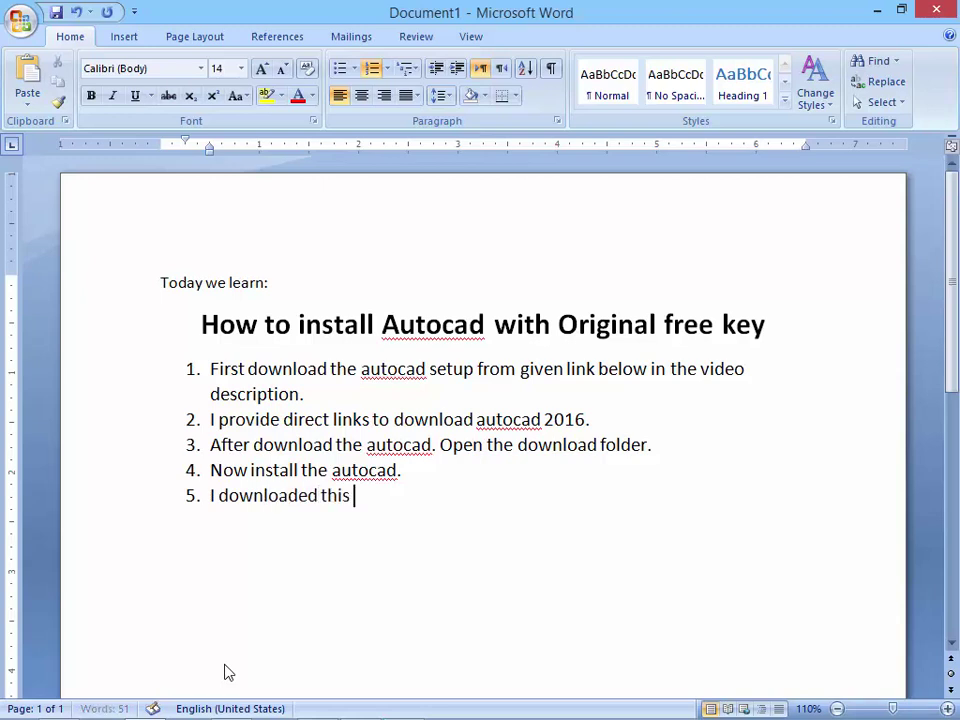
{"action": "type", "text": "sepu"}
{"action": "key", "text": "BackSpace"}
{"action": "key", "text": "BackSpace"}
{"action": "key", "text": "BackSpace"}
{"action": "type", "text": "eut"}
{"action": "key", "text": "BackSpace"}
{"action": "key", "text": "BackSpace"}
{"action": "type", "text": "p fro"}
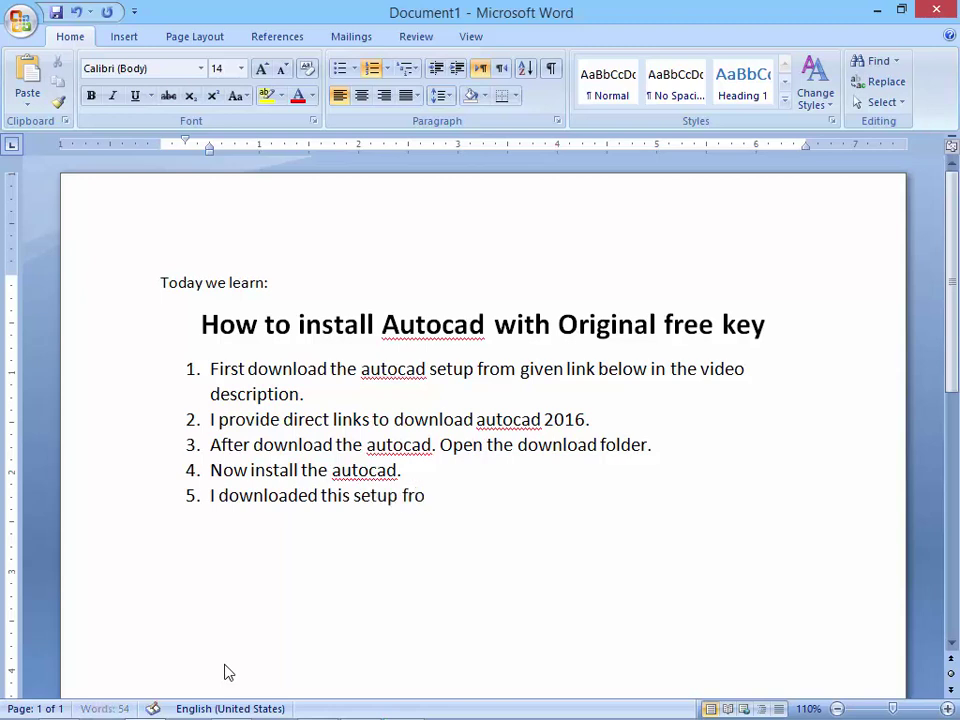
{"action": "type", "text": "m third"}
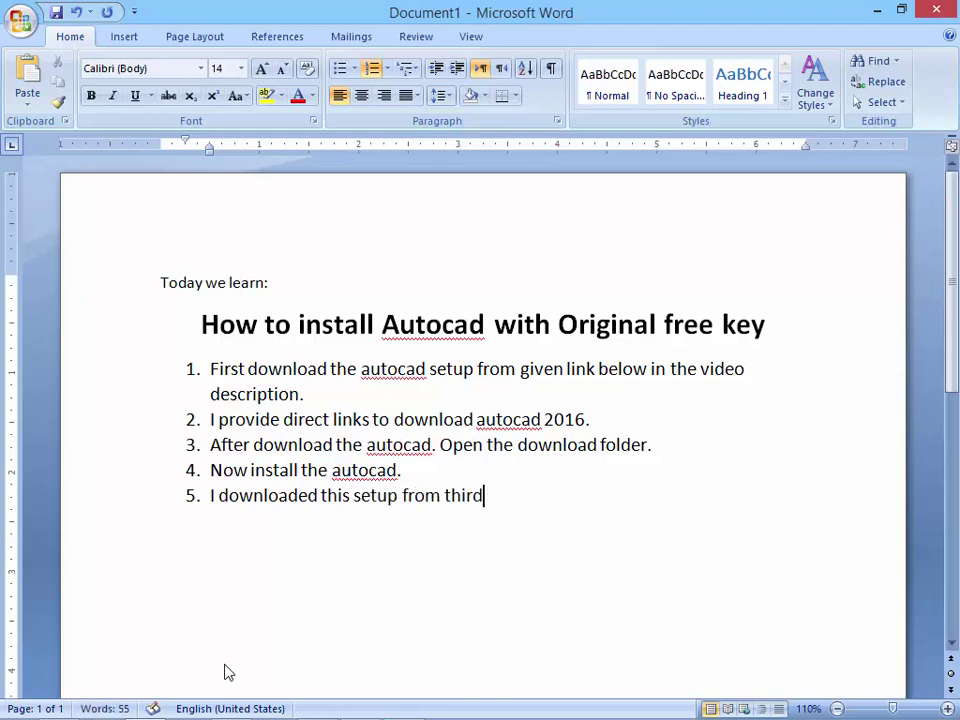
{"action": "type", "text": " pary"}
{"action": "key", "text": "BackSpace"}
{"action": "type", "text": "t"}
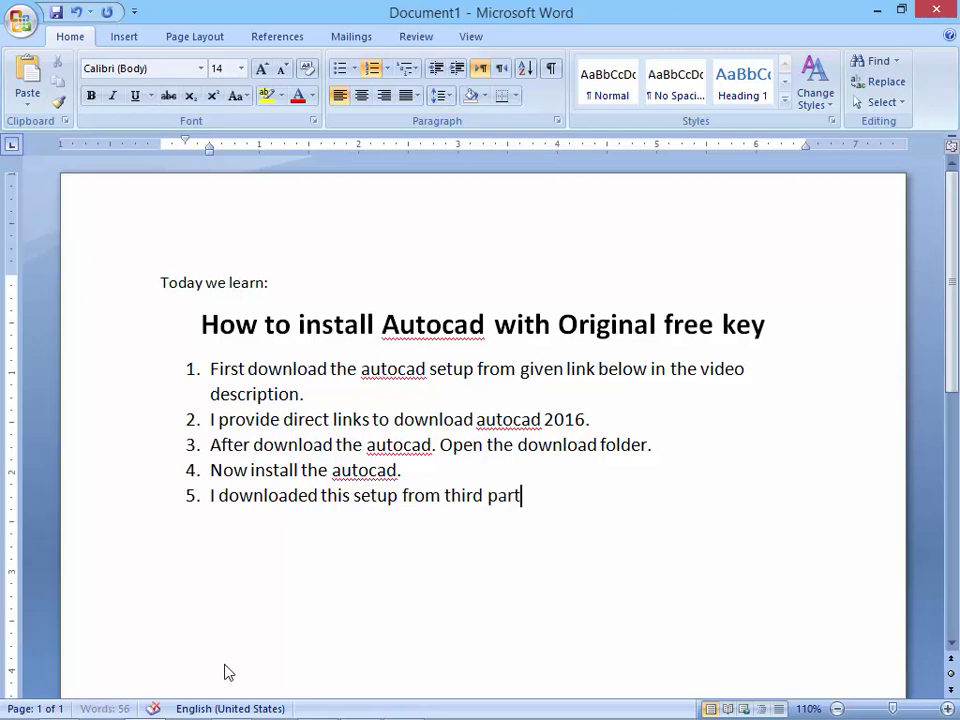
{"action": "type", "text": "y website."}
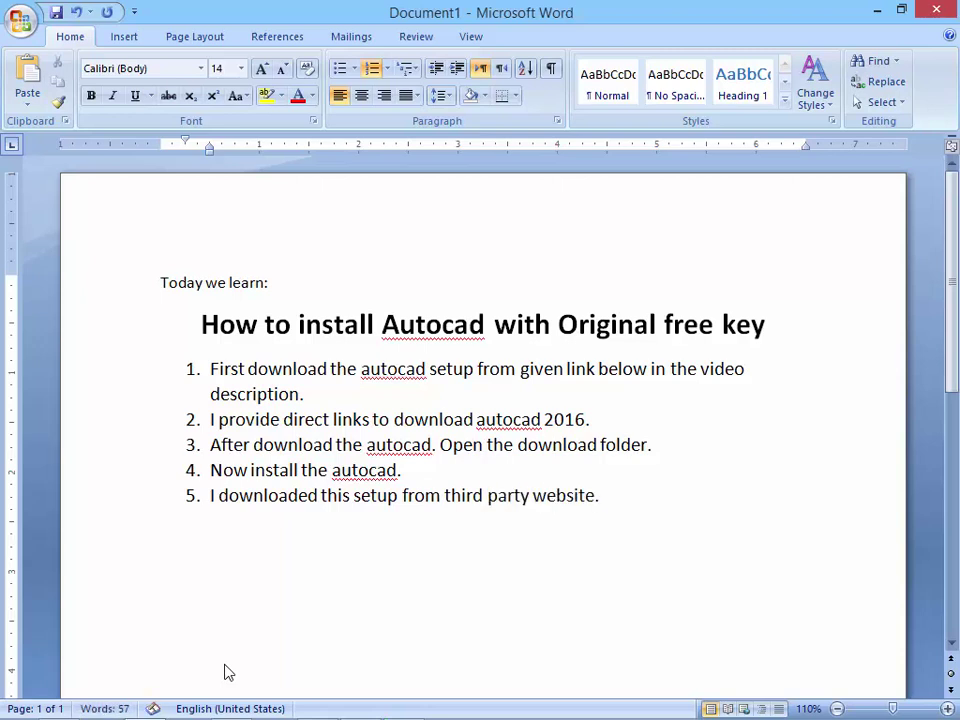
Step: Add step 6 'I also provided his link to download this setup.' and step 7 'Now extract the files of the setup'
{"action": "key", "text": "Return"}
{"action": "type", "text": "I als"}
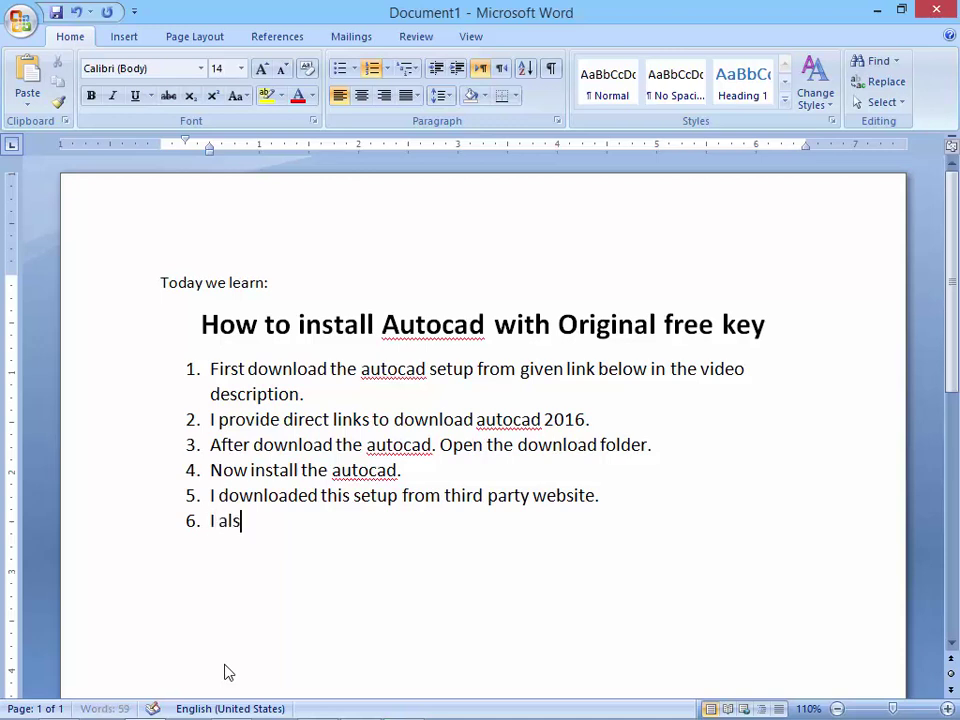
{"action": "type", "text": "o provid"}
{"action": "type", "text": "ed"}
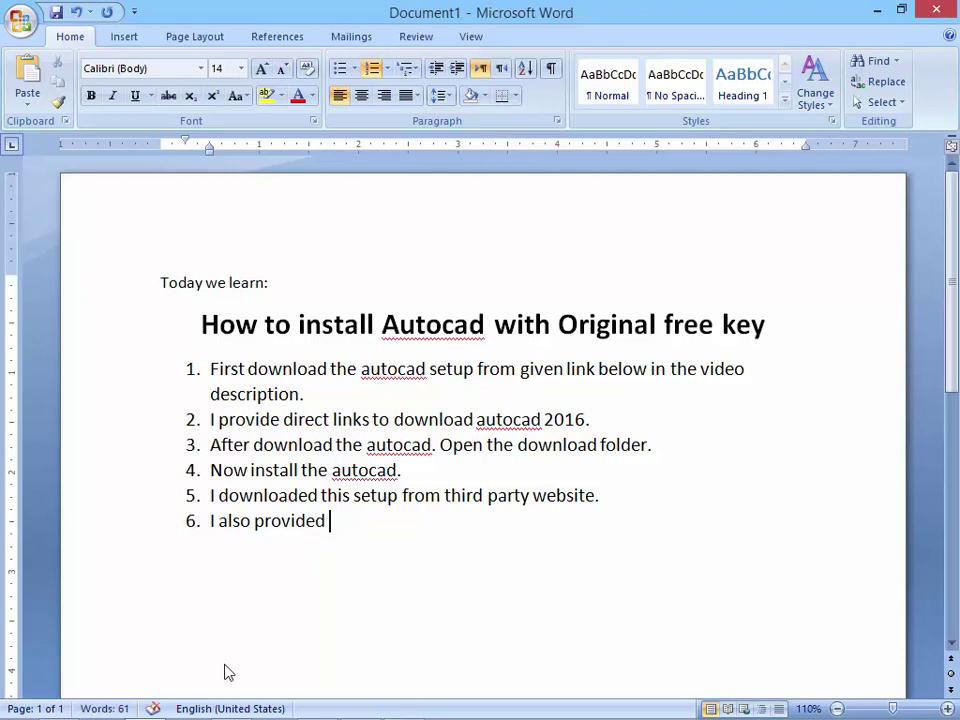
{"action": "type", "text": " his"}
{"action": "type", "text": " link to down"}
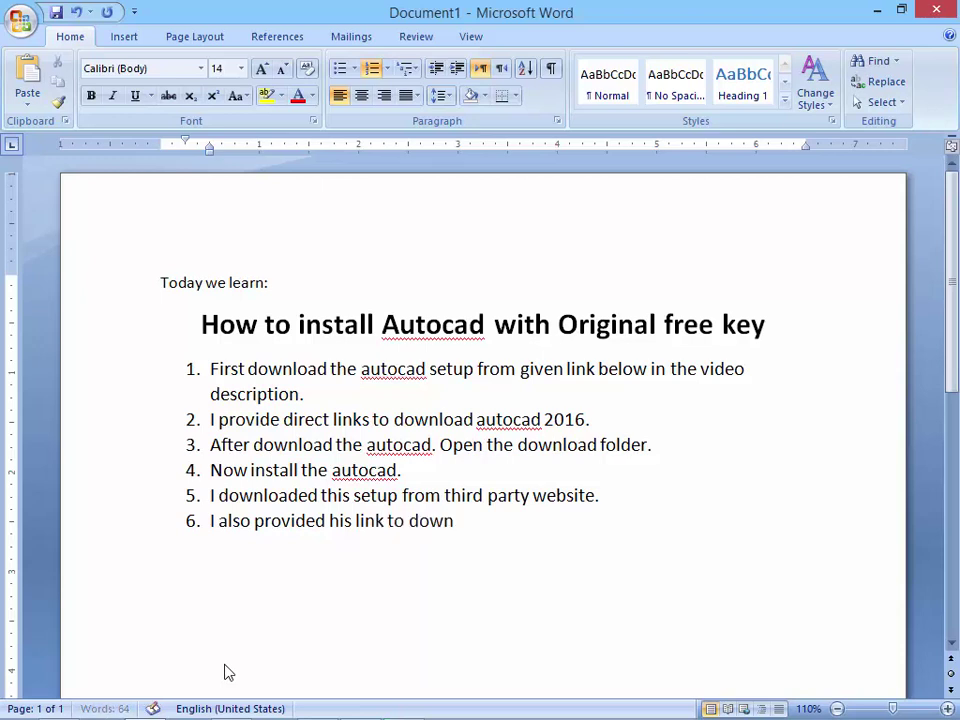
{"action": "type", "text": "load this s"}
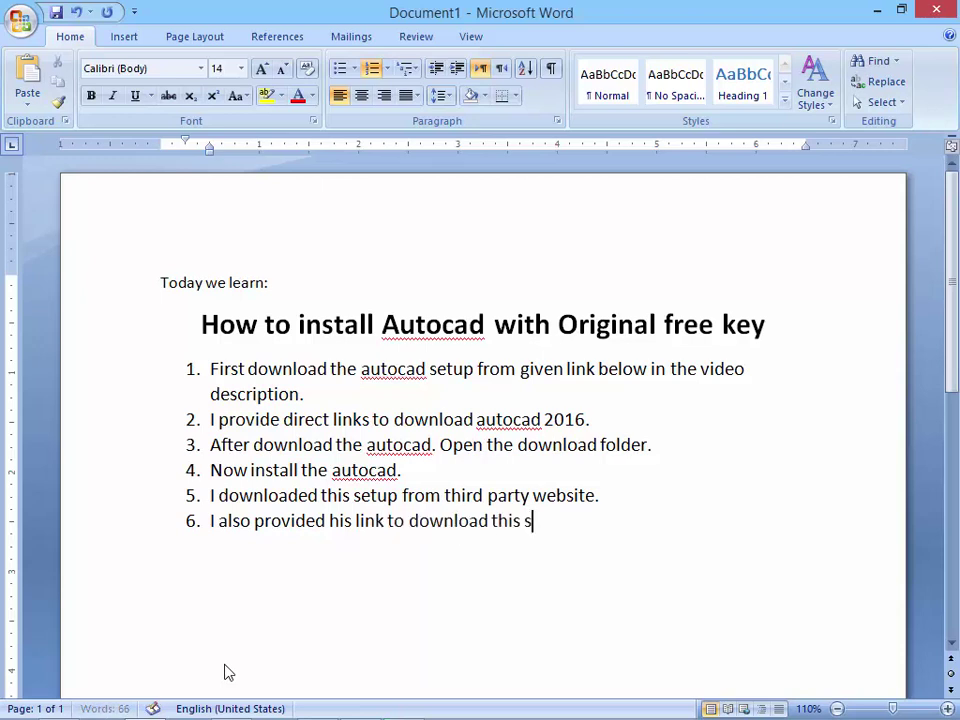
{"action": "type", "text": "etup."}
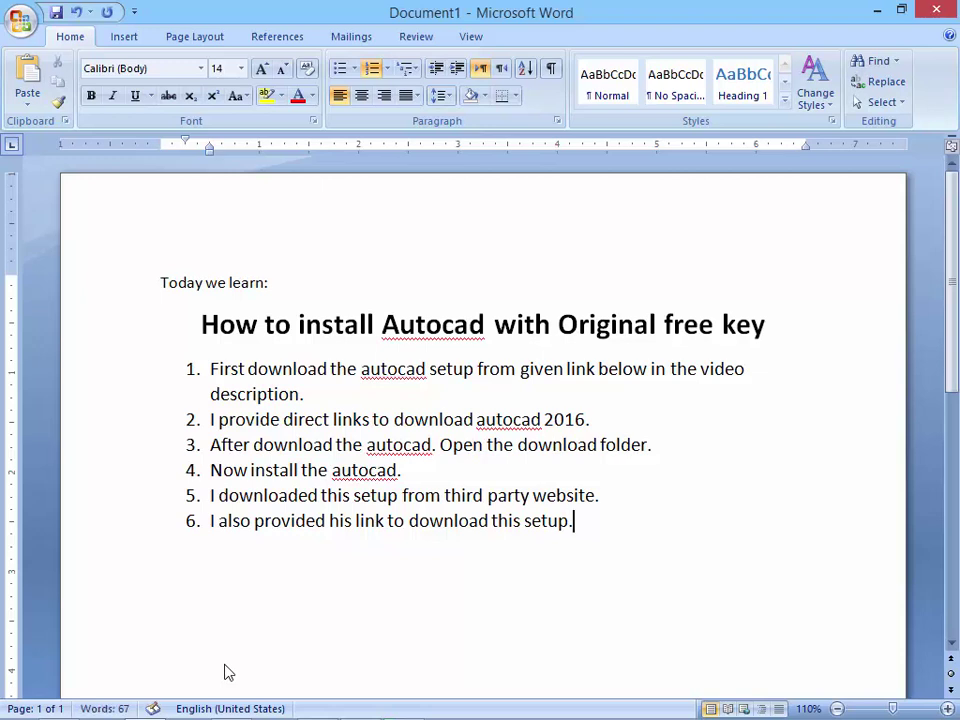
{"action": "key", "text": "Return"}
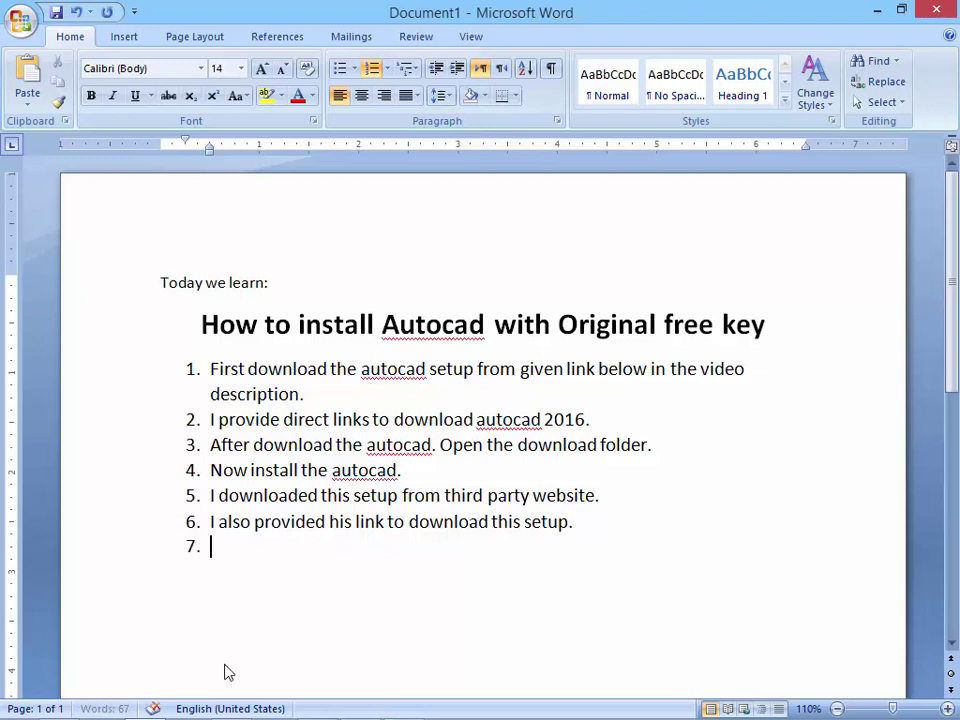
{"action": "type", "text": "Now "}
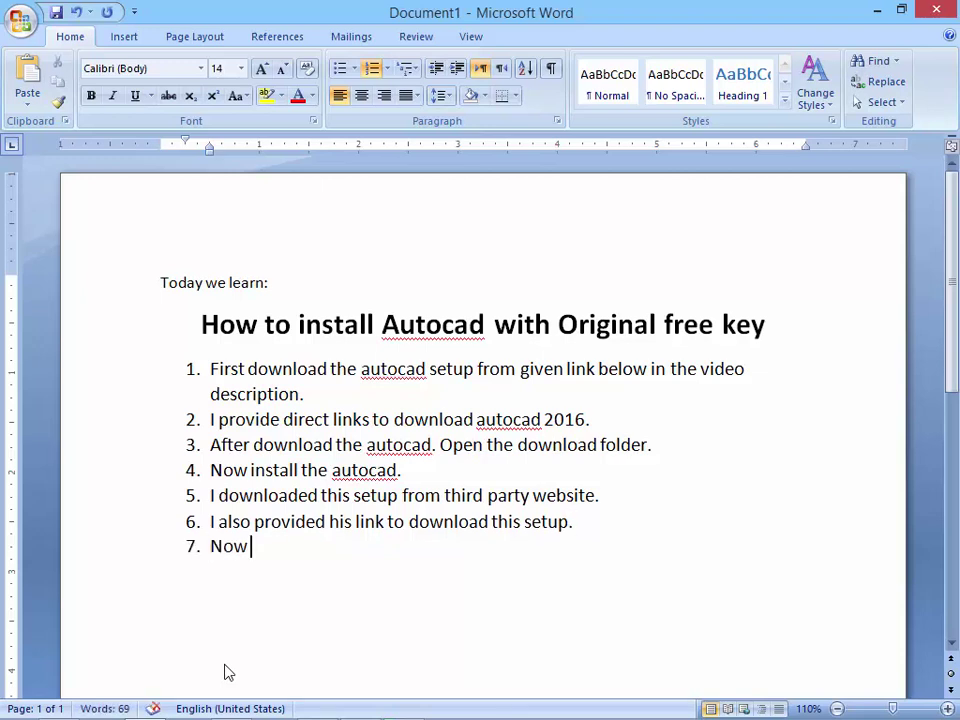
{"action": "type", "text": "exta"}
{"action": "key", "text": "BackSpace"}
{"action": "type", "text": "ct the "}
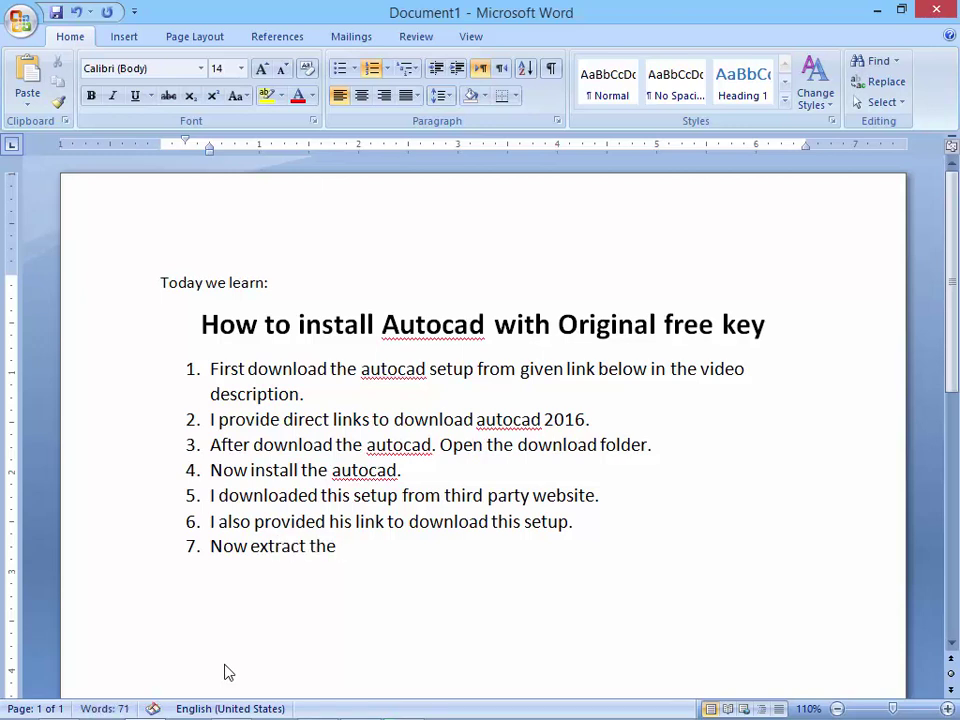
{"action": "type", "text": "files"}
{"action": "type", "text": "."}
{"action": "key", "text": "BackSpace"}
{"action": "type", "text": "of"}
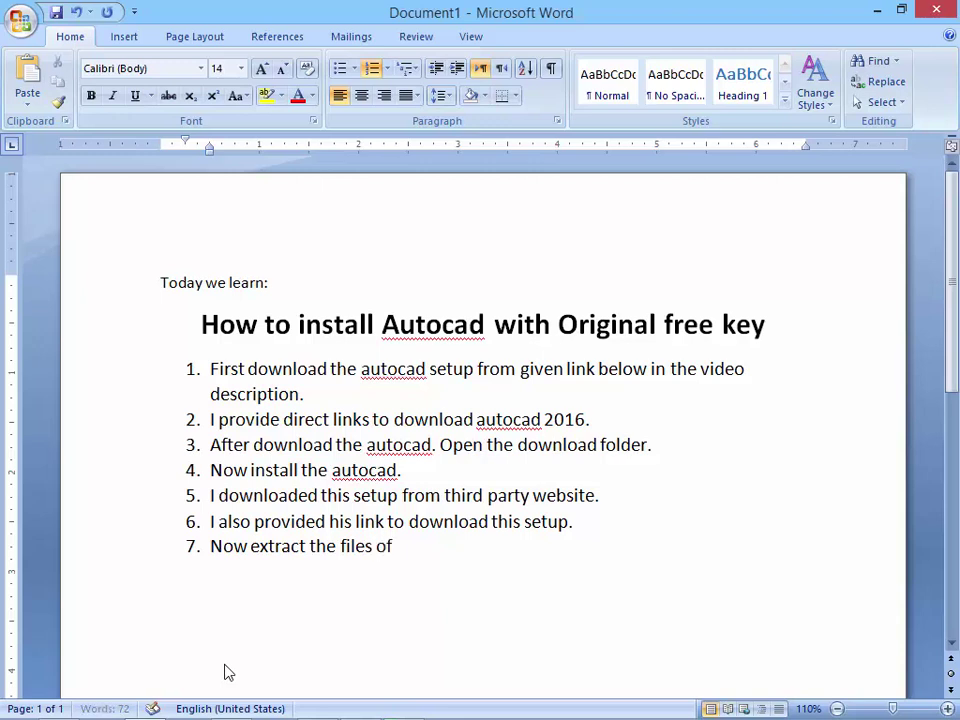
{"action": "type", "text": " the set"}
{"action": "type", "text": "up."}
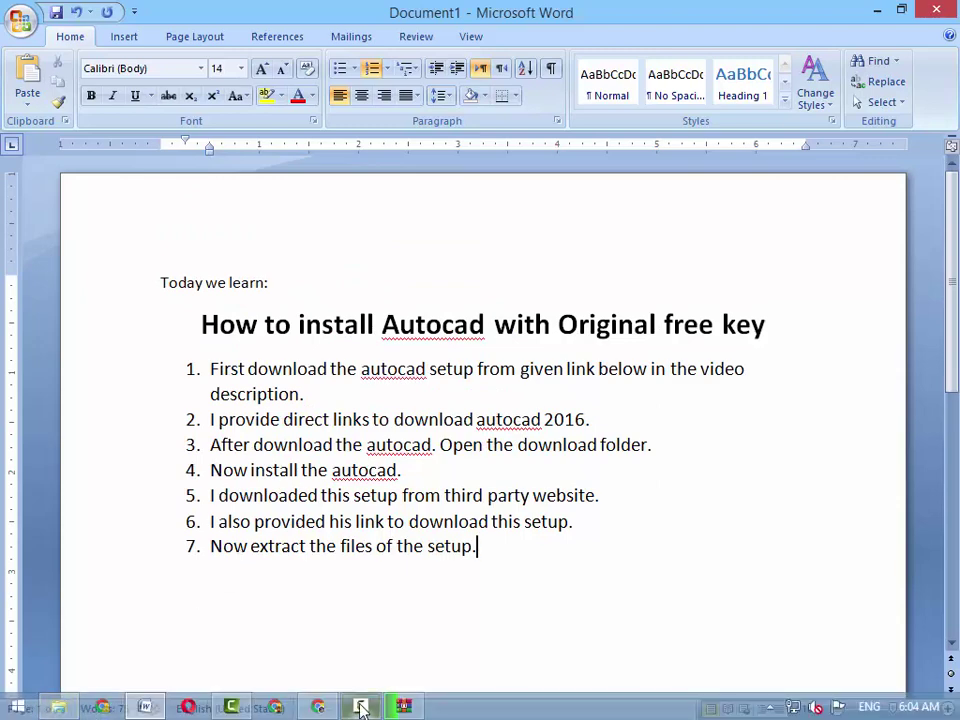
Step: Check the extraction progress window, then return to the Word install-steps document
{"action": "left_click", "coordinate": [403, 707]}
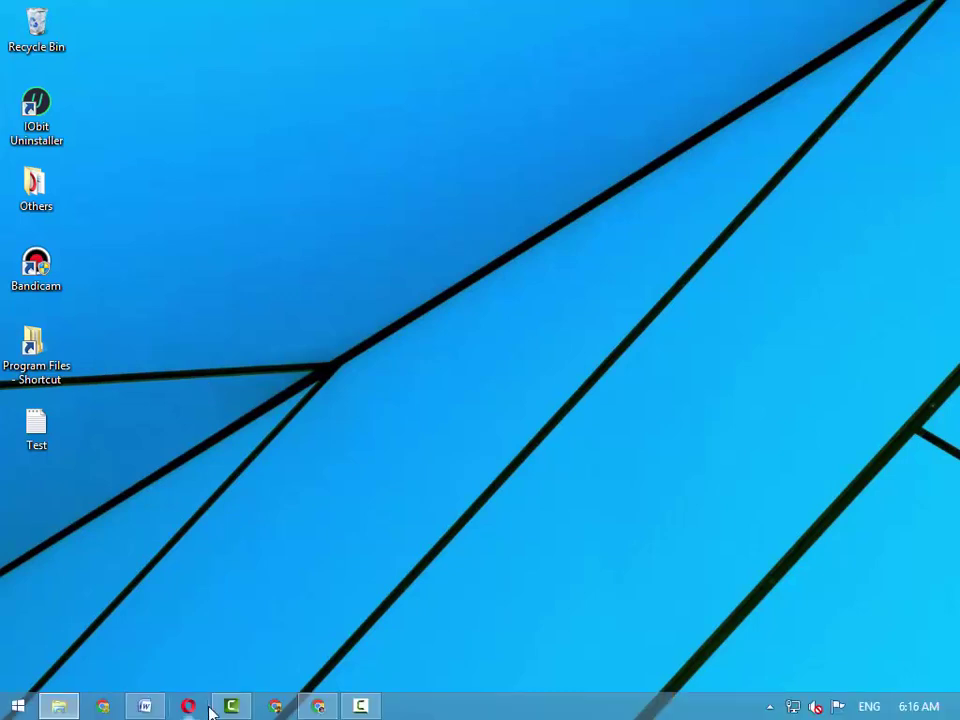
{"action": "left_click", "coordinate": [50, 710]}
{"action": "left_click", "coordinate": [46, 714]}
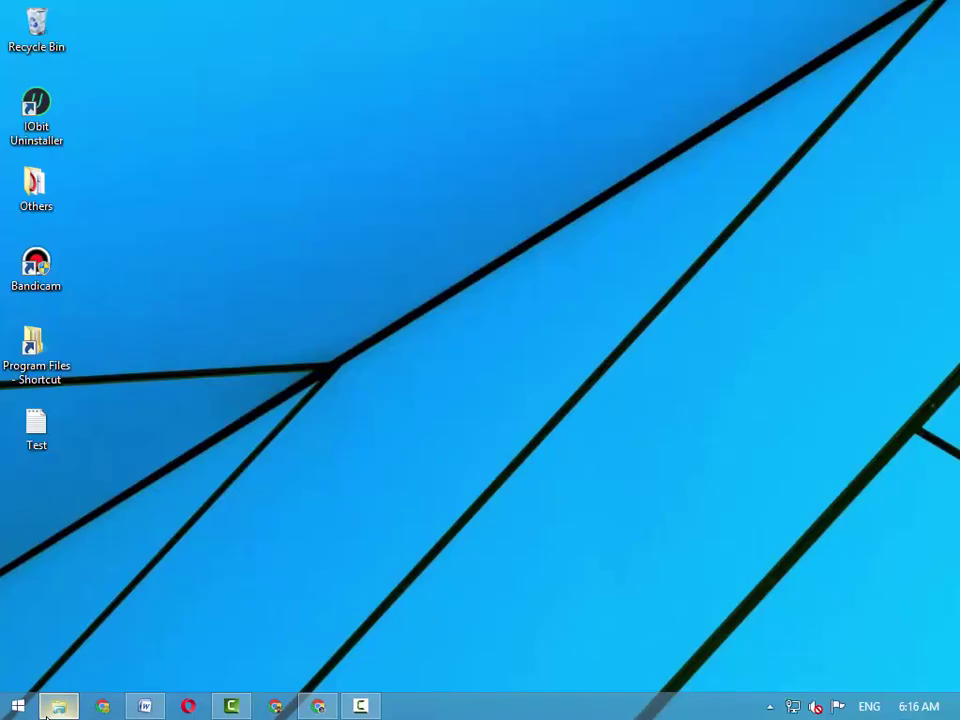
{"action": "left_click", "coordinate": [145, 706]}
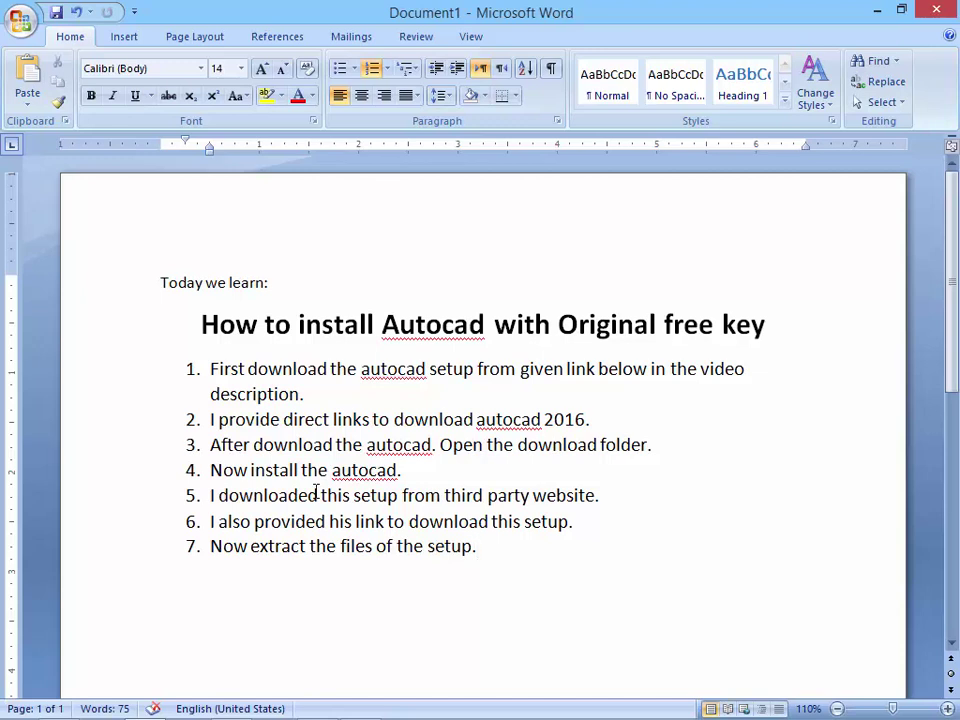
Step: Add step 8 'Folder & Files are extract successfully.'
{"action": "key", "text": "Return"}
{"action": "type", "text": "N"}
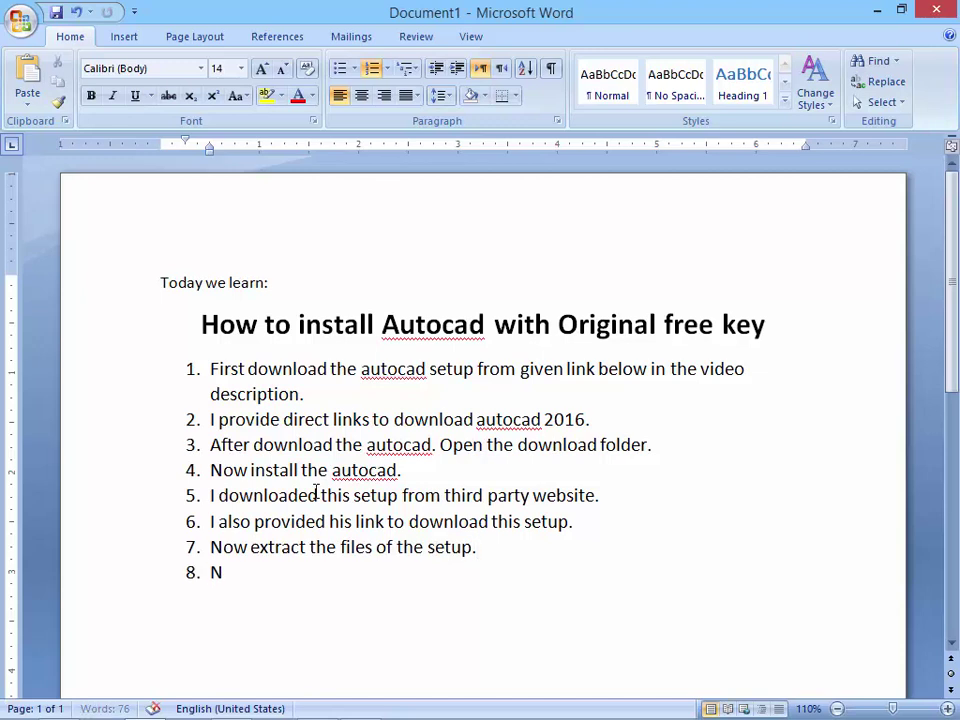
{"action": "key", "text": "BackSpace"}
{"action": "type", "text": "Fo"}
{"action": "type", "text": "lder"}
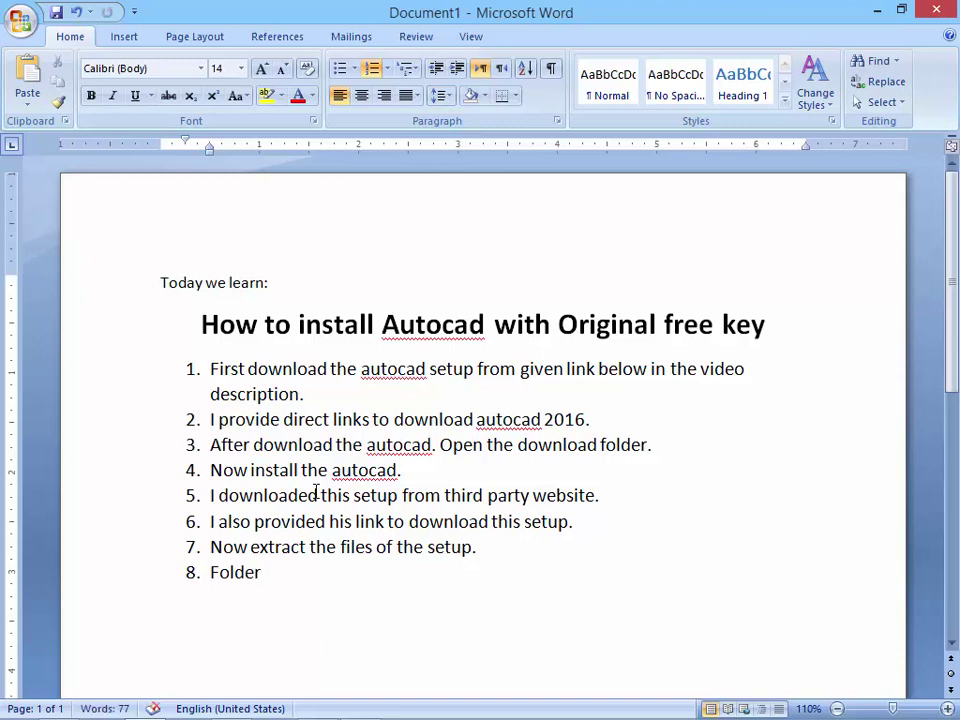
{"action": "type", "text": " & Filed"}
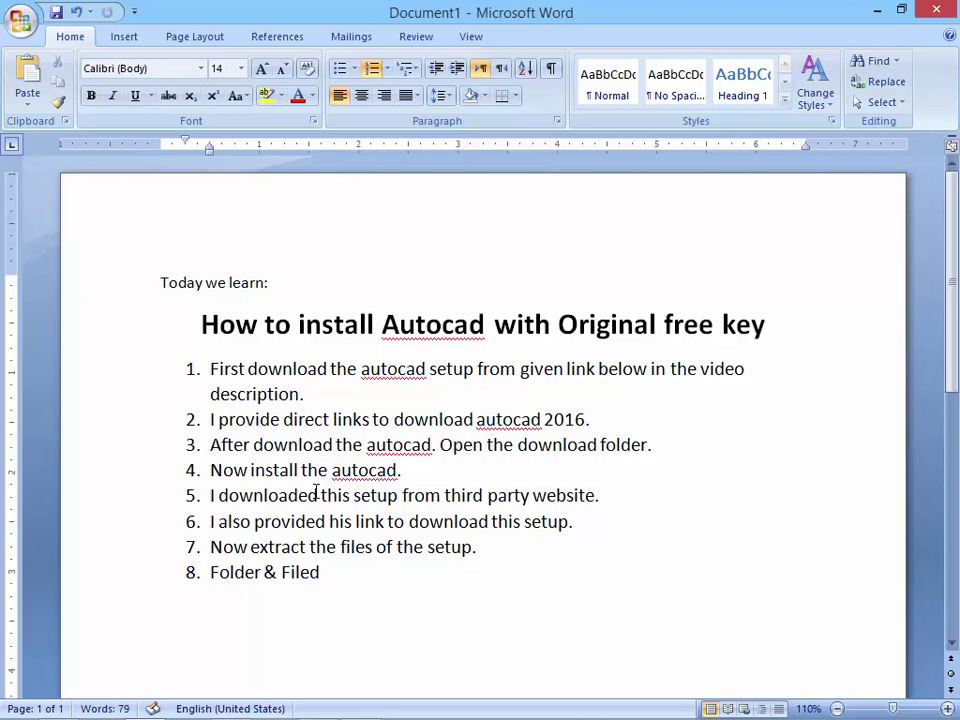
{"action": "key", "text": "BackSpace"}
{"action": "type", "text": "s"}
{"action": "type", "text": " are extrac"}
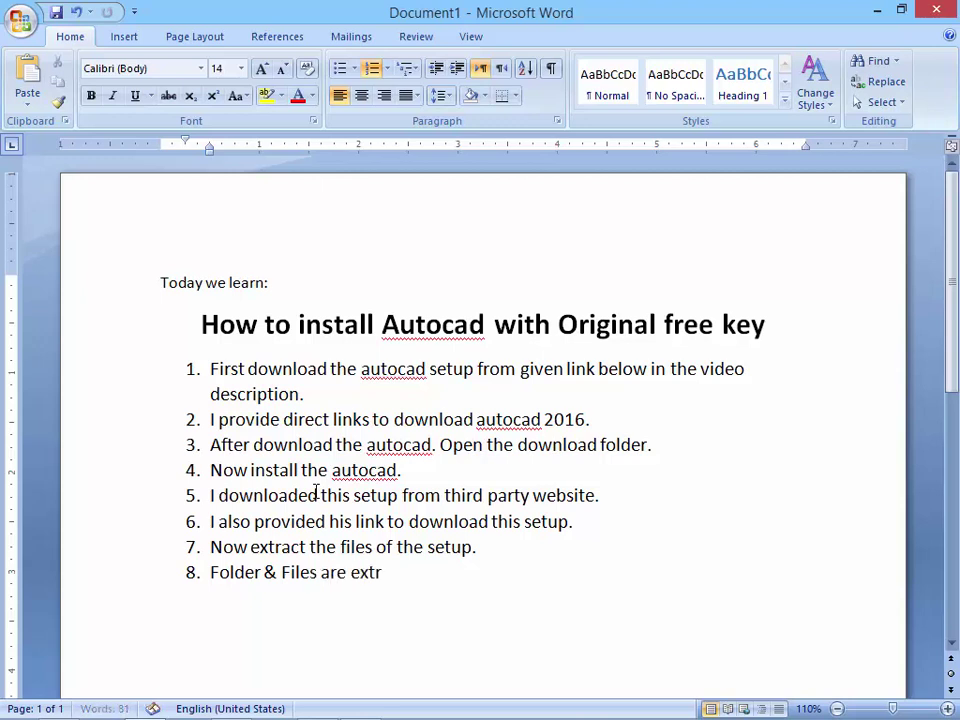
{"action": "type", "text": "t suc"}
{"action": "key", "text": "BackSpace"}
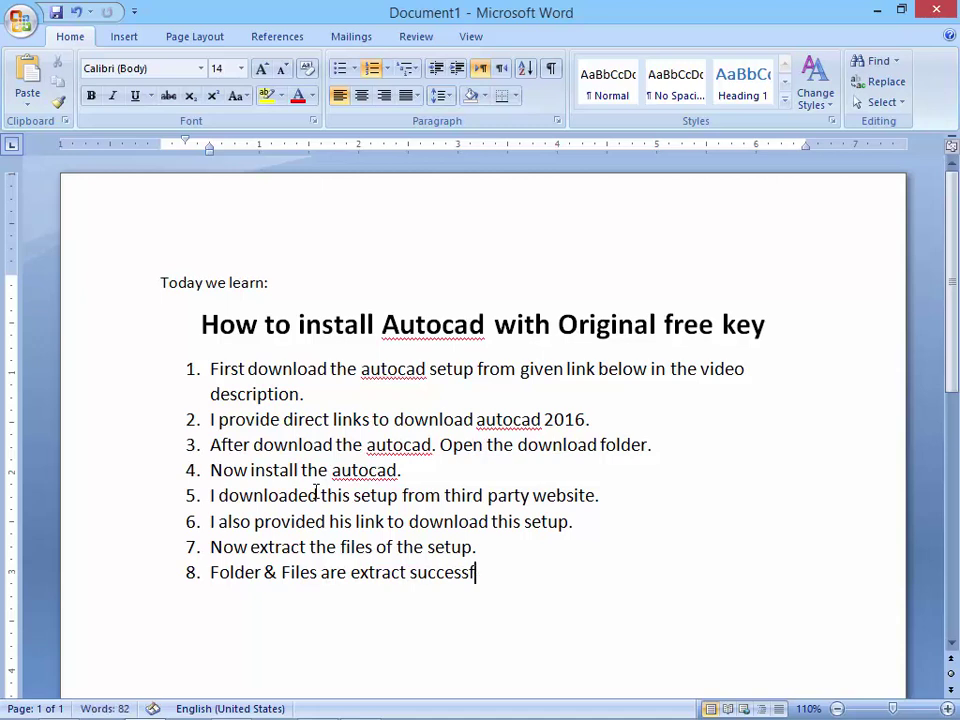
{"action": "type", "text": "ully."}
Step: Add step 9 'Now open the extract folder and install the autocad 2016.', dismissing the Save dialog
{"action": "key", "text": "Return"}
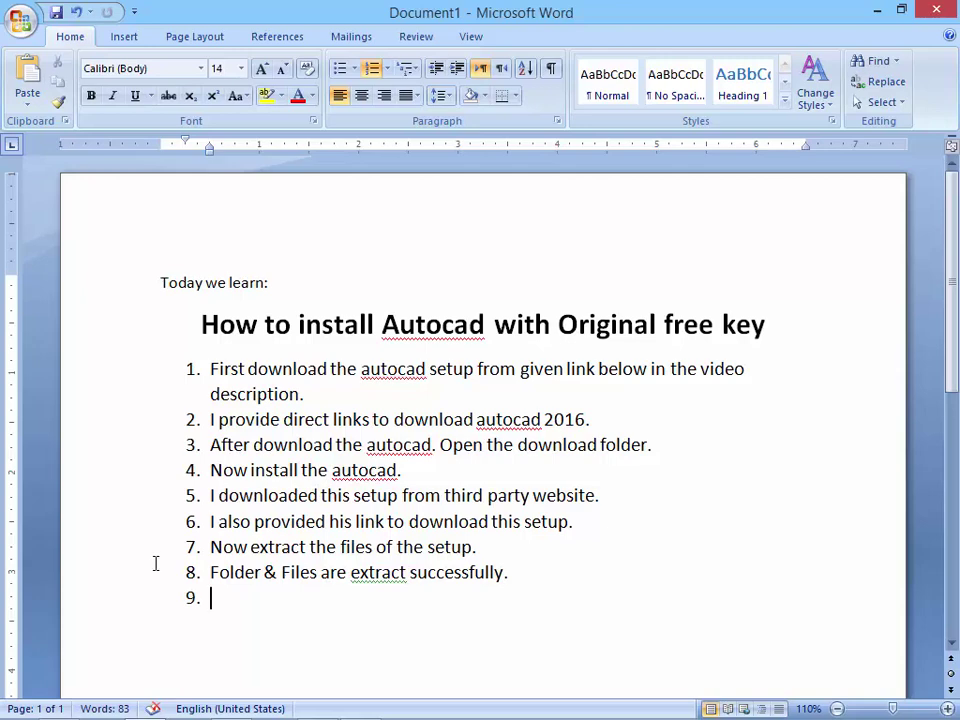
{"action": "key", "text": "ctrl+s"}
{"action": "left_click", "coordinate": [532, 446]}
{"action": "type", "text": "w open the"}
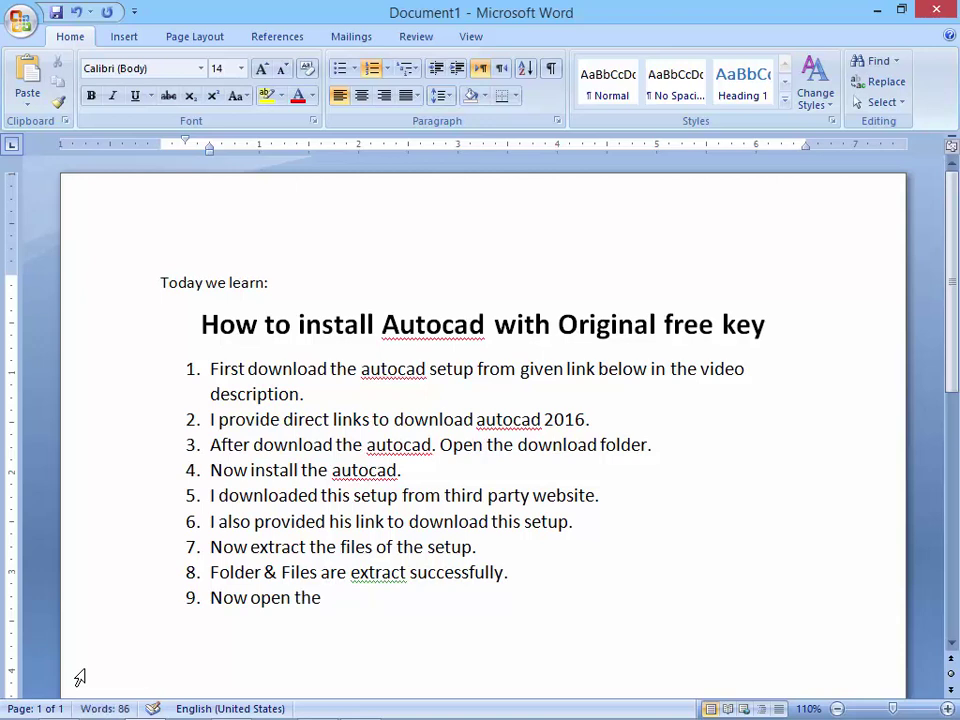
{"action": "type", "text": " extract"}
{"action": "type", "text": " folder and"}
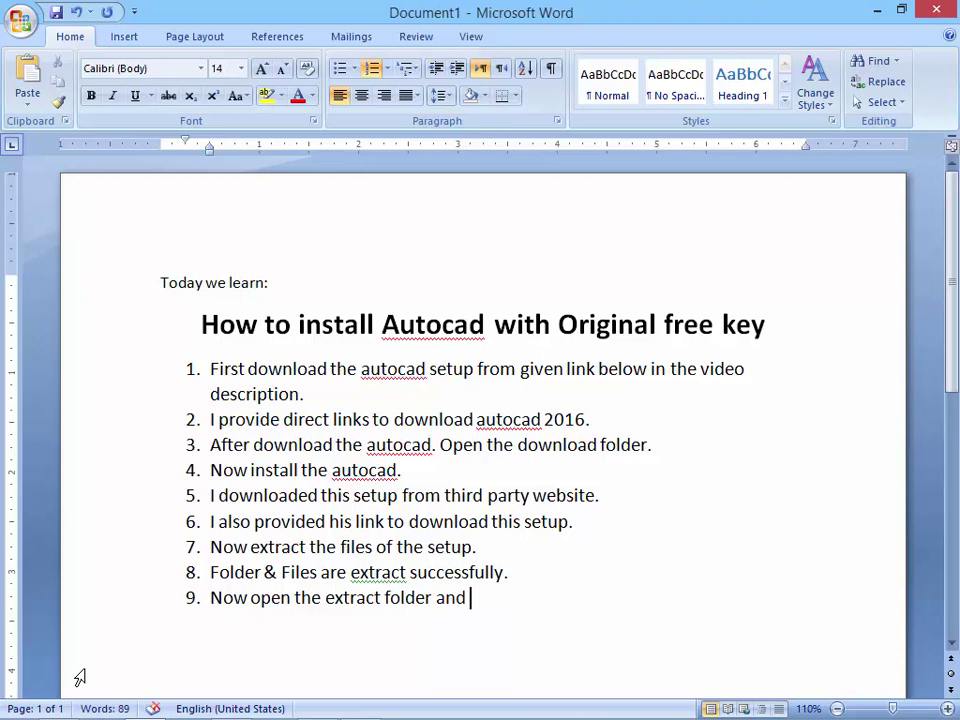
{"action": "type", "text": " install t"}
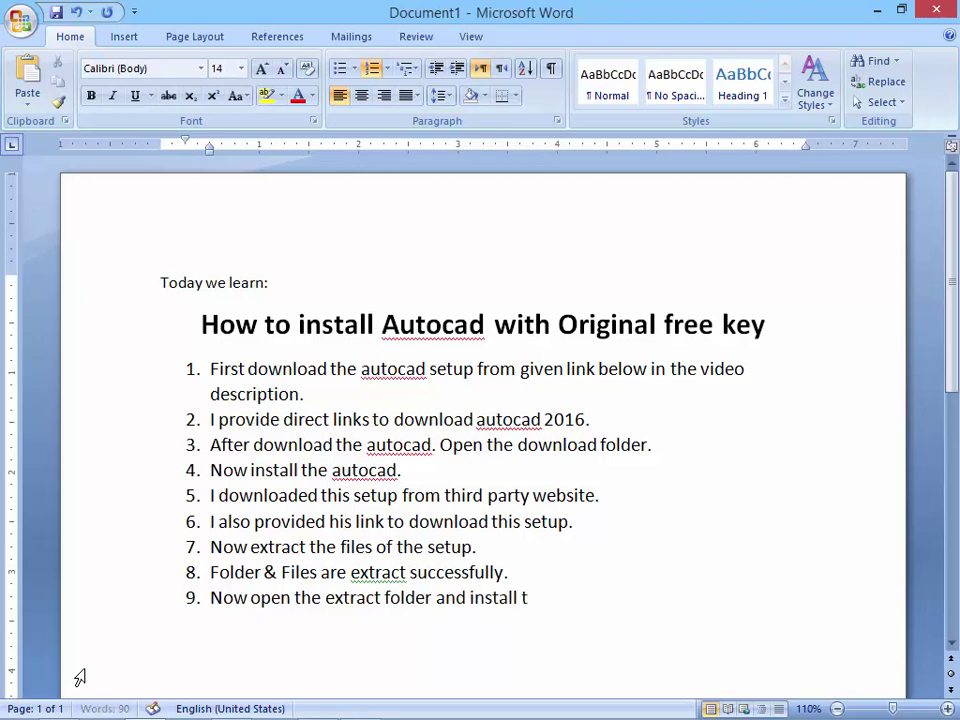
{"action": "type", "text": "he autocad "}
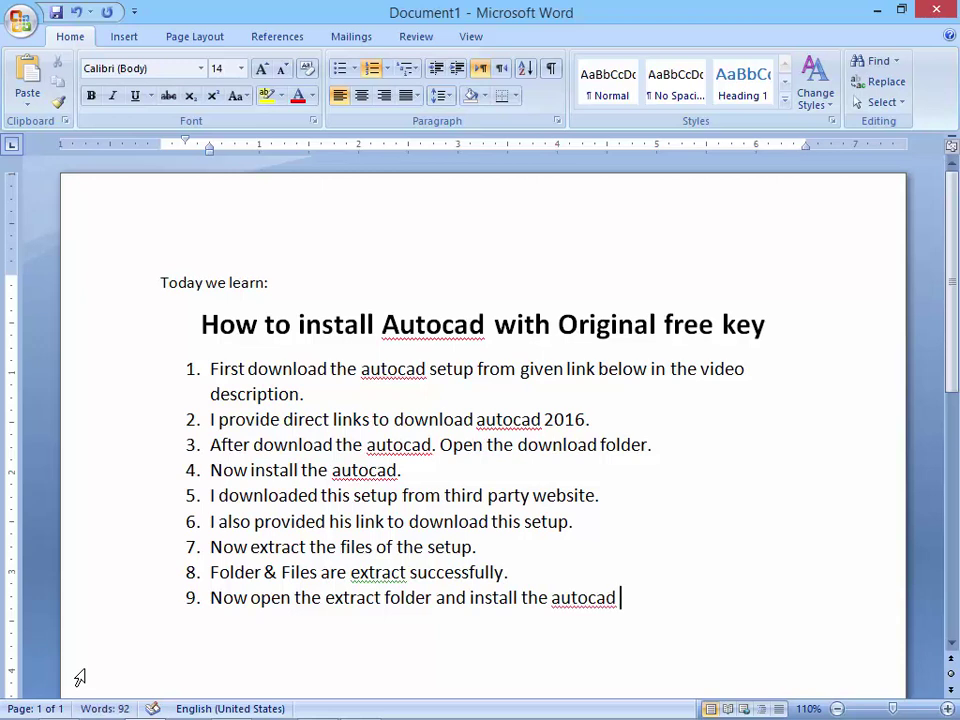
{"action": "type", "text": "20"}
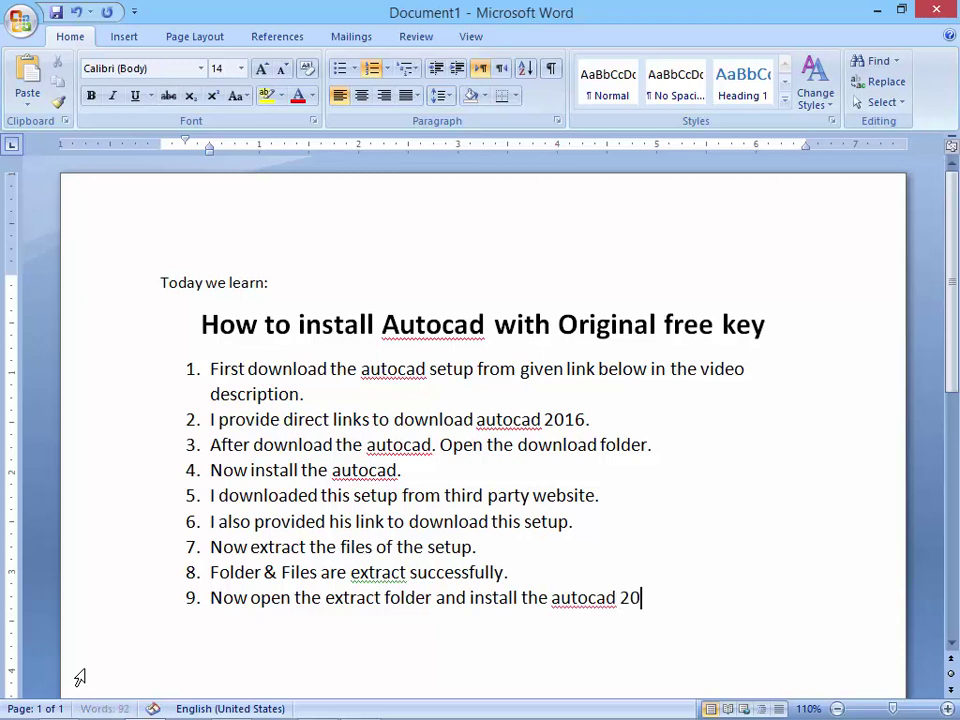
{"action": "type", "text": "16."}
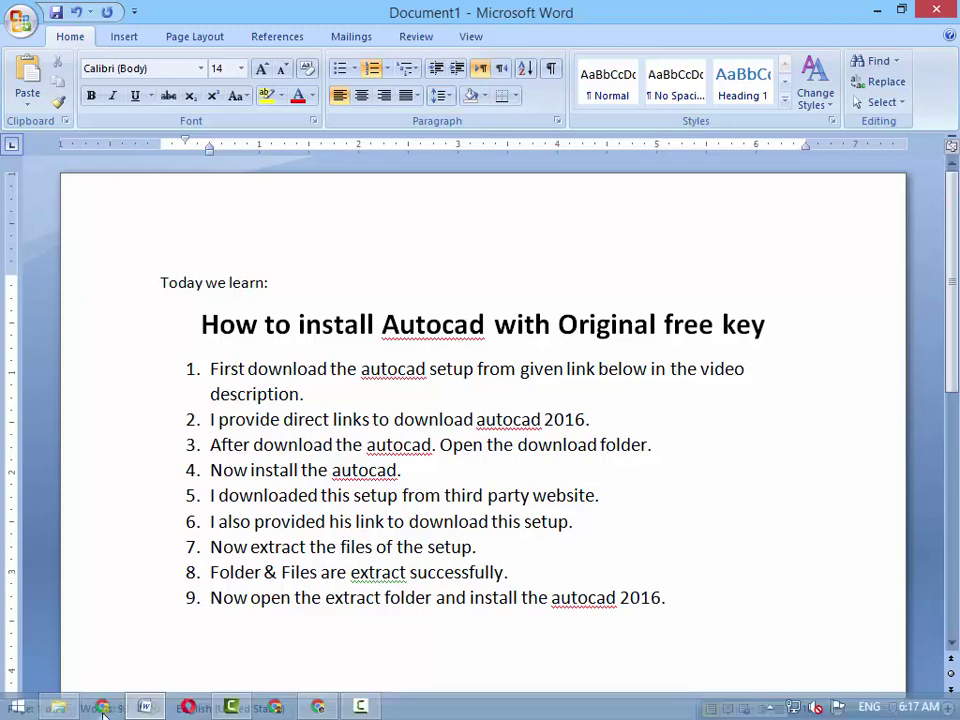
{"action": "mouse_move", "coordinate": [58, 708]}
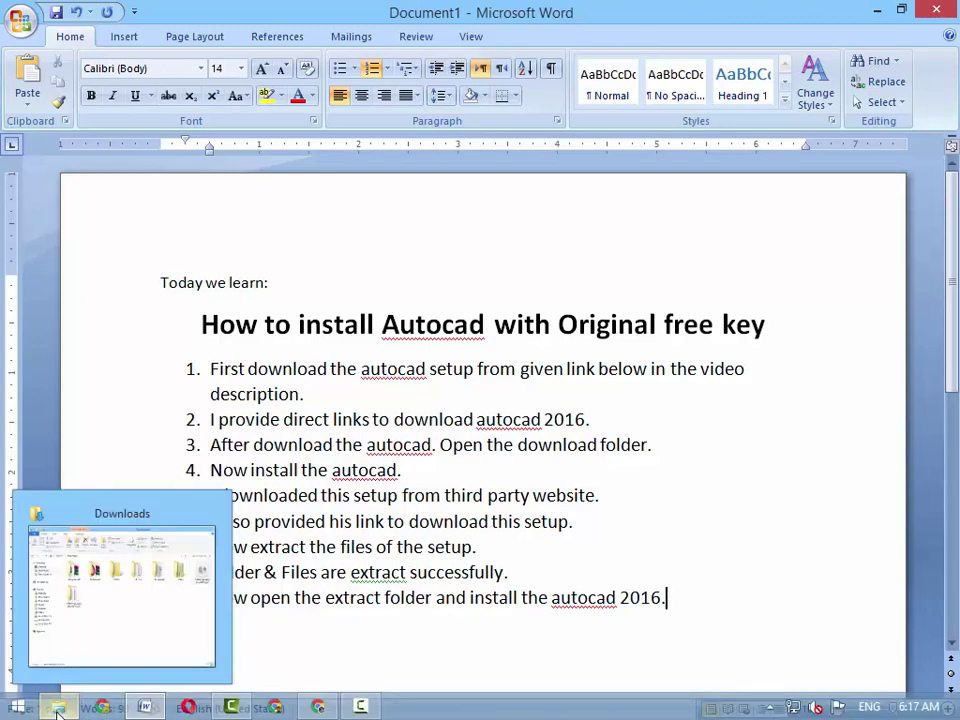
Step: Open the extracted _Getintopc.com_acad2016_x32 folder and run its Setup as administrator
{"action": "left_click", "coordinate": [50, 710]}
{"action": "left_click", "coordinate": [215, 350]}
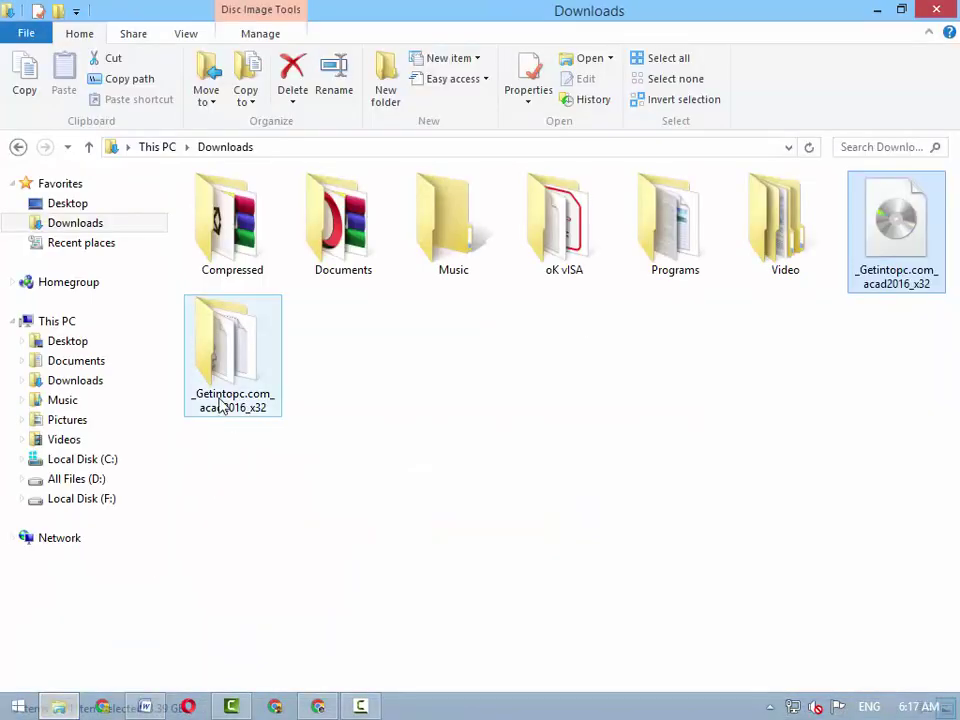
{"action": "right_click", "coordinate": [220, 345]}
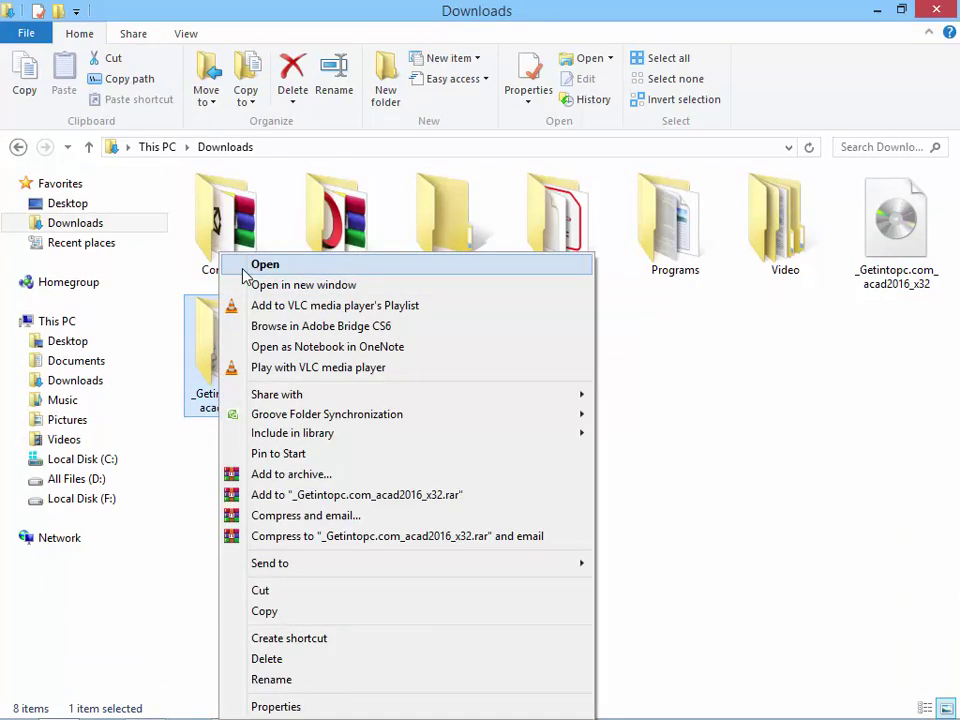
{"action": "left_click", "coordinate": [265, 264]}
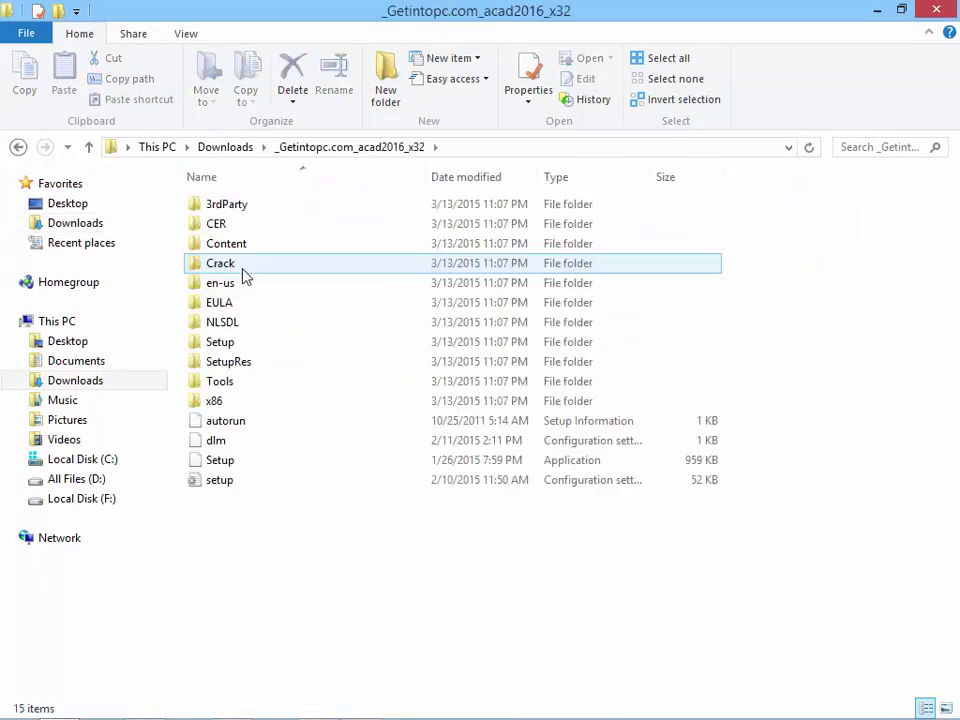
{"action": "right_click", "coordinate": [225, 462]}
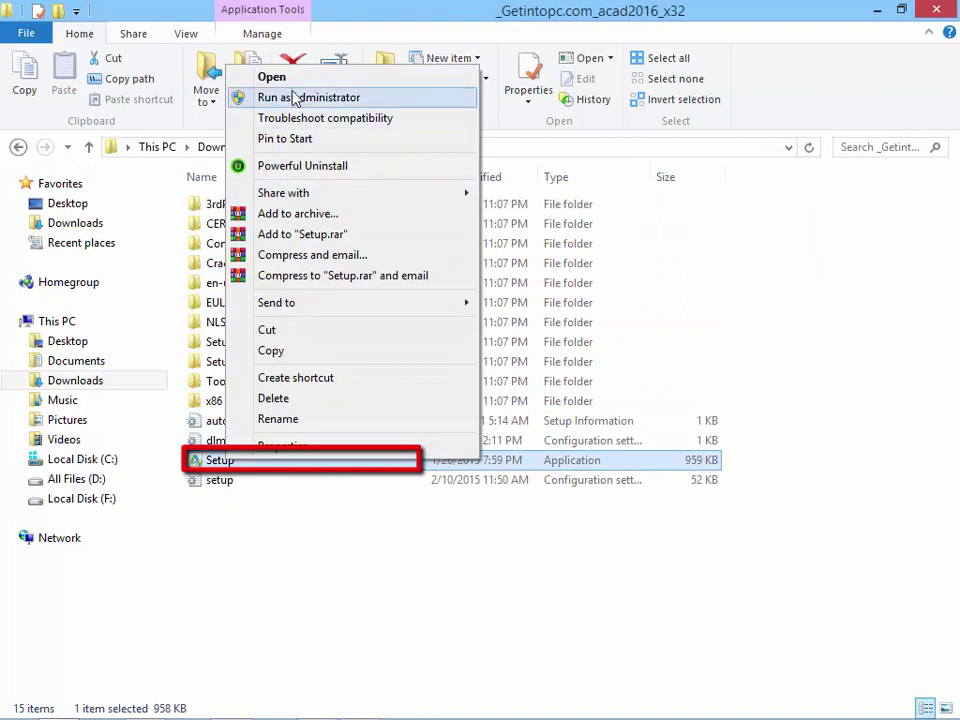
{"action": "left_click", "coordinate": [265, 80]}
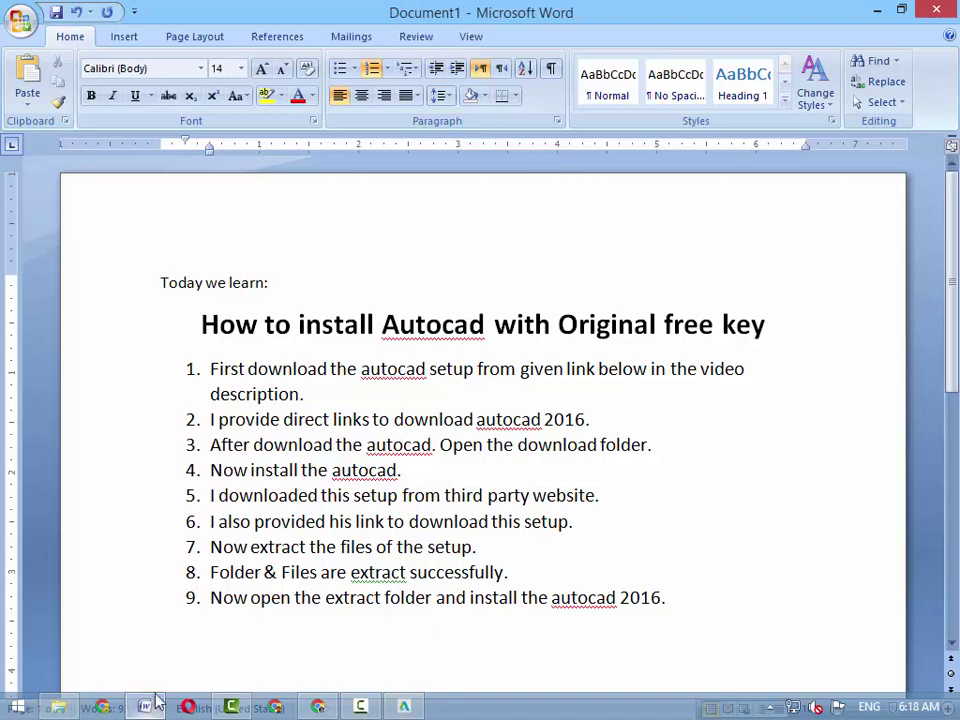
Step: Begin step 10 advising to disconnect the internet if installation gives trouble
{"action": "key", "text": "Return"}
{"action": "type", "text": "If you"}
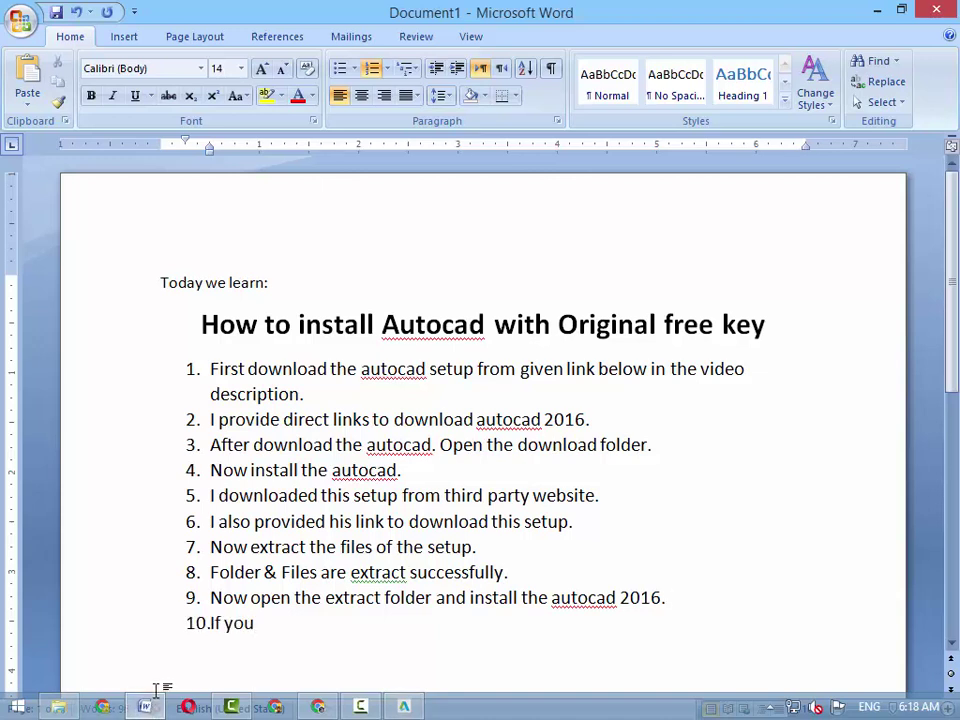
{"action": "type", "text": "ahv"}
{"action": "key", "text": "BackSpace"}
{"action": "key", "text": "BackSpace"}
{"action": "key", "text": "BackSpace"}
{"action": "type", "text": "have any"}
{"action": "type", "text": " tru"}
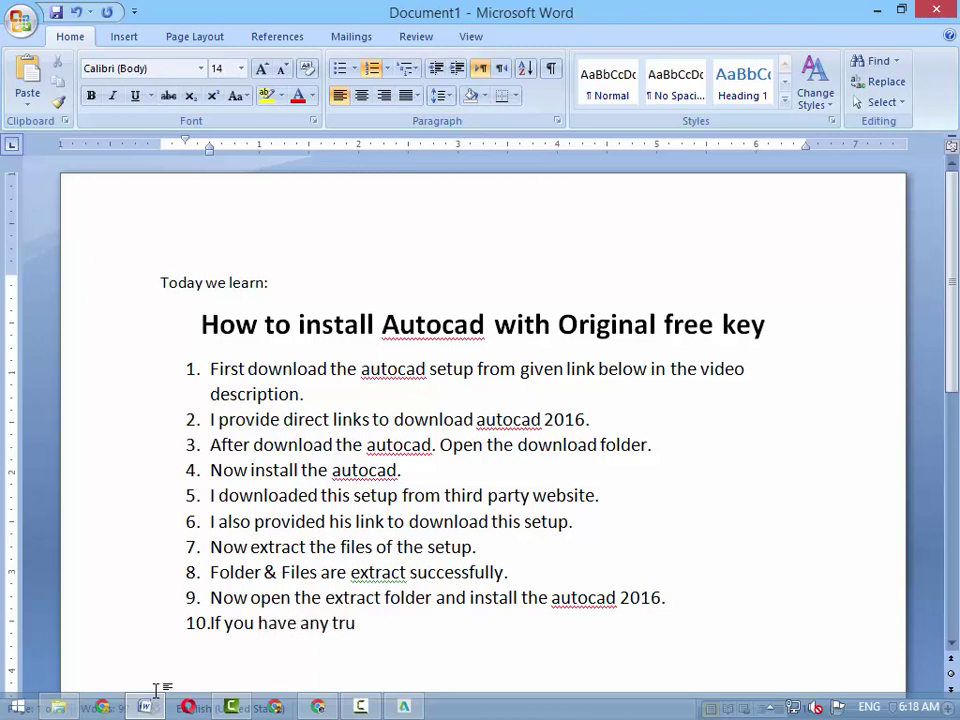
{"action": "key", "text": "BackSpace"}
{"action": "type", "text": "ouble"}
{"action": "type", "text": " disconnec"}
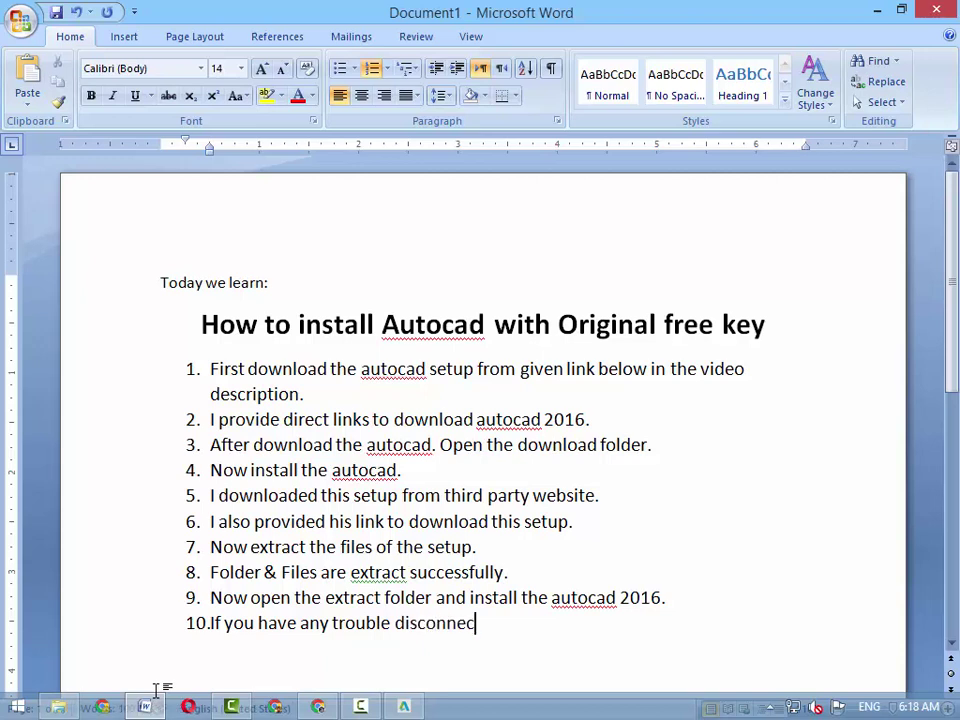
{"action": "type", "text": "t inter"}
{"action": "type", "text": "net connect"}
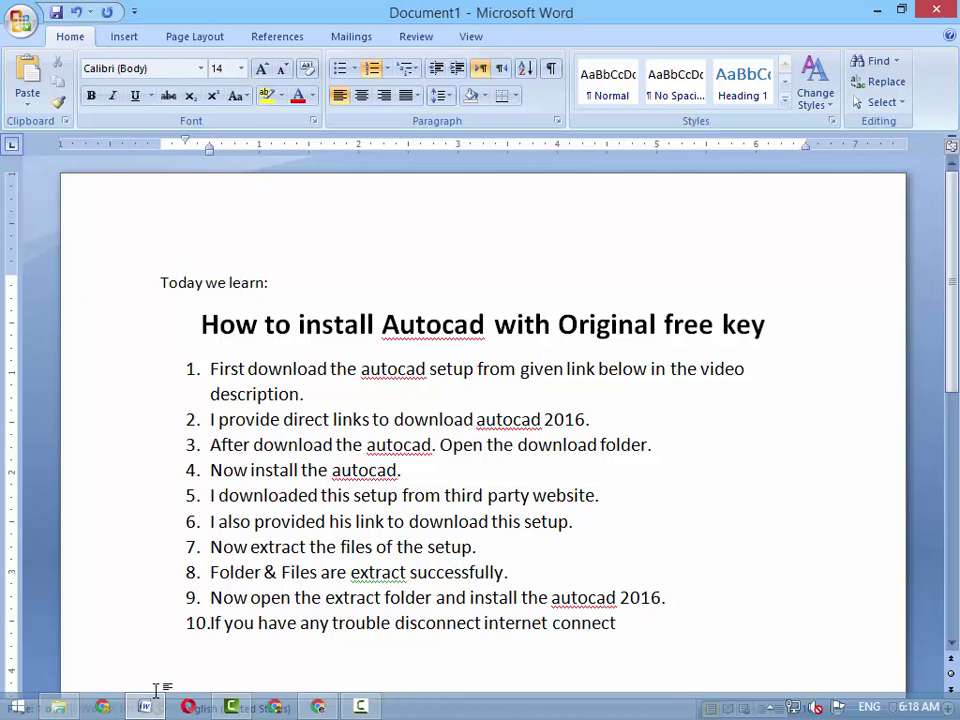
{"action": "type", "text": "io"}
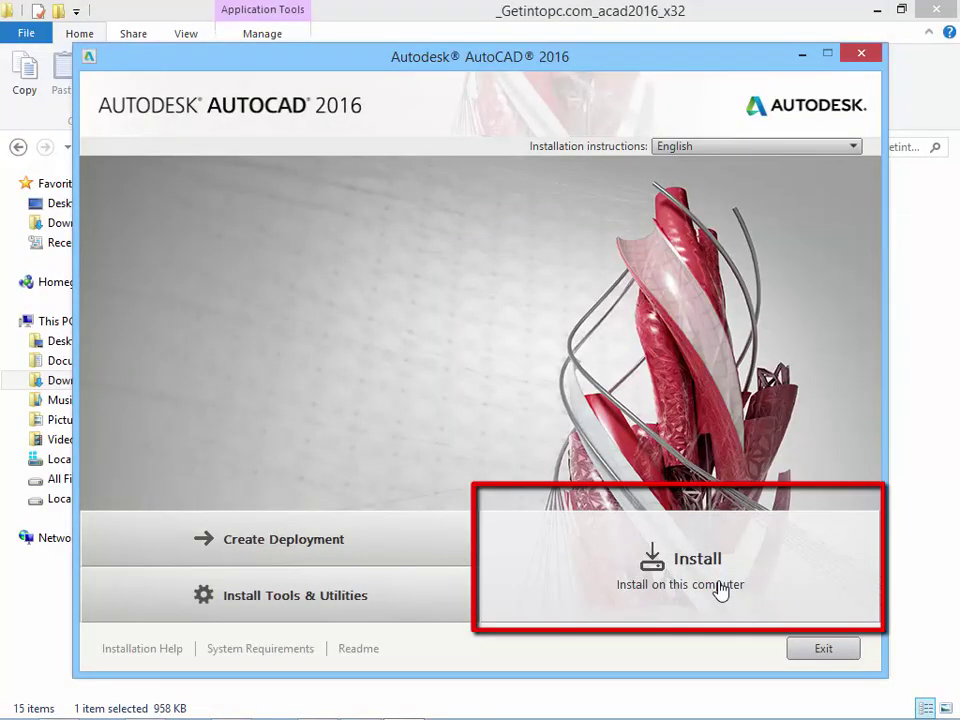
Step: Start the AutoCAD 2016 install, accept the license, choose the 30-day trial, and check drive D: space
{"action": "left_click", "coordinate": [720, 590]}
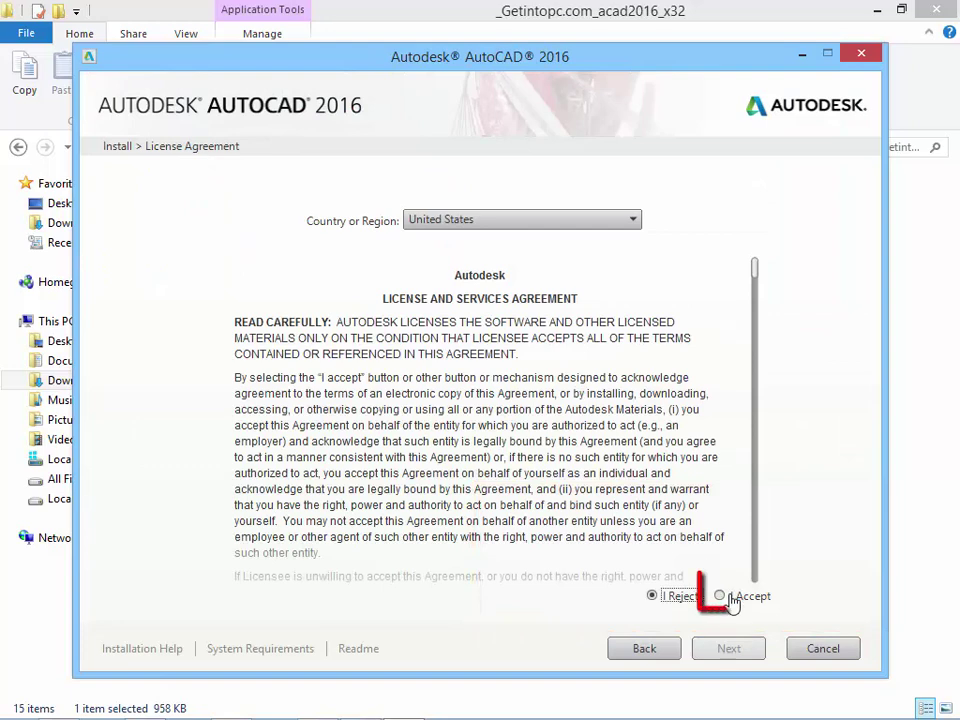
{"action": "left_click", "coordinate": [730, 597]}
{"action": "left_click", "coordinate": [734, 648]}
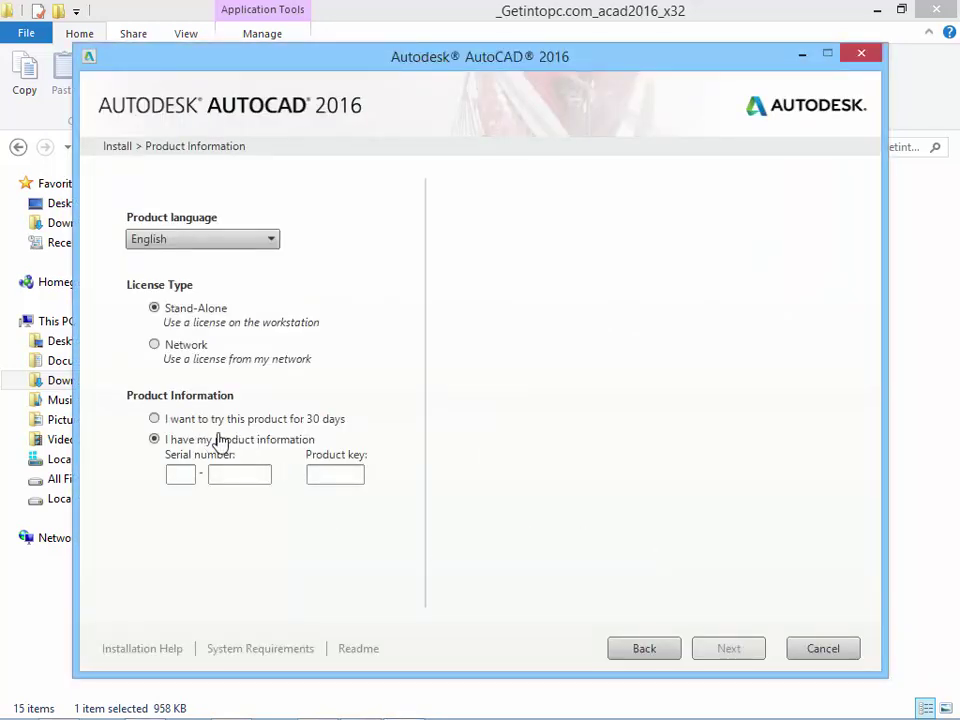
{"action": "left_click", "coordinate": [155, 419]}
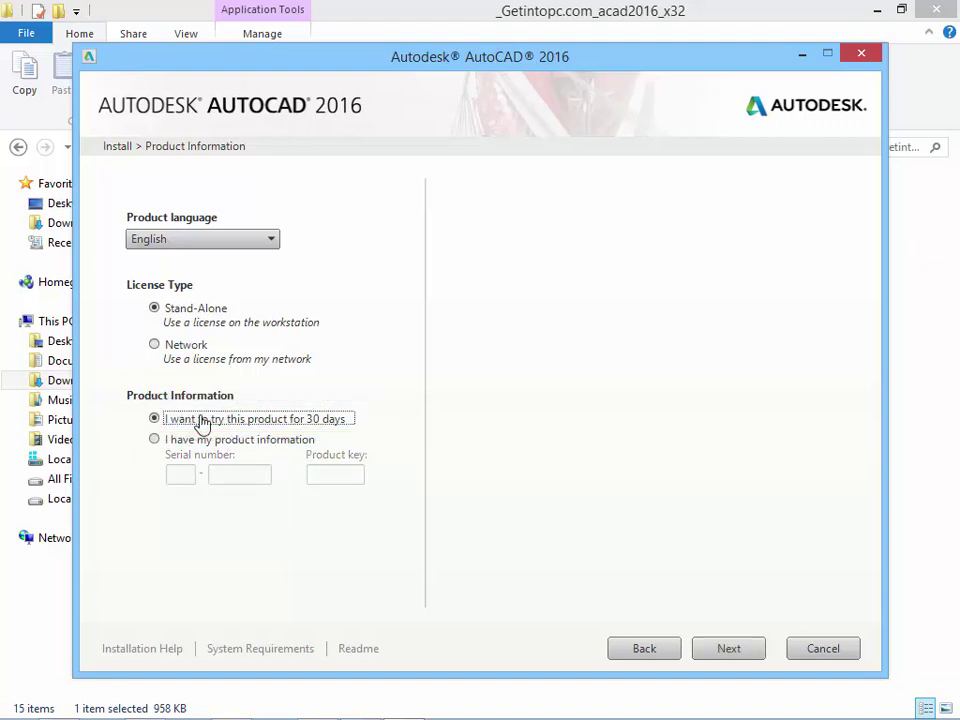
{"action": "left_click", "coordinate": [731, 657]}
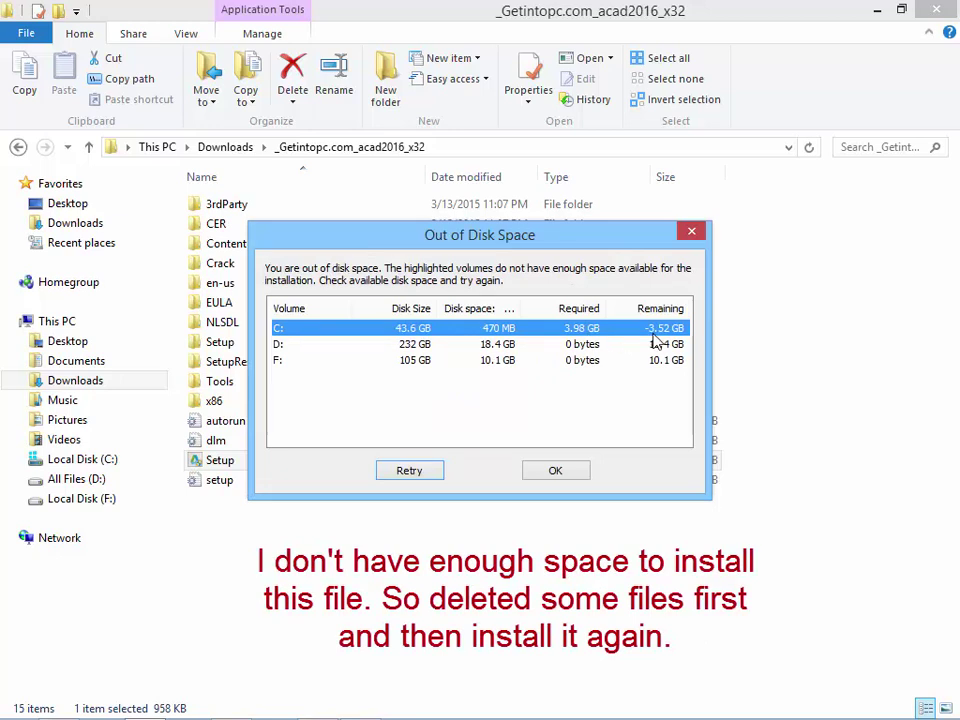
{"action": "left_click", "coordinate": [487, 345]}
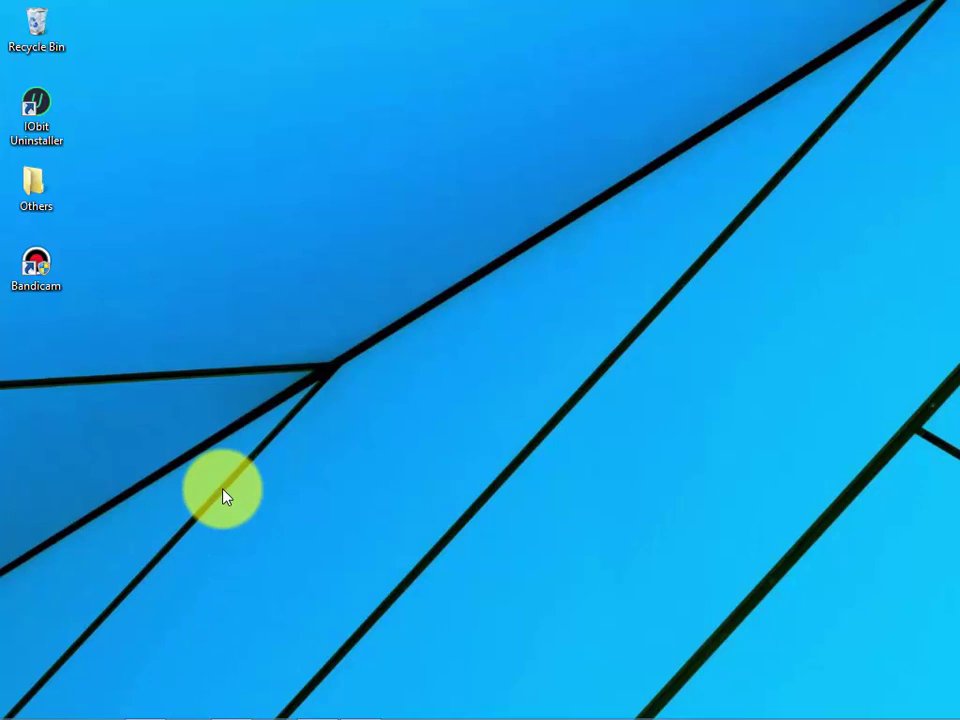
Step: Write 'So I deleted some files.' as Word list item 12, then minimize Word
{"action": "left_click", "coordinate": [146, 708]}
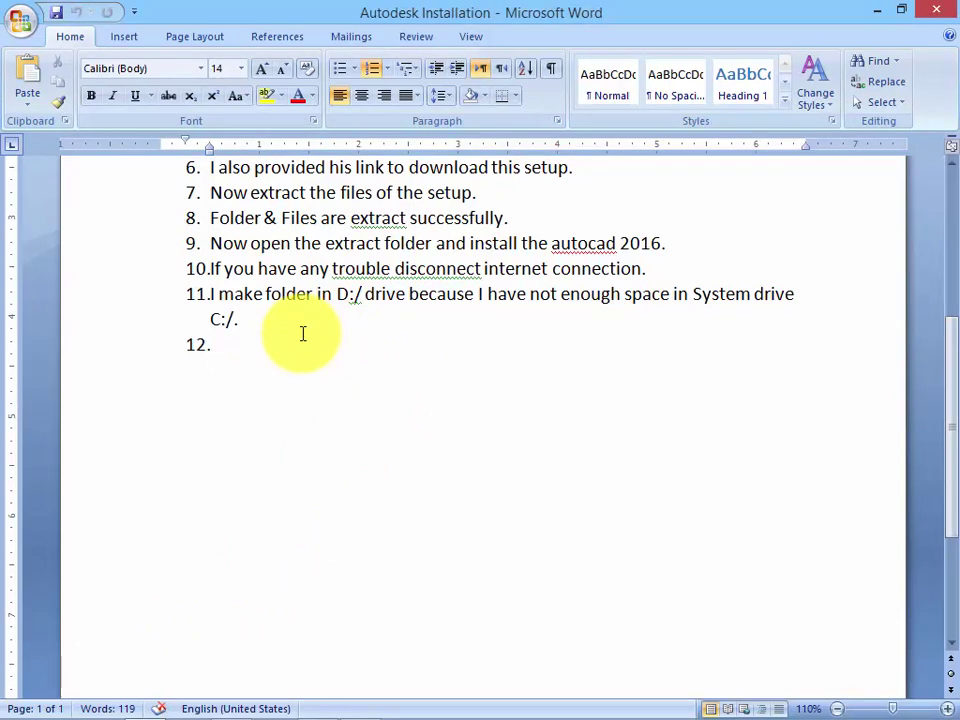
{"action": "type", "text": "So I de"}
{"action": "type", "text": "leted so"}
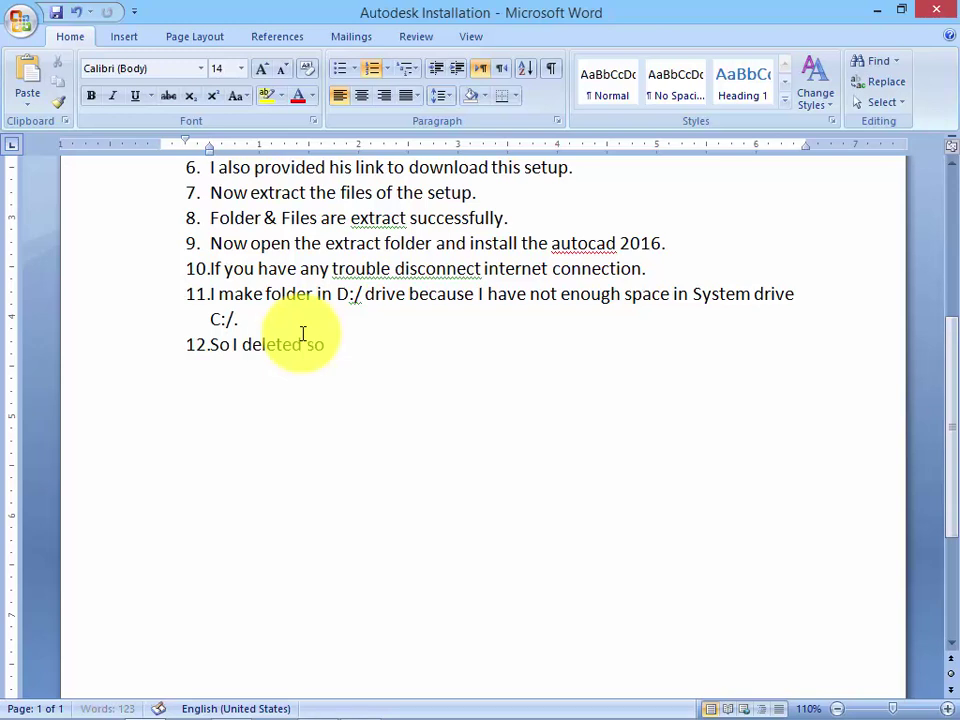
{"action": "type", "text": "me files."}
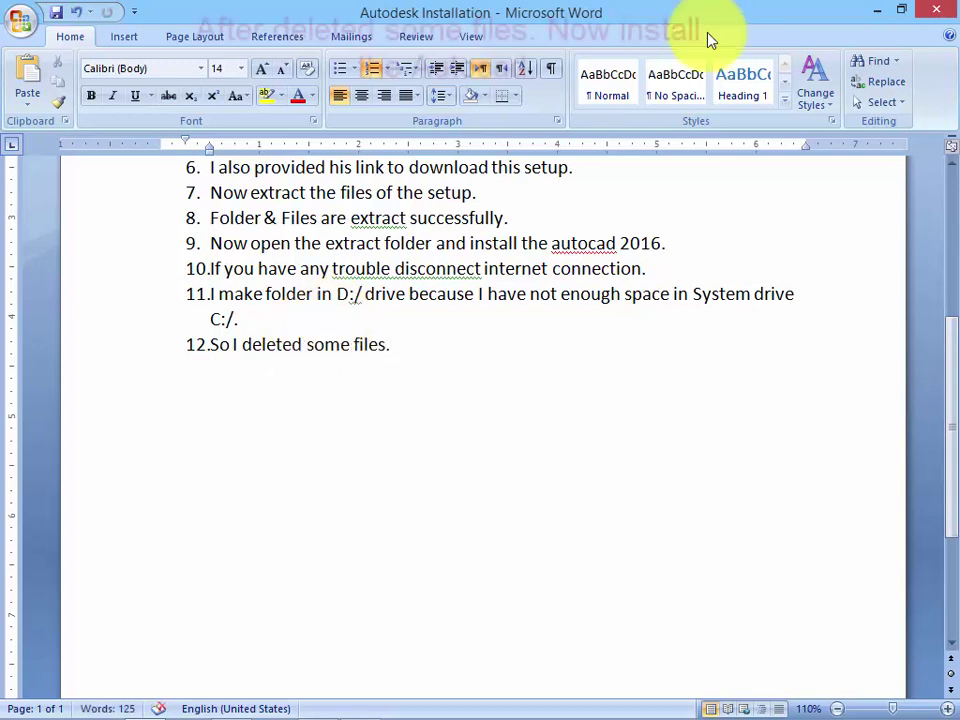
{"action": "left_click", "coordinate": [877, 10]}
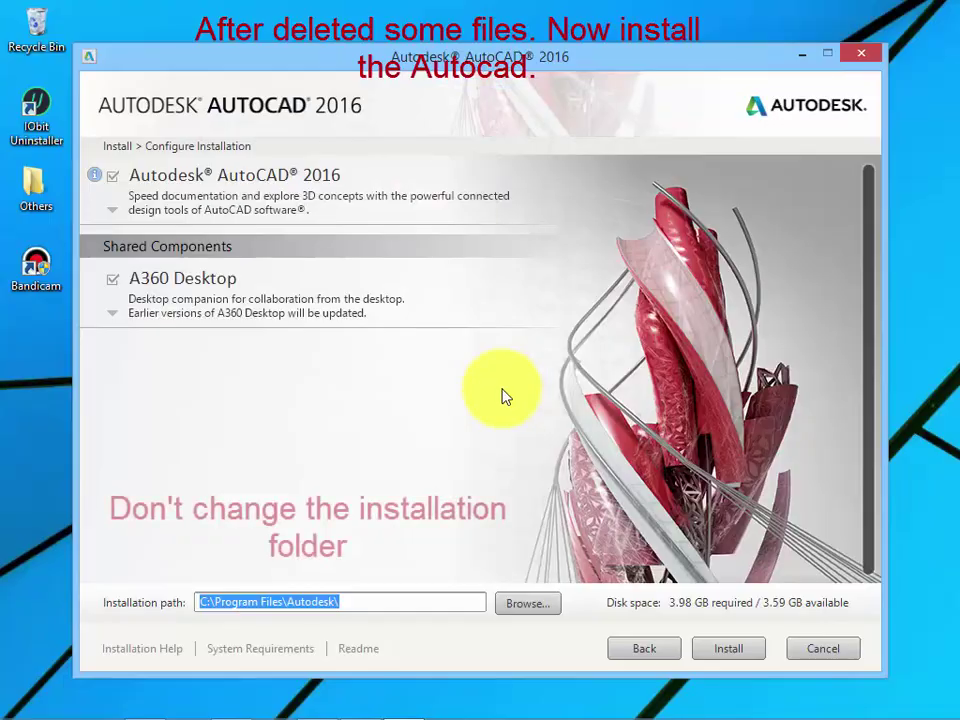
Step: Start installing AutoCAD 2016 to the default path C:\Program Files\Autodesk\
{"action": "left_click", "coordinate": [722, 652]}
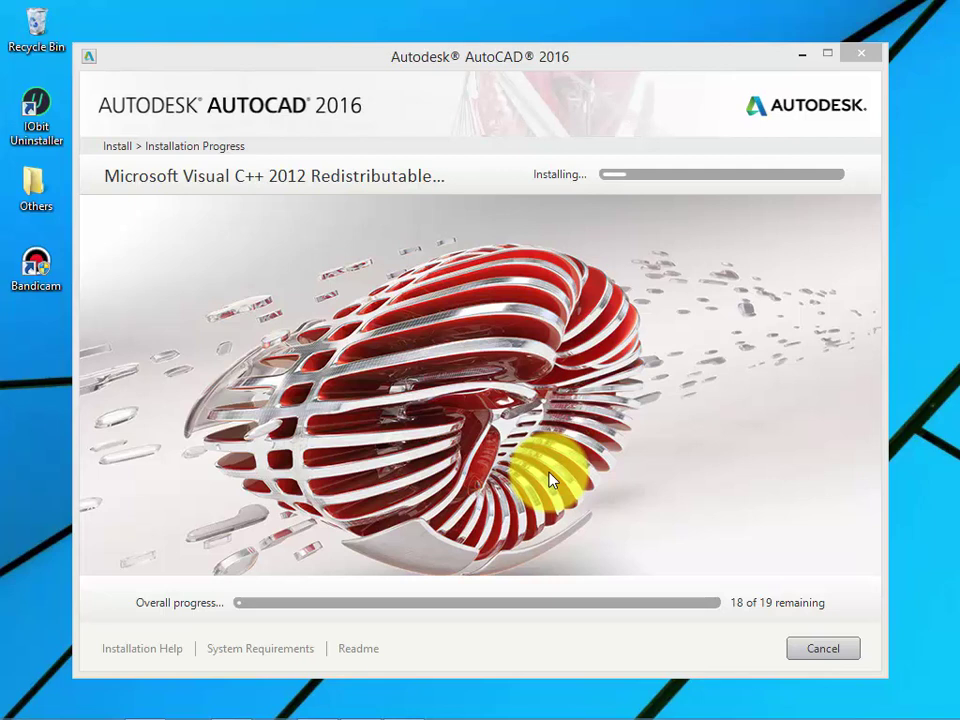
Step: Add item 13: 'Now the installation is started. I take some time depend on your computer performance.'
{"action": "left_click", "coordinate": [144, 703]}
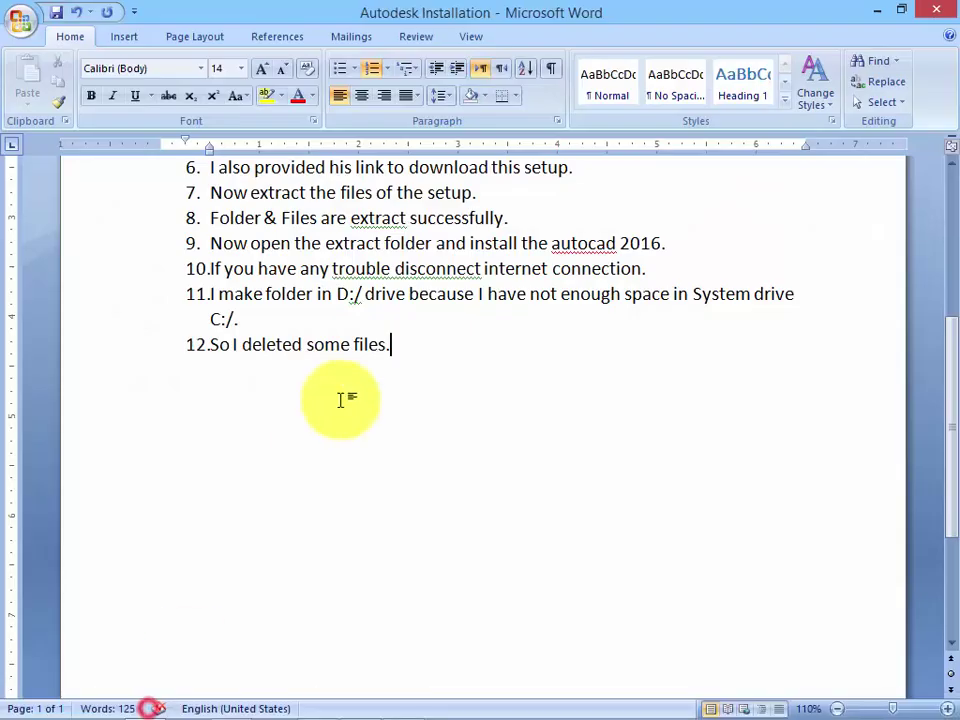
{"action": "key", "text": "Return"}
{"action": "type", "text": "No"}
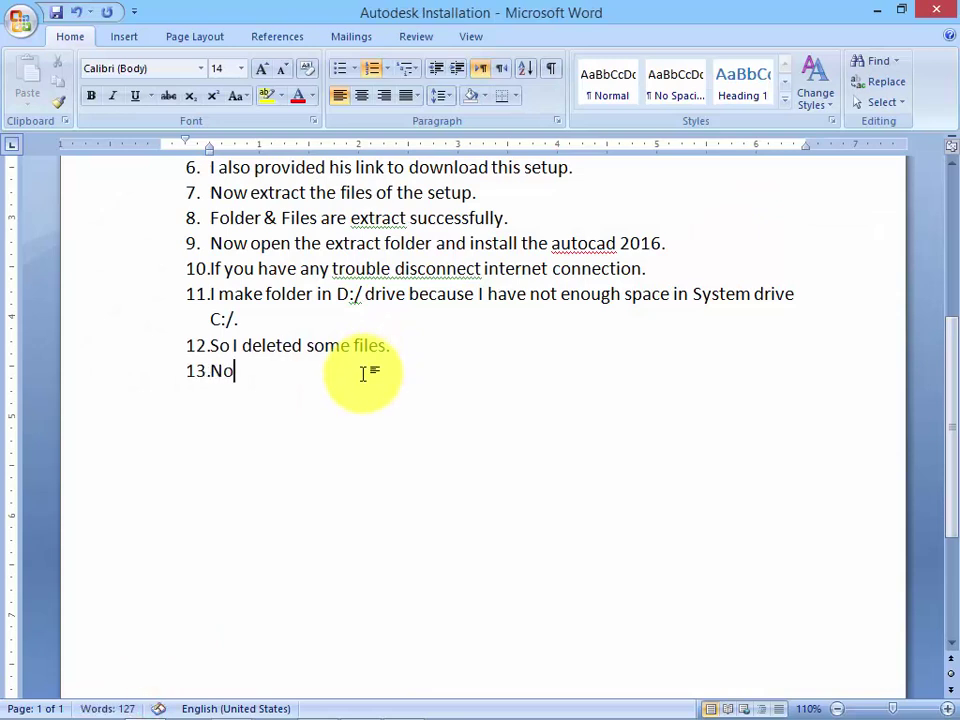
{"action": "type", "text": "w the installation is "}
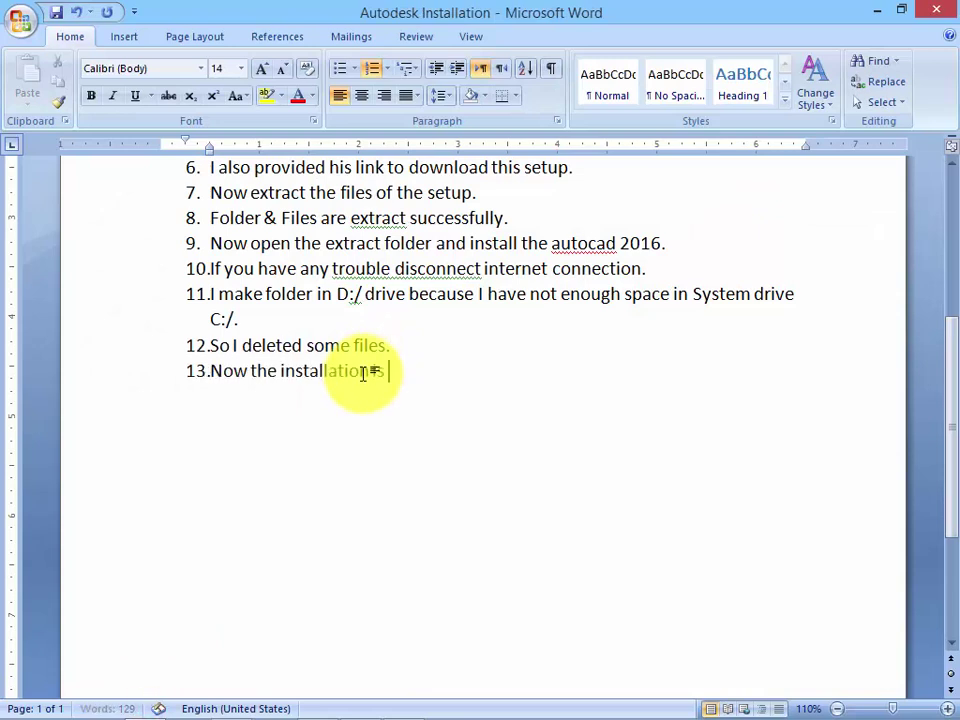
{"action": "type", "text": "started. I"}
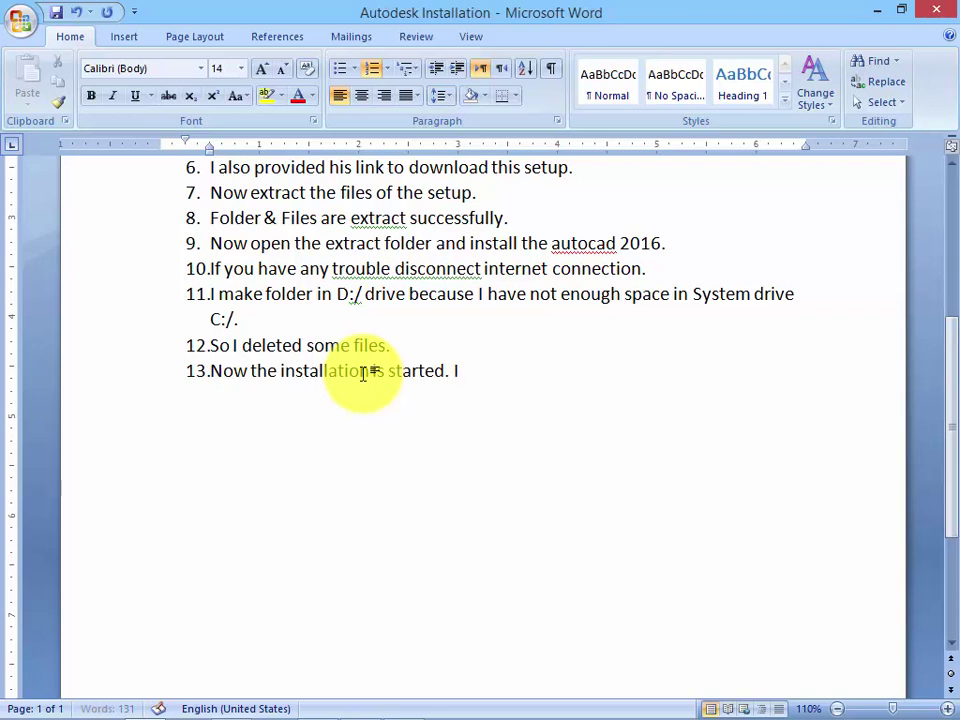
{"action": "type", "text": " take some time"}
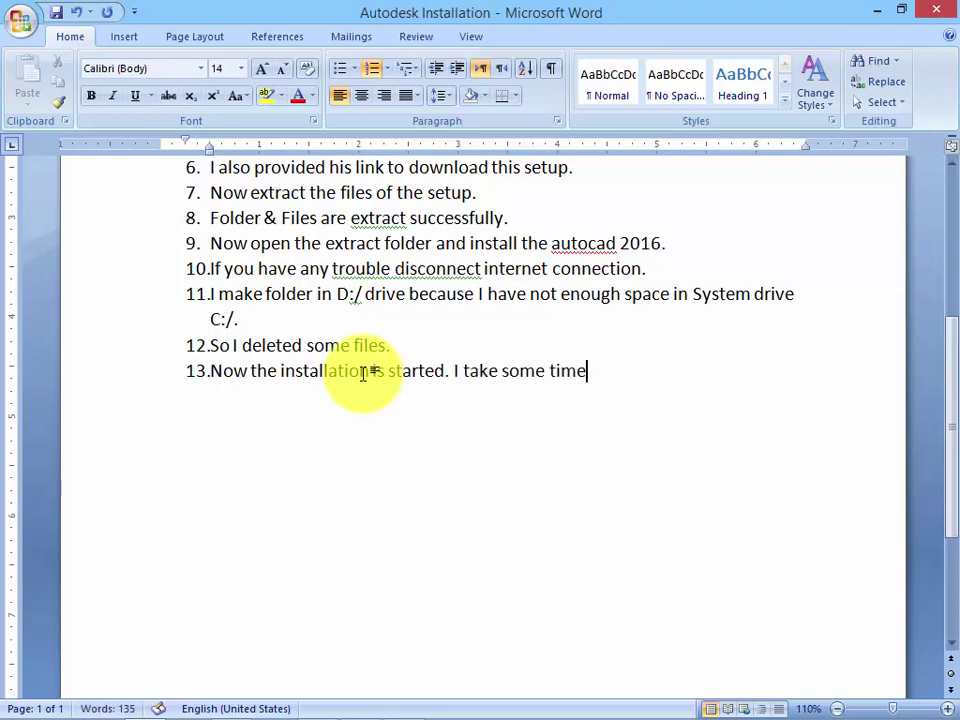
{"action": "type", "text": "."}
{"action": "key", "text": "BackSpace"}
{"action": "type", "text": "d"}
{"action": "type", "text": "epend on your"}
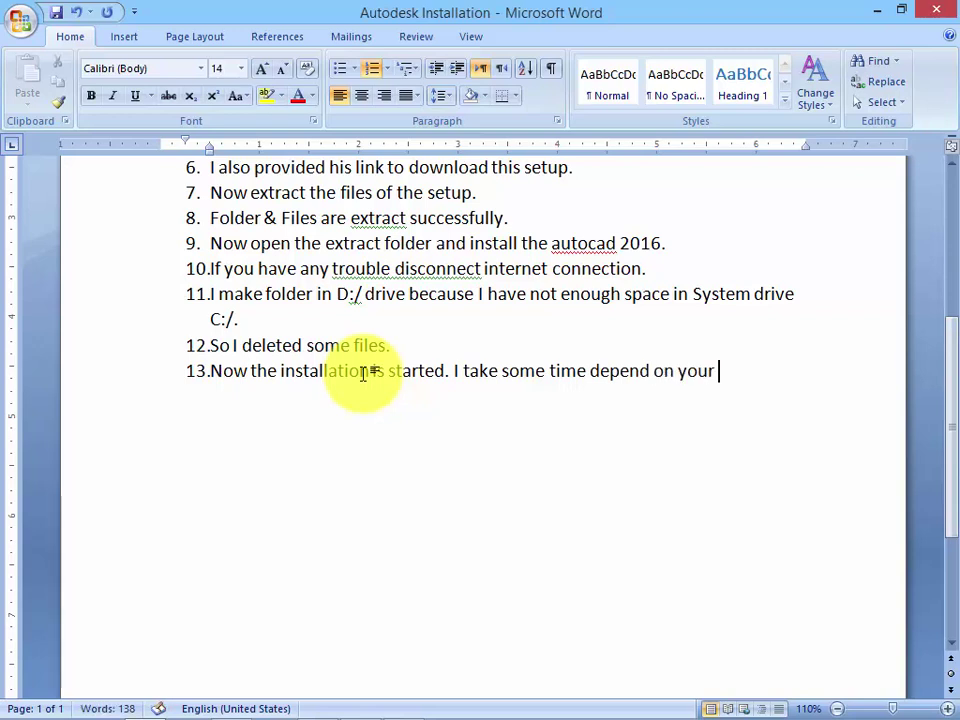
{"action": "type", "text": " computer performa"}
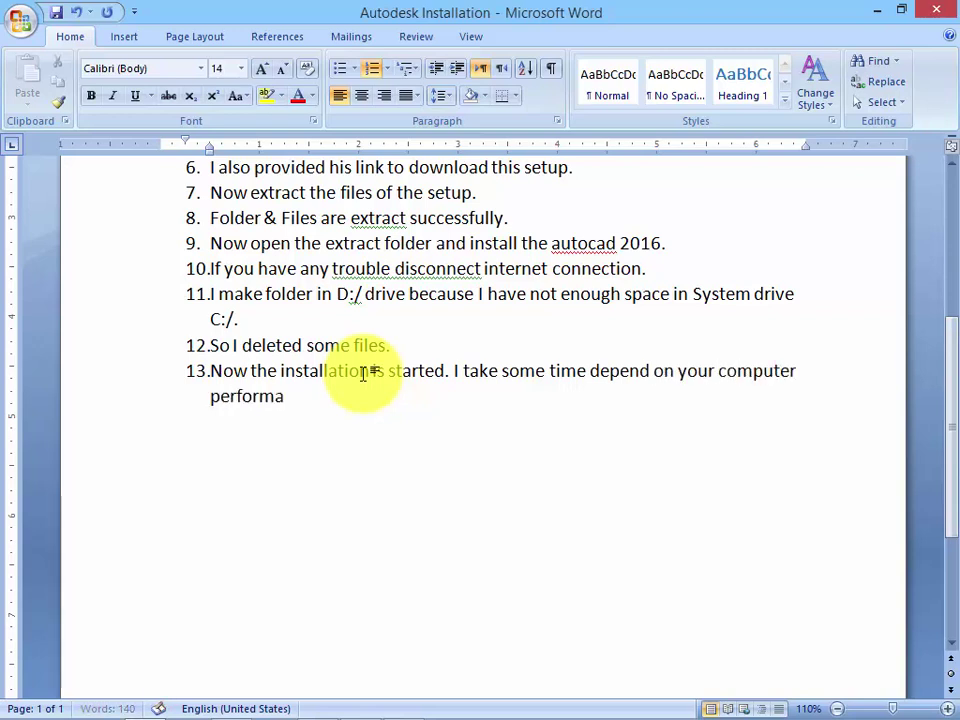
{"action": "type", "text": "nce."}
Step: Minimize Word to watch the AutoCAD installer's progress
{"action": "left_click", "coordinate": [877, 10]}
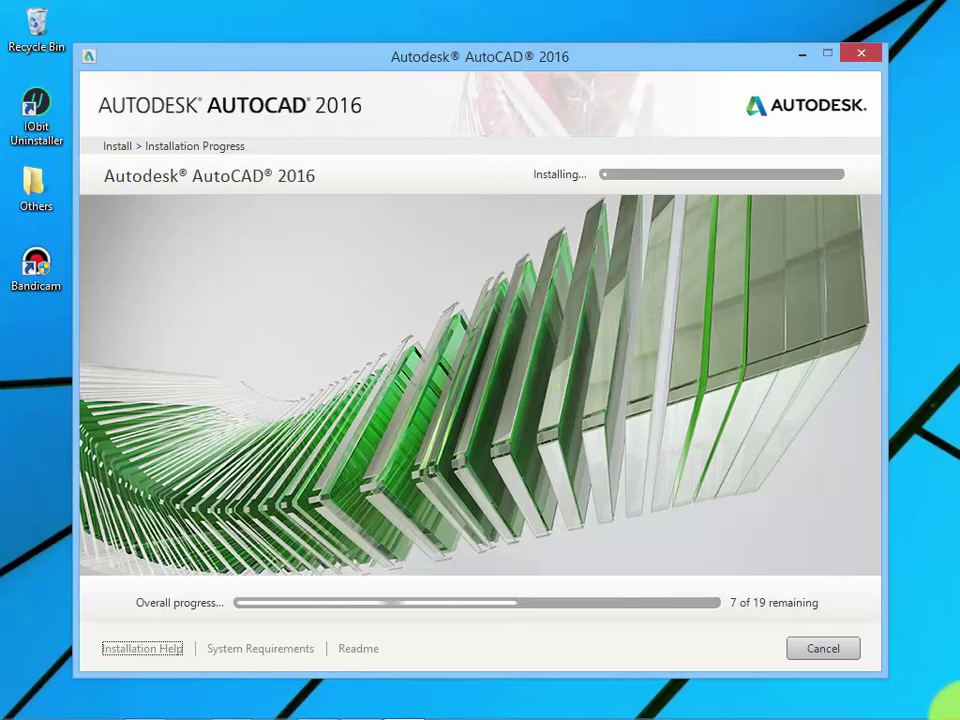
{"action": "mouse_move", "coordinate": [919, 550]}
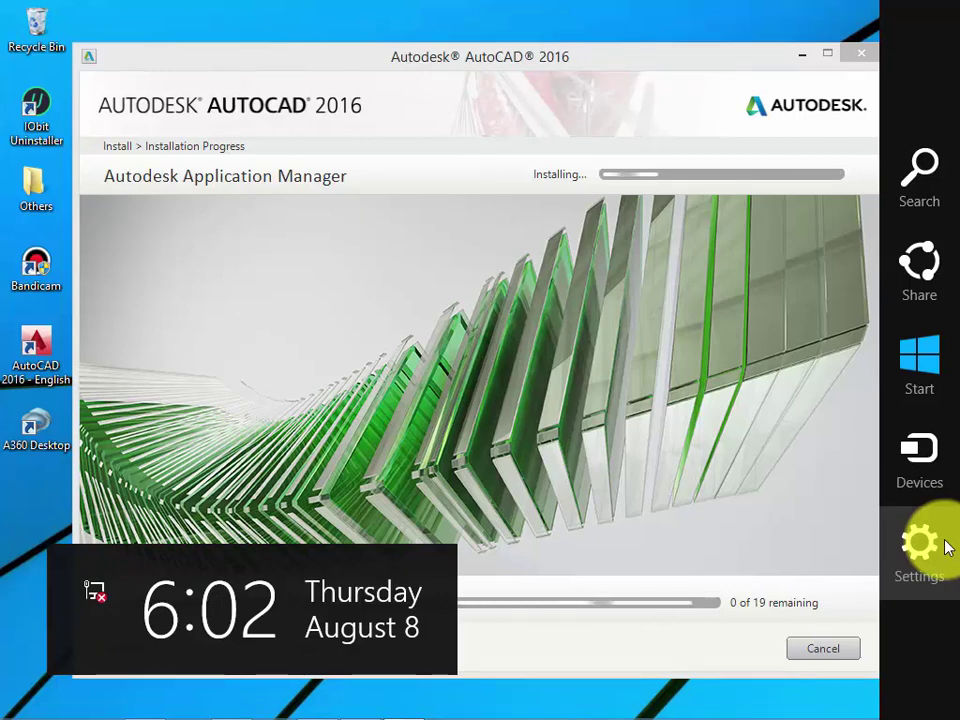
Step: Dismiss the charms overlay while the AutoCAD installation runs to Installation Complete
{"action": "key", "text": "Escape"}
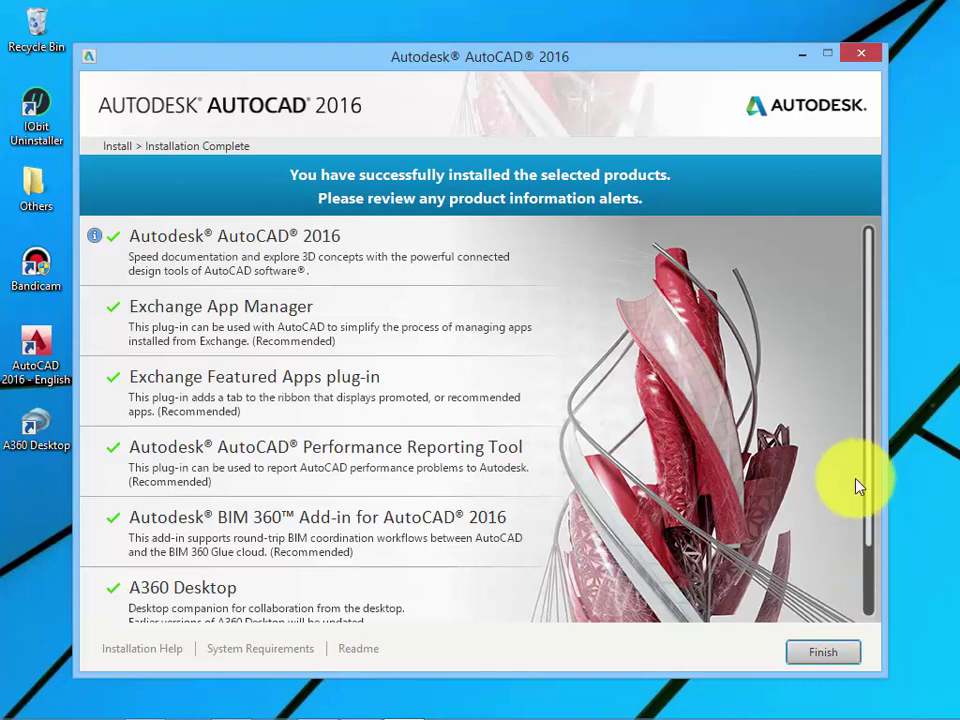
Step: Finish the completed AutoCAD installer and bring the Word install-steps document back to front
{"action": "left_click", "coordinate": [836, 660]}
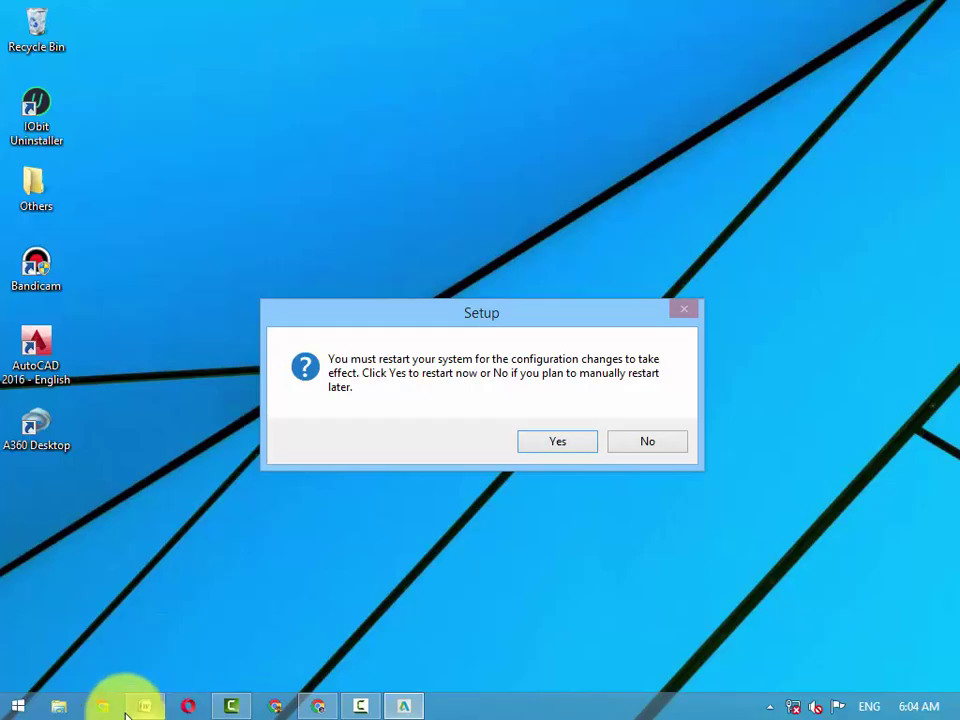
{"action": "left_click", "coordinate": [144, 707]}
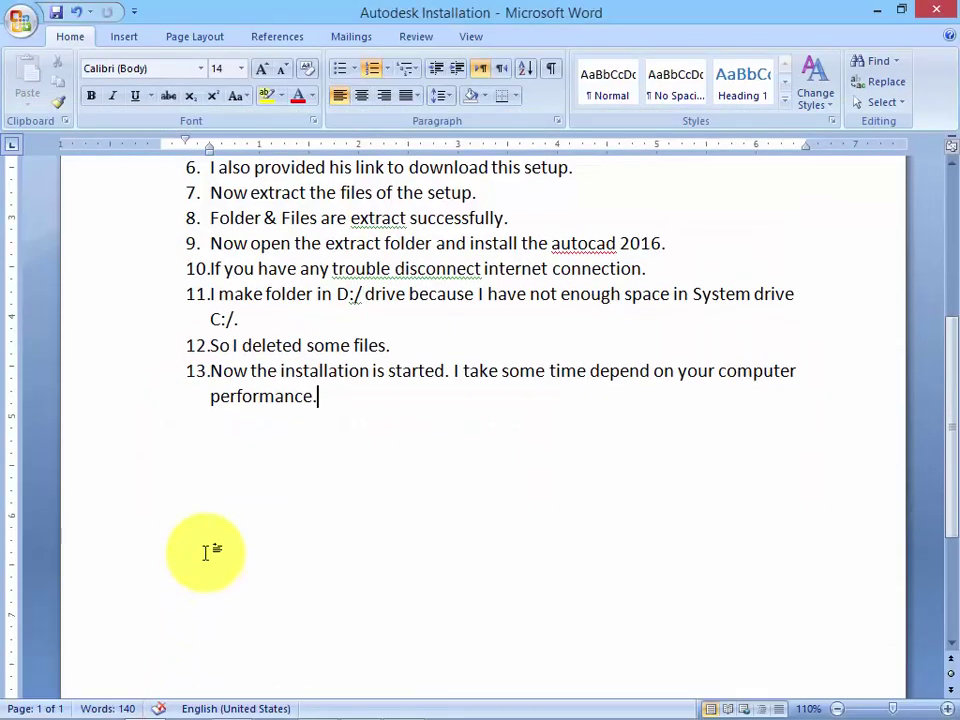
Step: Add item 14: 'I restart my pc to configure Configuration Files.'
{"action": "key", "text": "Return"}
{"action": "type", "text": "I"}
{"action": "type", "text": " Re"}
{"action": "key", "text": "BackSpace"}
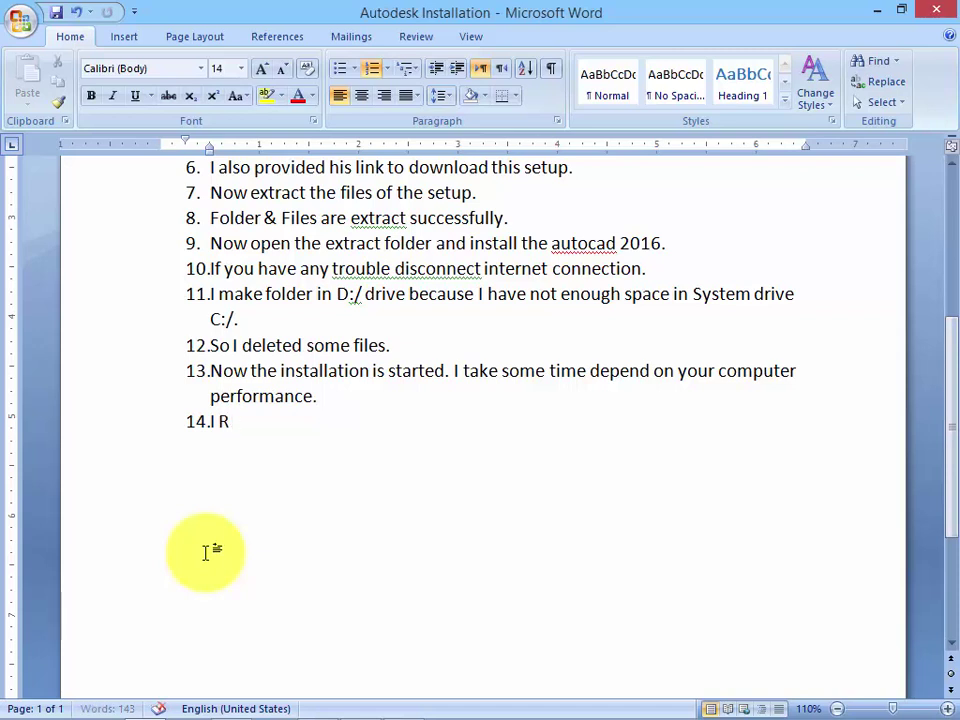
{"action": "key", "text": "BackSpace"}
{"action": "type", "text": "restar"}
{"action": "type", "text": "t my pc"}
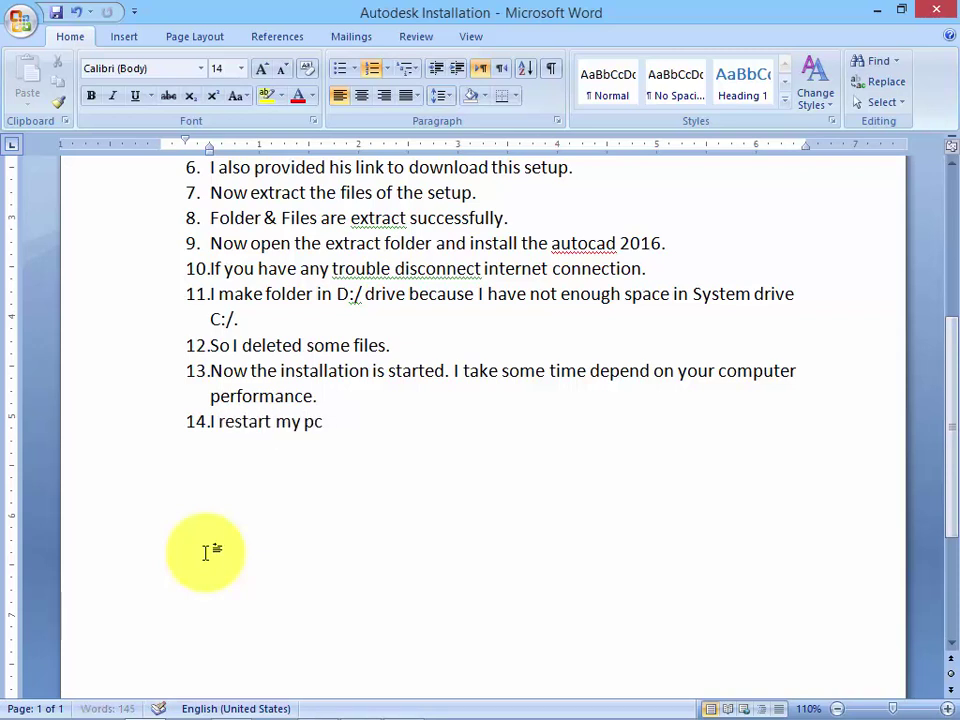
{"action": "type", "text": " to conf"}
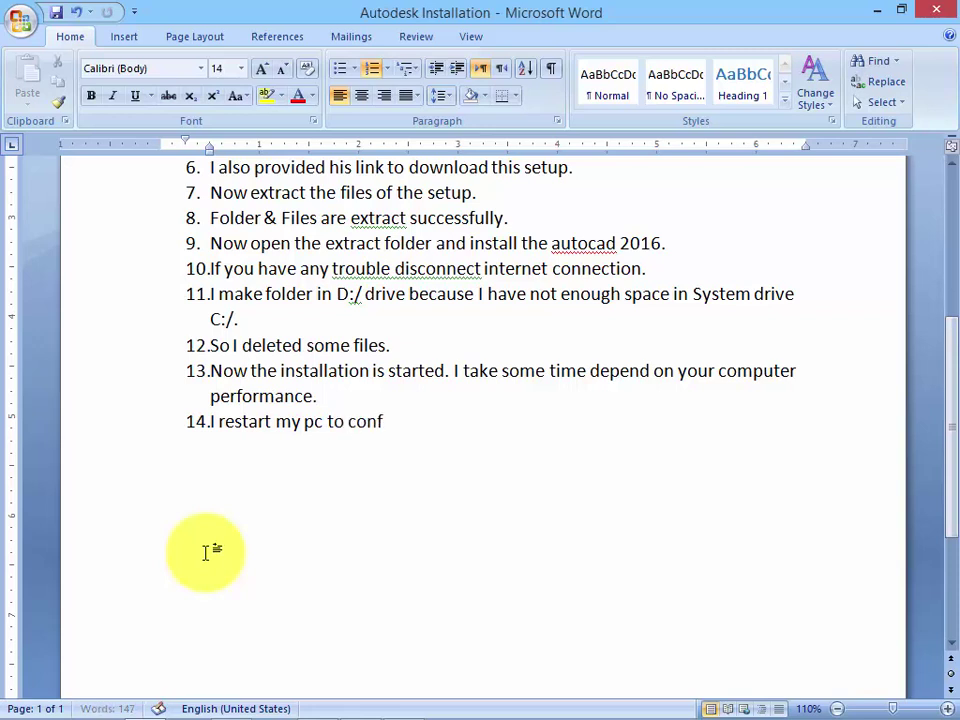
{"action": "type", "text": "igure "}
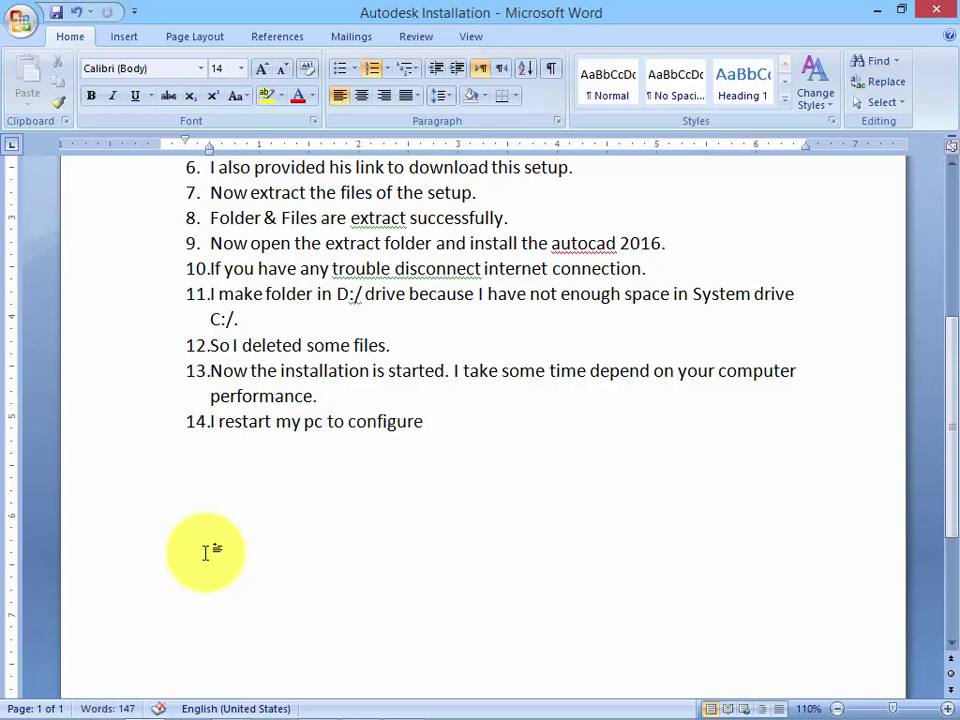
{"action": "type", "text": "Con"}
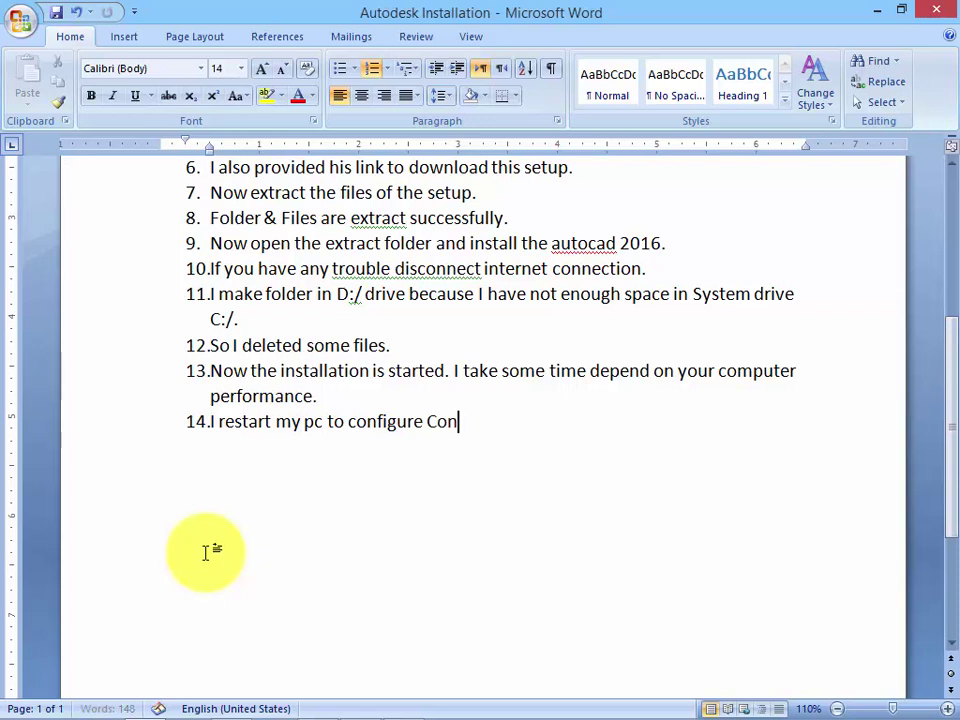
{"action": "type", "text": "figu"}
{"action": "type", "text": "ration Fi"}
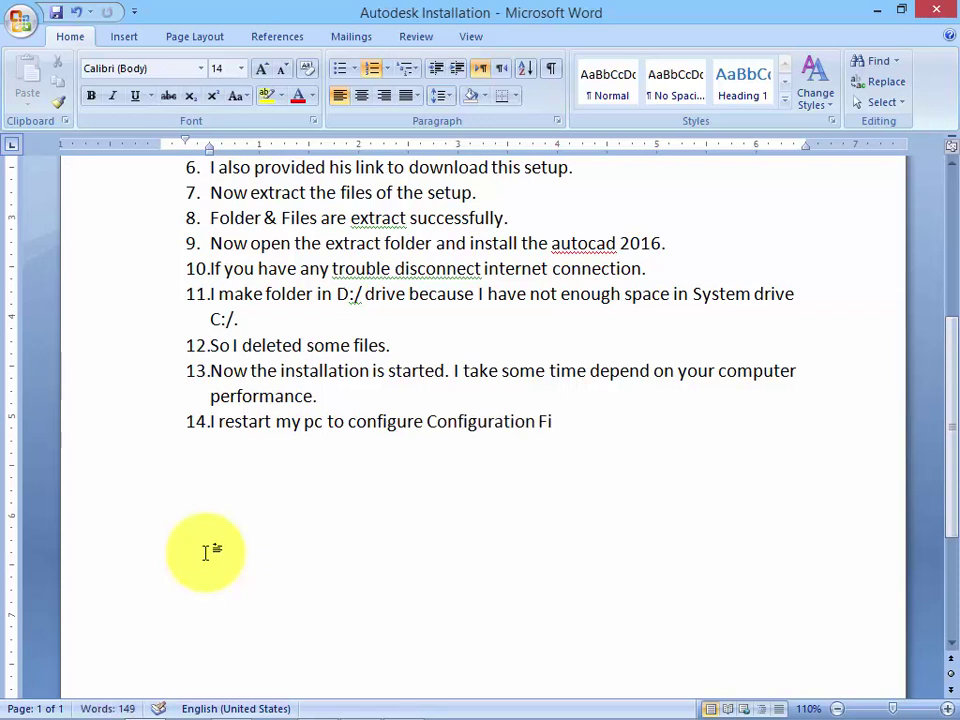
{"action": "type", "text": "les."}
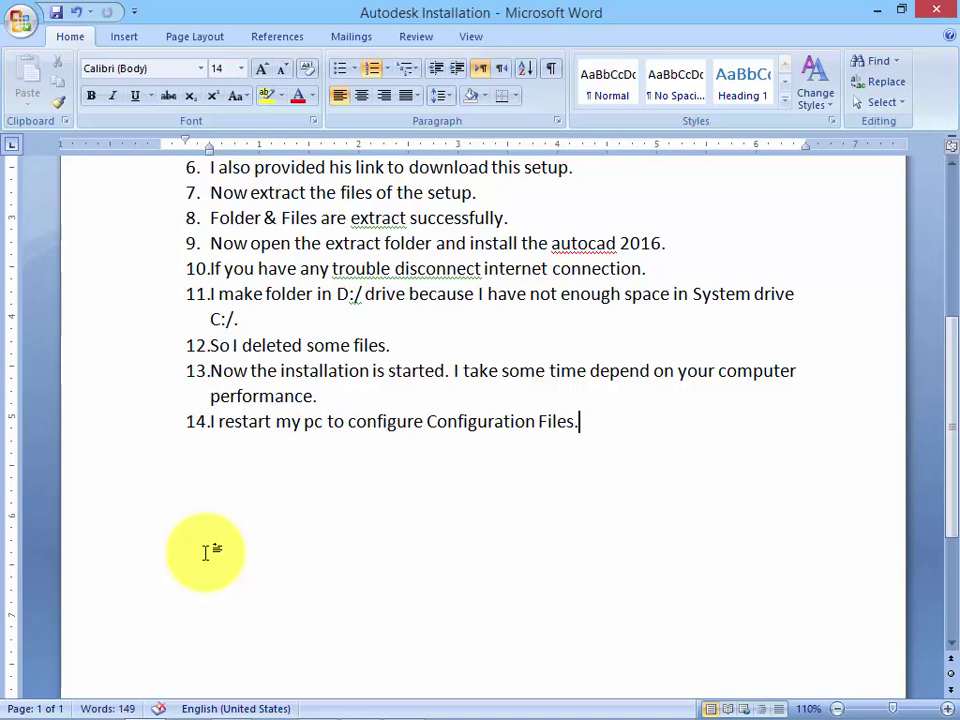
Step: Hide Word for the system restart, then relaunch Word after Windows comes back
{"action": "left_click", "coordinate": [882, 9]}
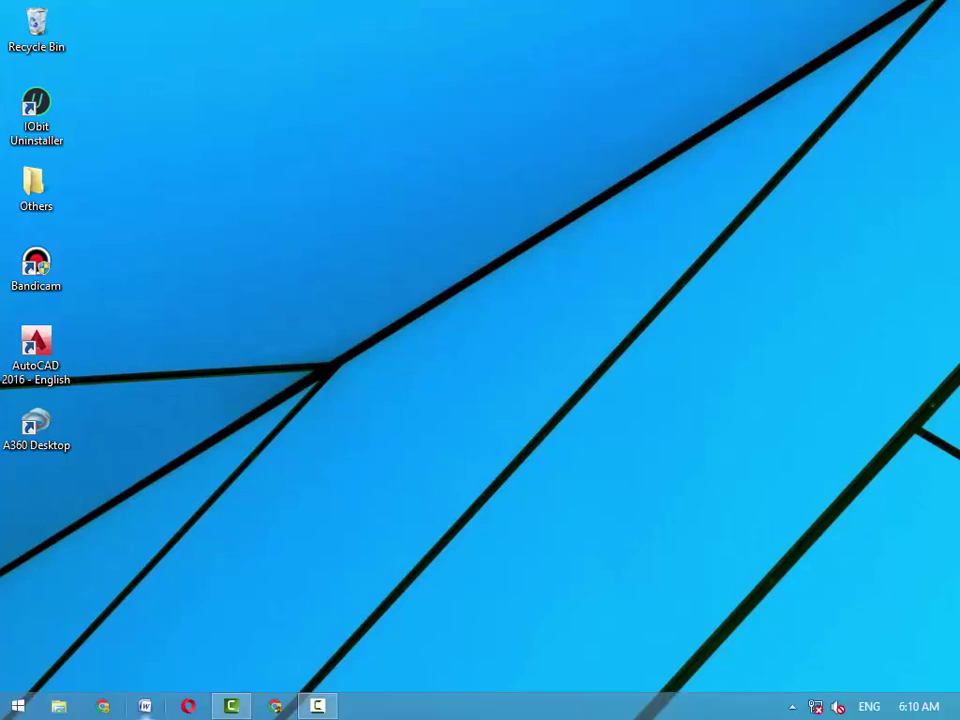
{"action": "left_click", "coordinate": [148, 707]}
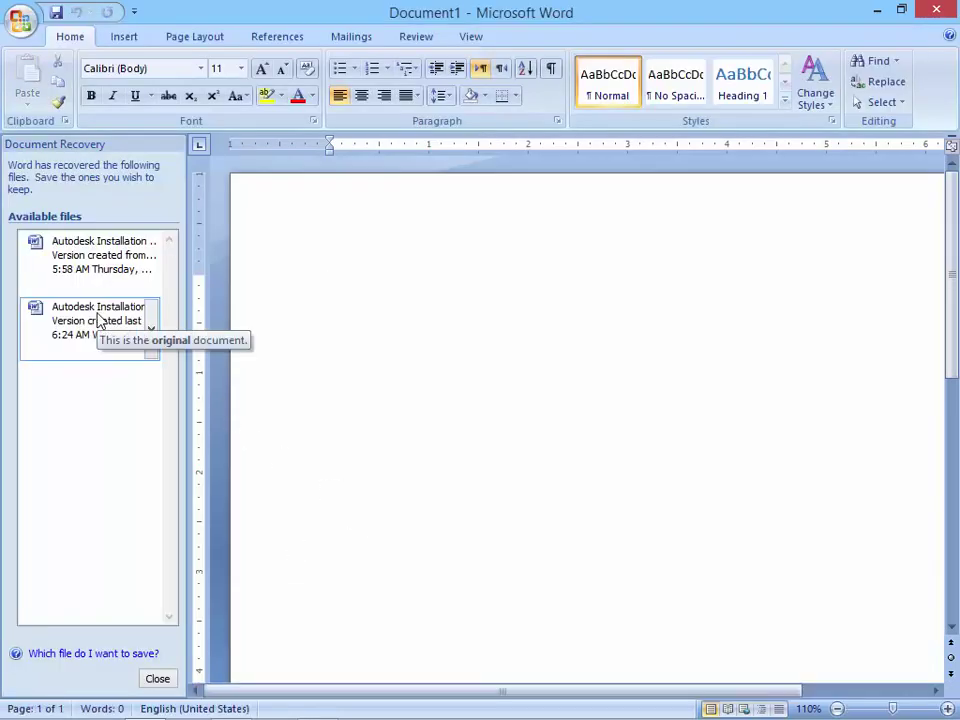
Step: Open the first recovered Autodesk Installation document, close the recovery pane, and go to empty item 12
{"action": "left_click", "coordinate": [149, 264]}
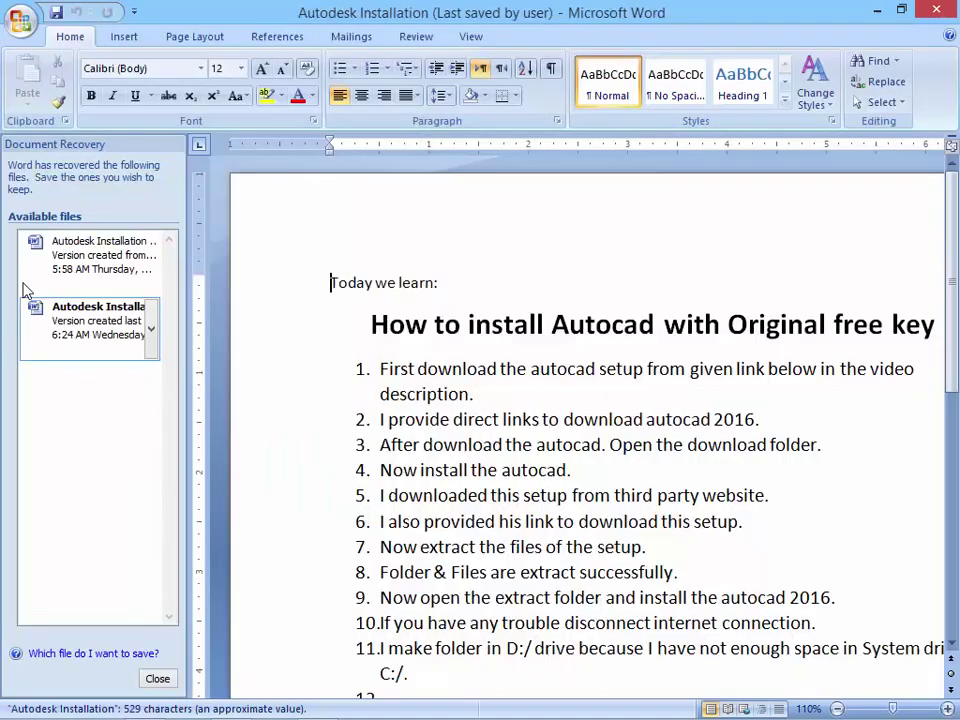
{"action": "left_click", "coordinate": [157, 680]}
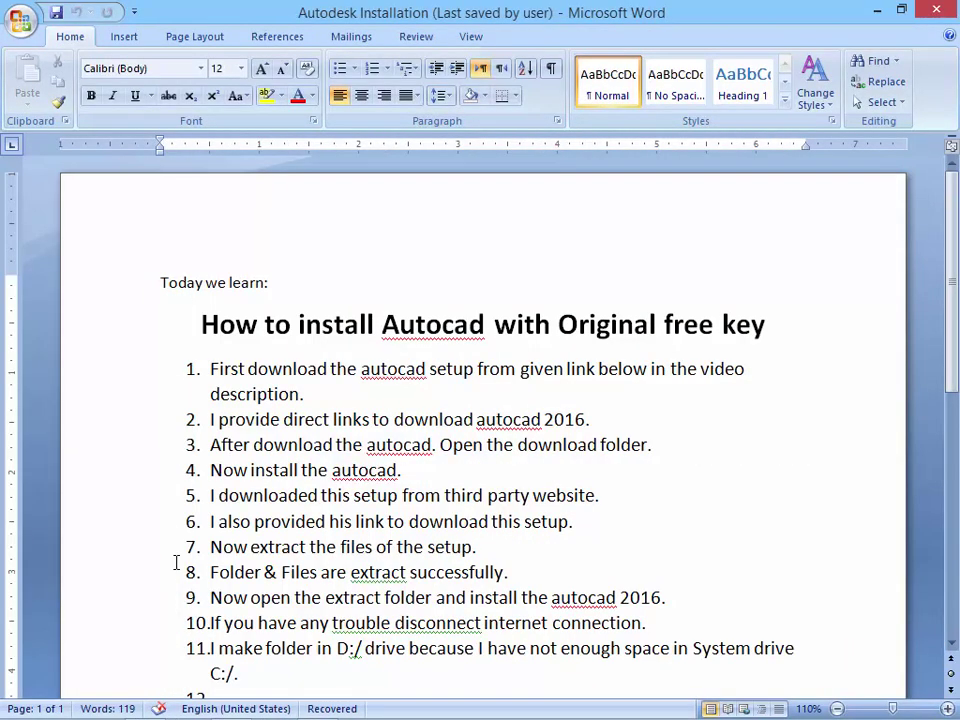
{"action": "scroll", "coordinate": [219, 492], "scroll_direction": "down", "scroll_amount": 1}
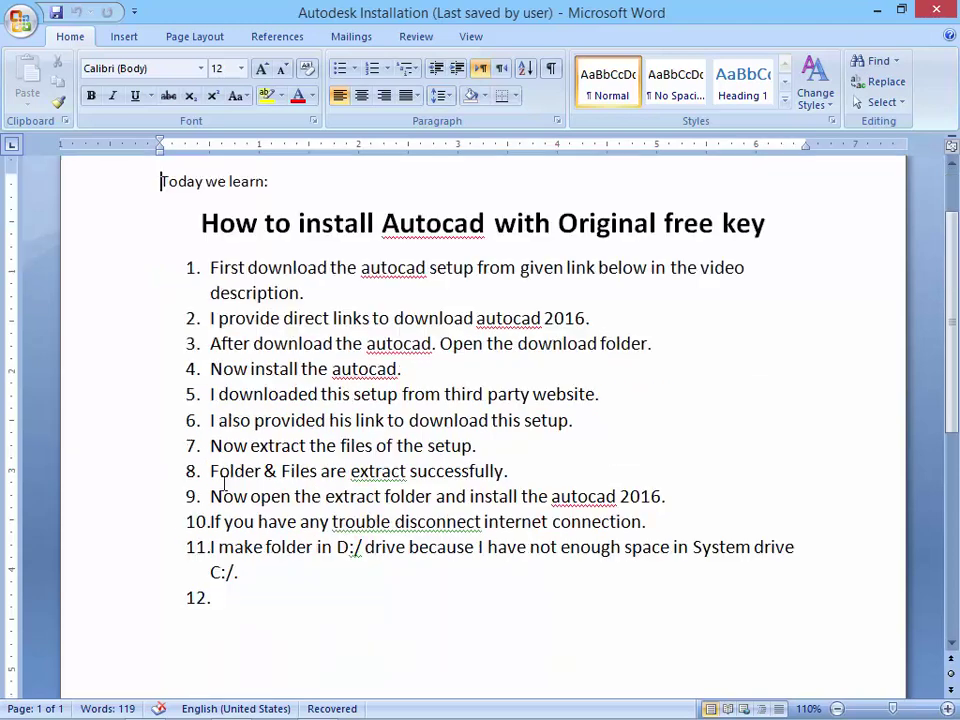
{"action": "scroll", "coordinate": [219, 489], "scroll_direction": "down", "scroll_amount": 1}
{"action": "scroll", "coordinate": [321, 476], "scroll_direction": "down", "scroll_amount": 2}
{"action": "left_click", "coordinate": [237, 397]}
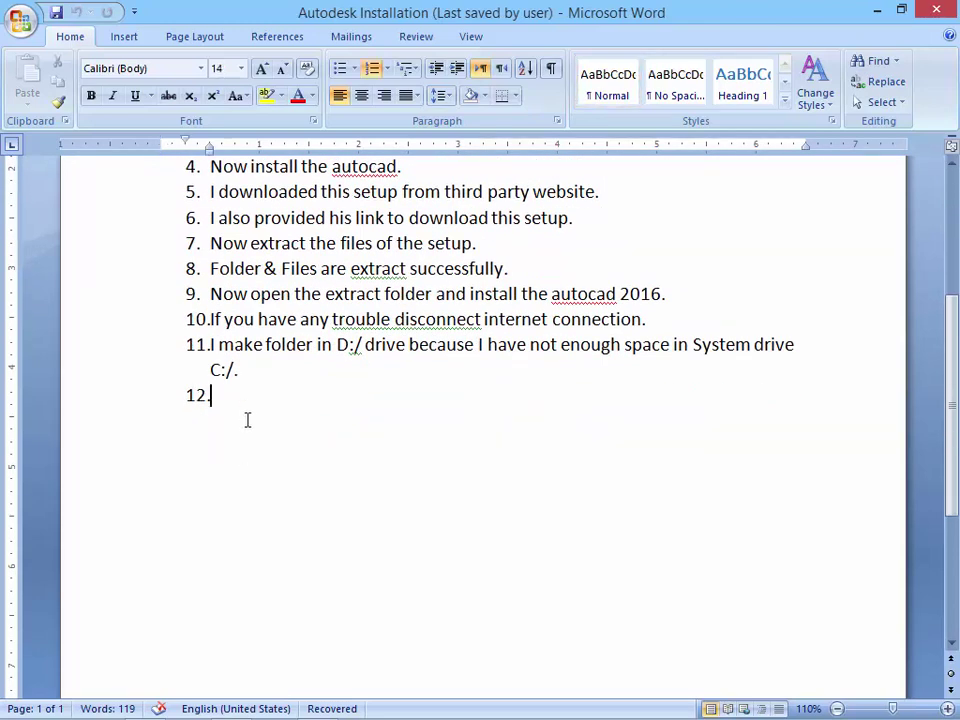
Step: Write items 12–14: restart note, installation completed successfully, and 'So check our software.'
{"action": "type", "text": "I restr"}
{"action": "type", "text": "at my"}
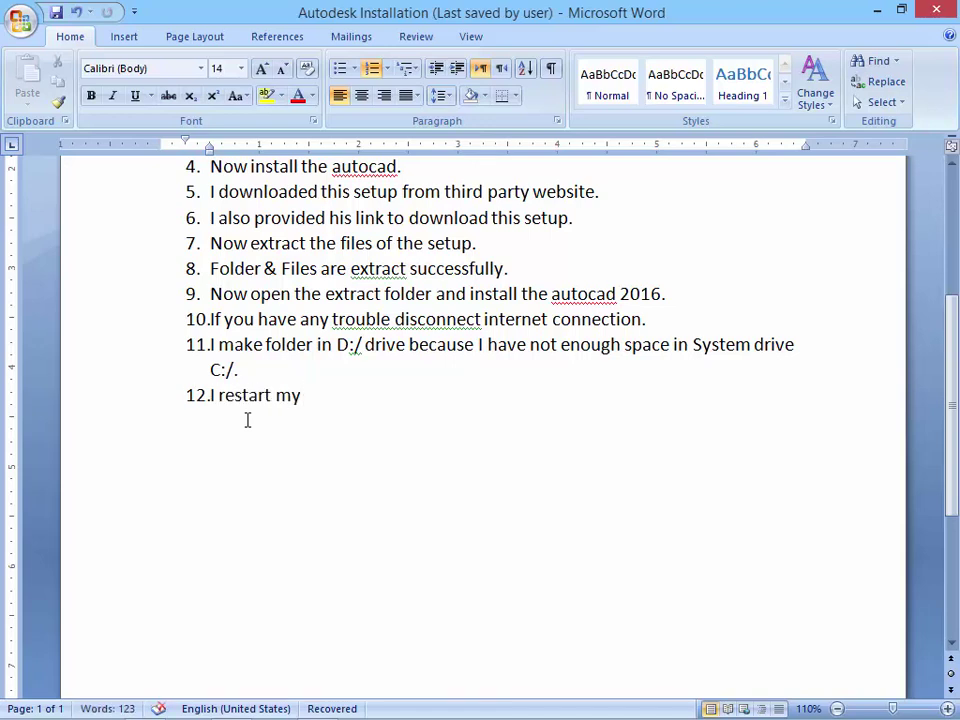
{"action": "type", "text": " comput"}
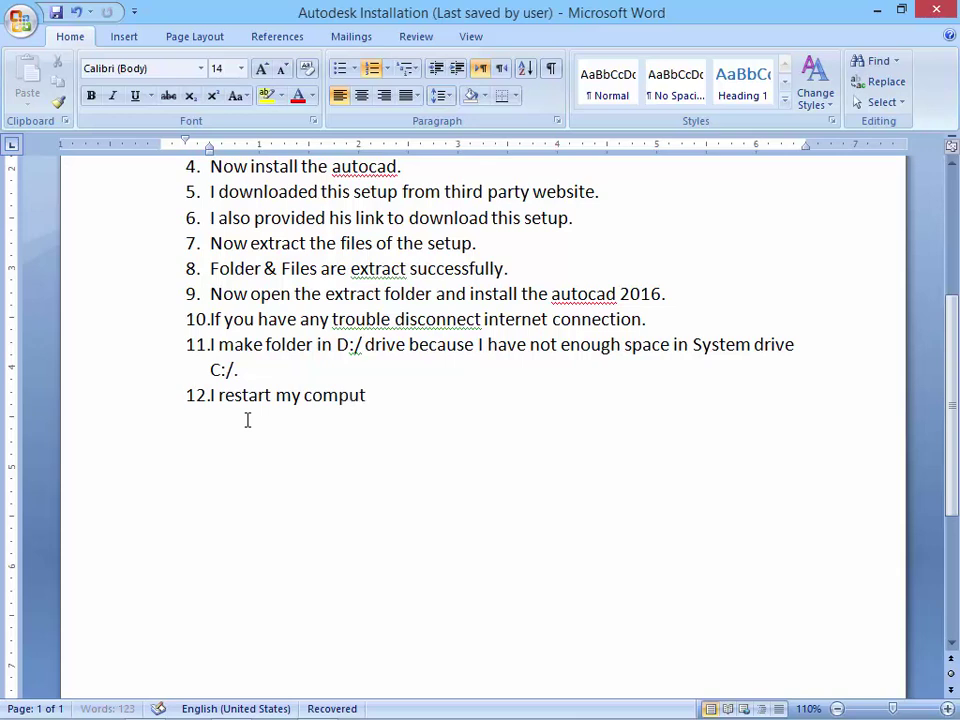
{"action": "type", "text": "er."}
{"action": "key", "text": "Return"}
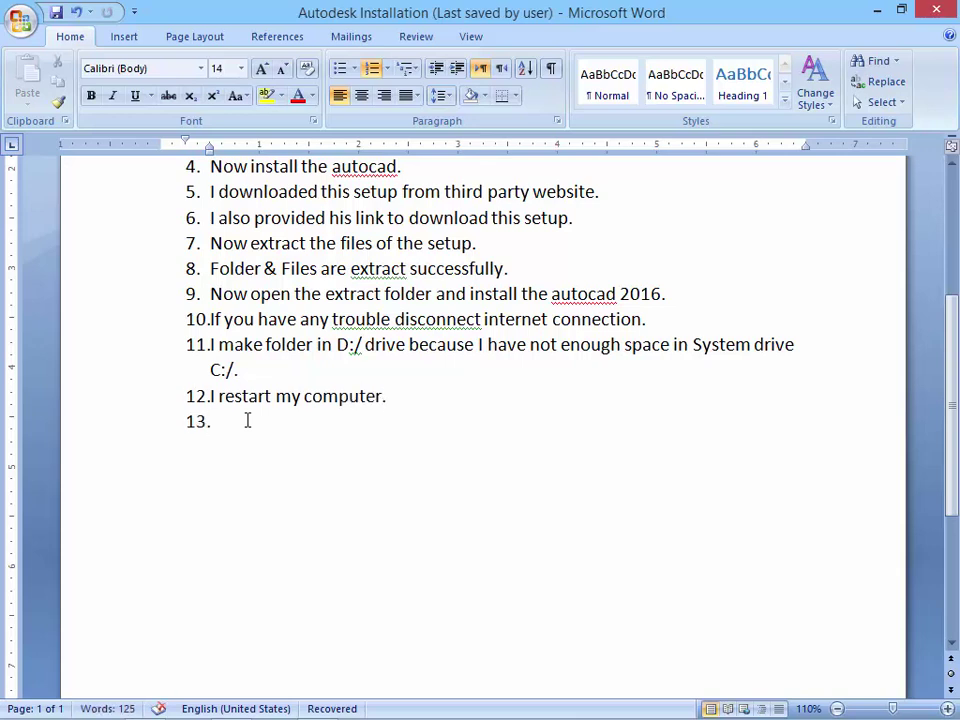
{"action": "type", "text": "After"}
{"action": "type", "text": " restar"}
{"action": "type", "text": "t my comp"}
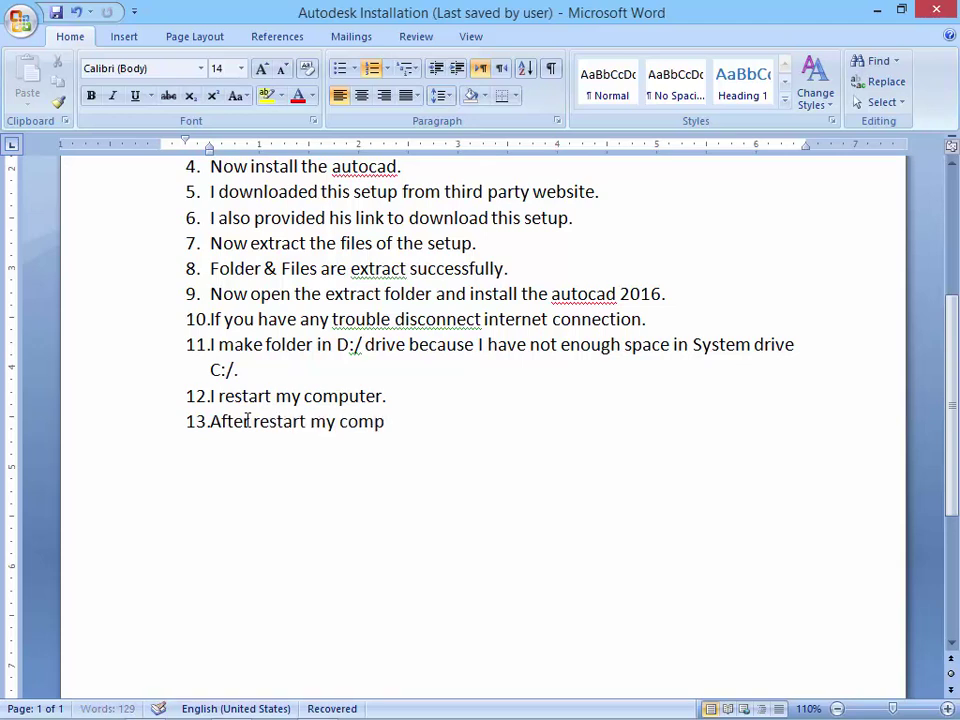
{"action": "type", "text": "uter"}
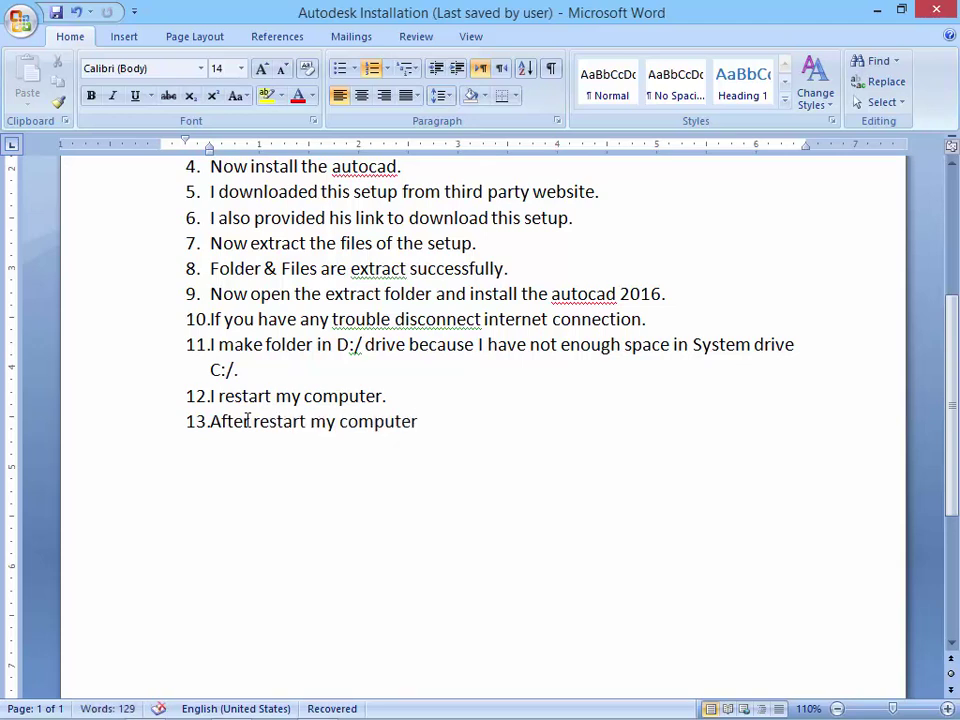
{"action": "type", "text": ".Aut"}
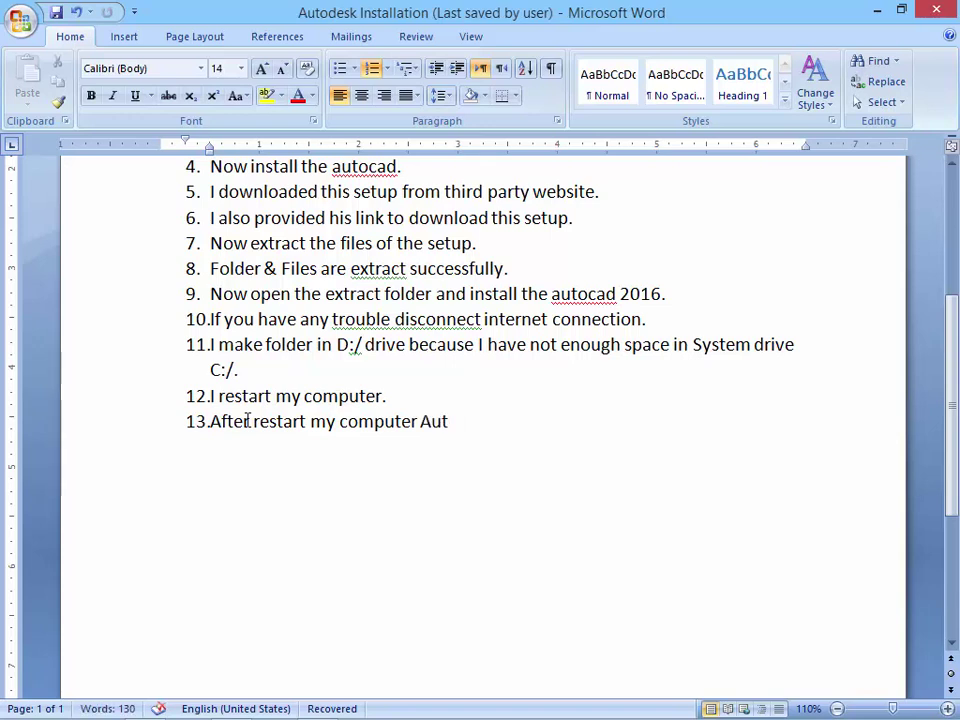
{"action": "type", "text": "oC"}
{"action": "type", "text": "ad Insta"}
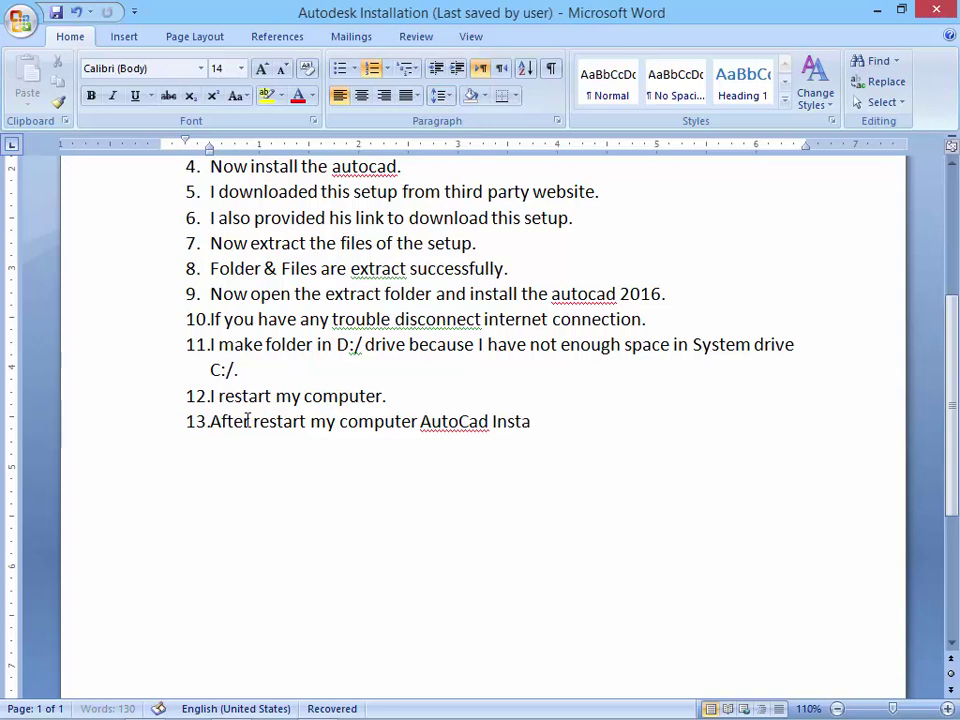
{"action": "type", "text": "llation is"}
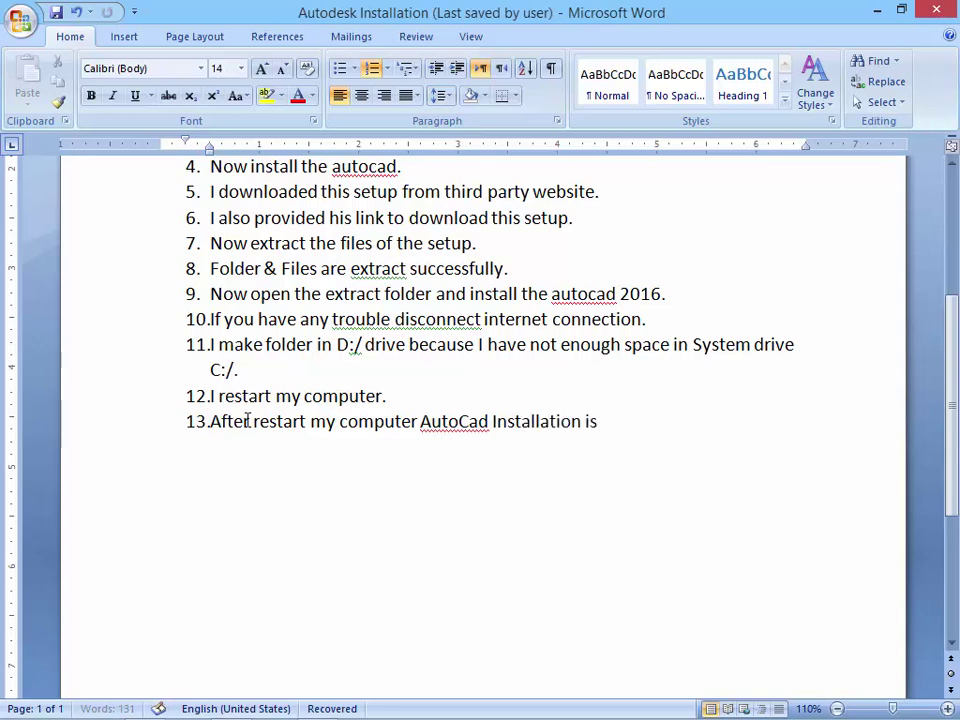
{"action": "type", "text": " compl"}
{"action": "type", "text": "eted suc"}
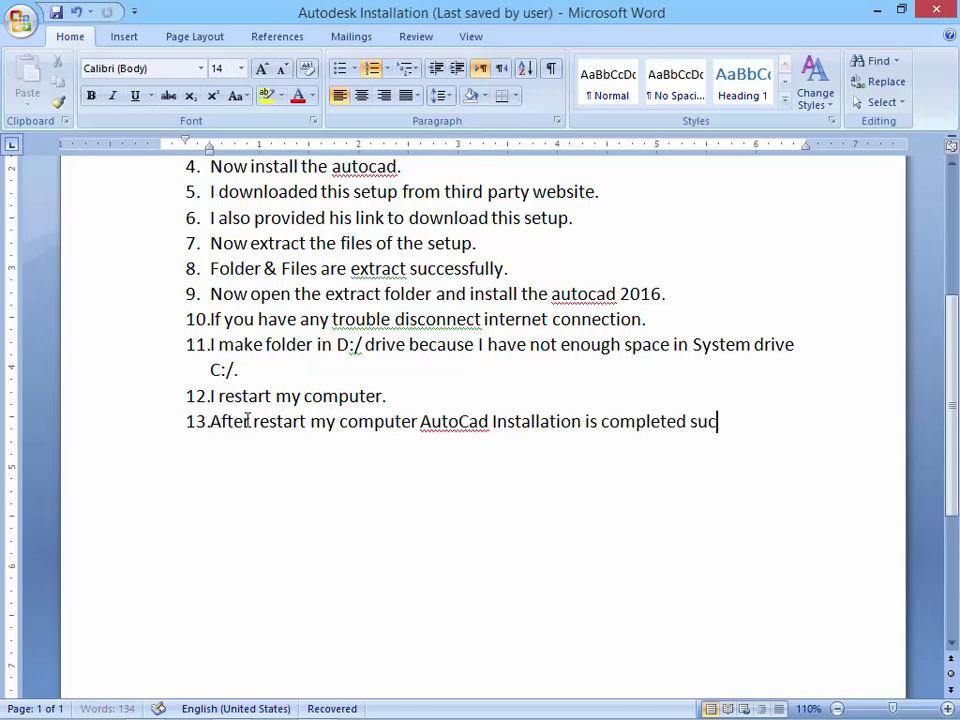
{"action": "type", "text": "cessfully"}
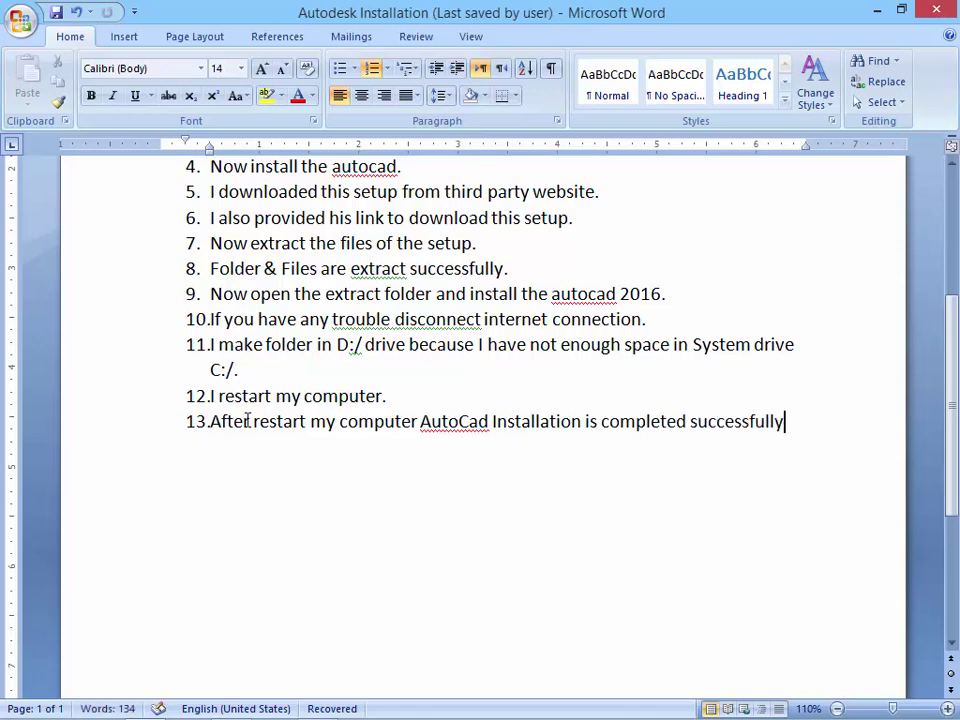
{"action": "type", "text": "."}
{"action": "key", "text": "Return"}
{"action": "type", "text": "So"}
{"action": "type", "text": " check o"}
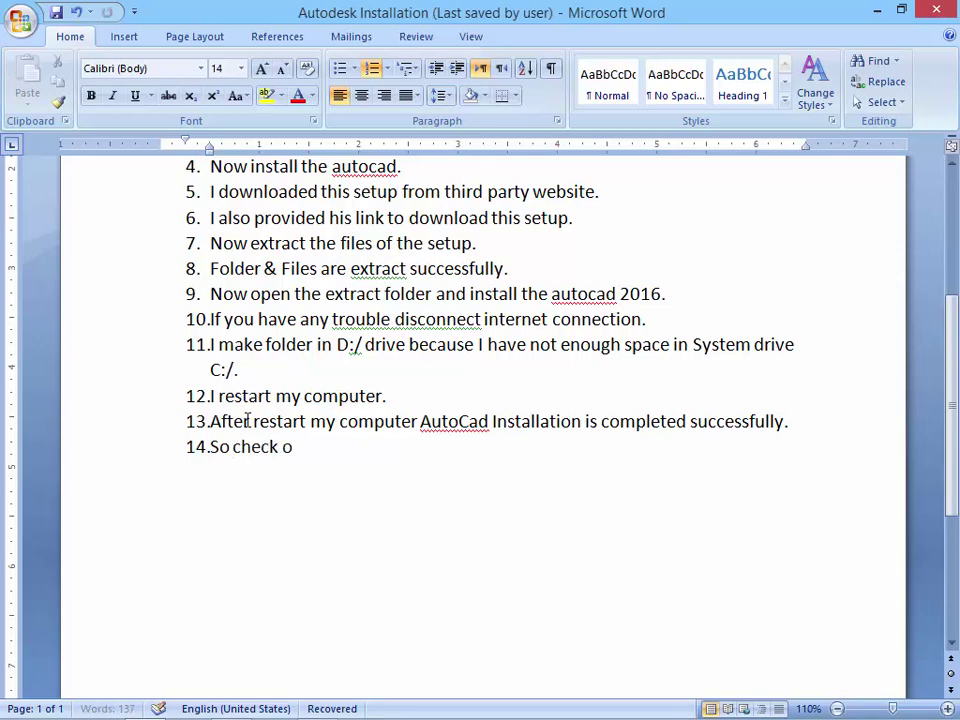
{"action": "type", "text": "ur softw"}
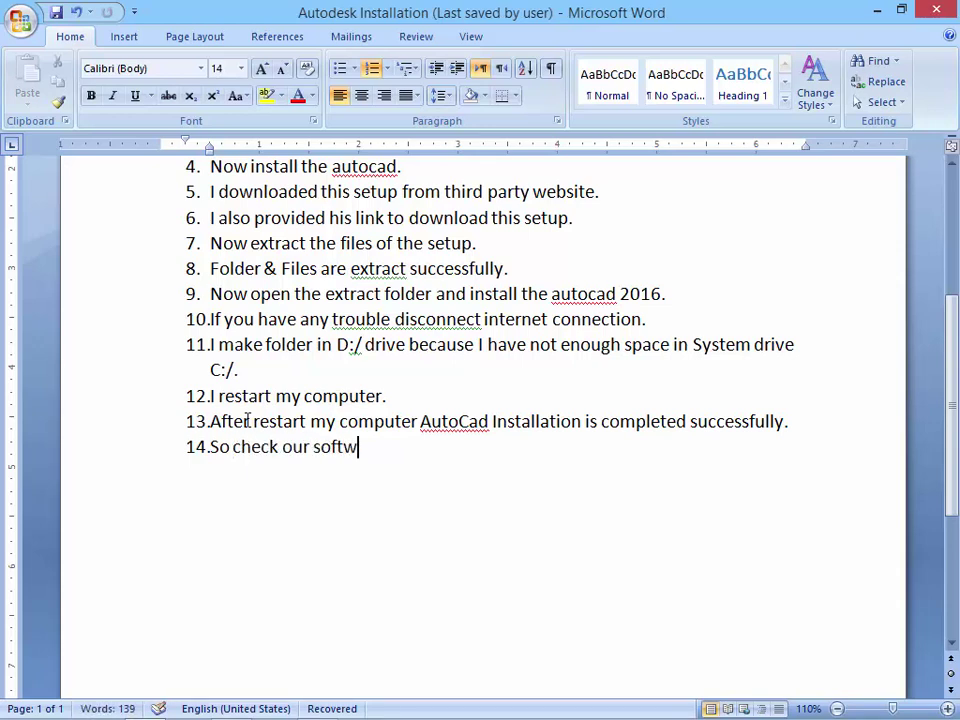
{"action": "type", "text": "are"}
{"action": "type", "text": "."}
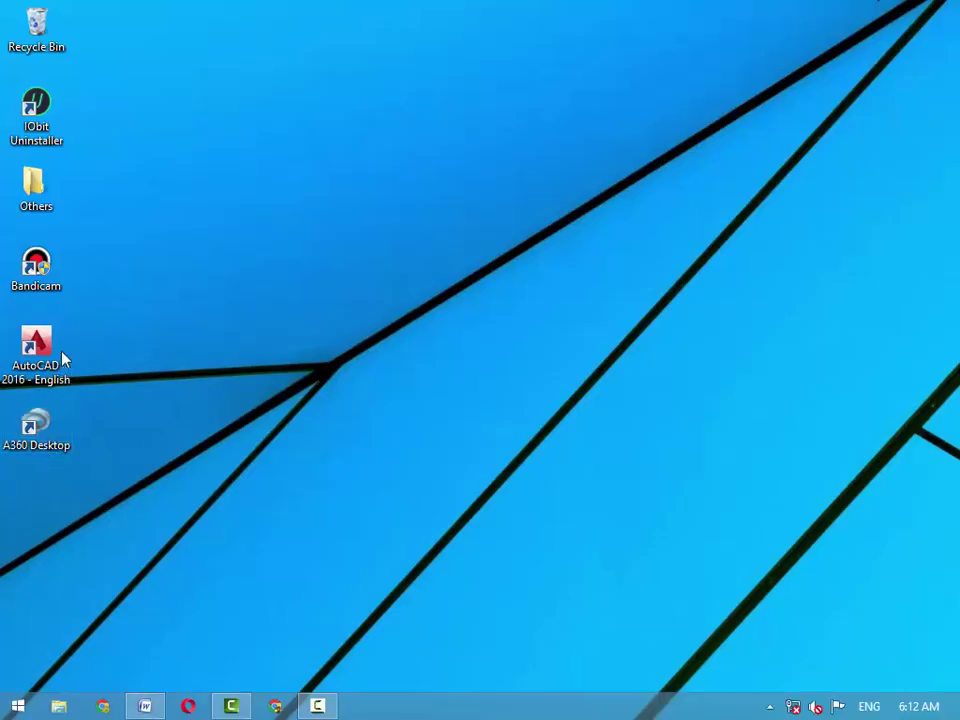
Step: Launch AutoCAD 2016, accept the privacy statement, and choose Activate
{"action": "double_click", "coordinate": [58, 354]}
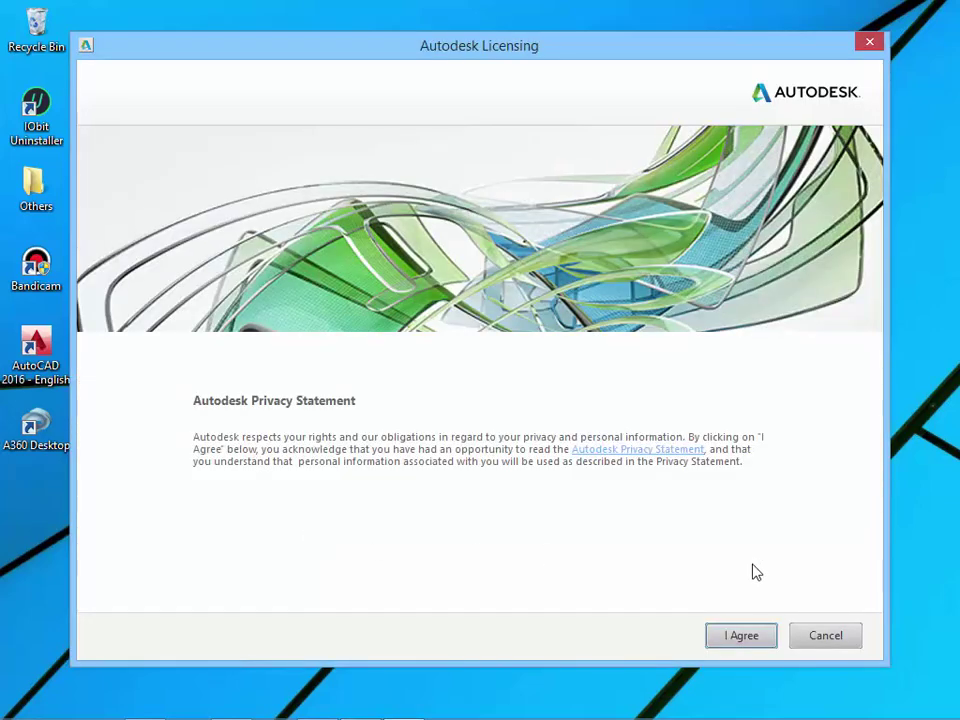
{"action": "left_click", "coordinate": [741, 636]}
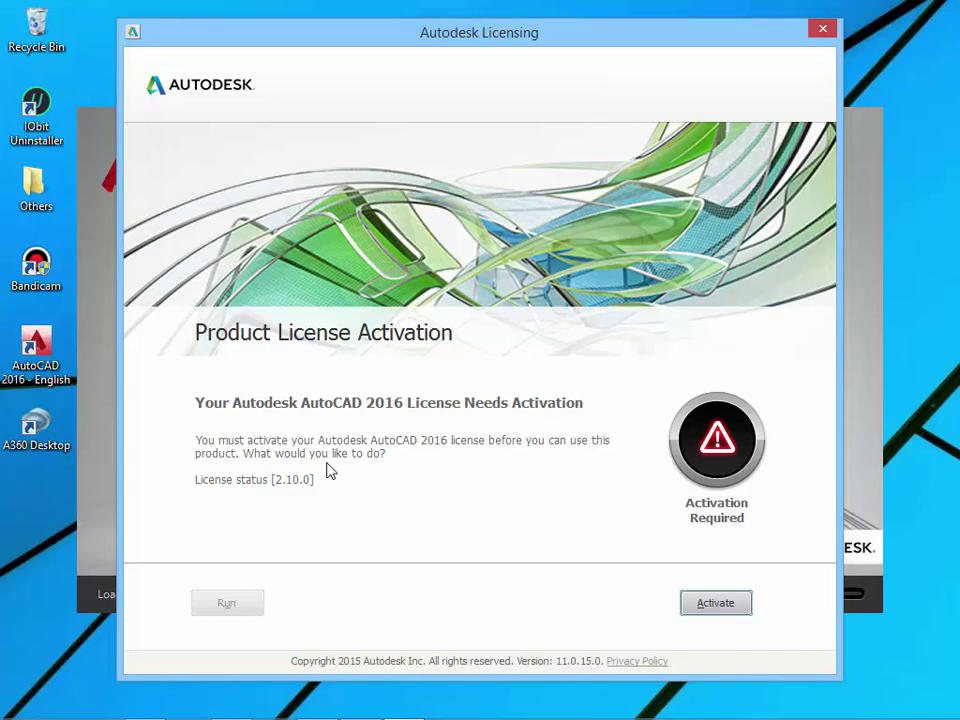
{"action": "left_click", "coordinate": [726, 606]}
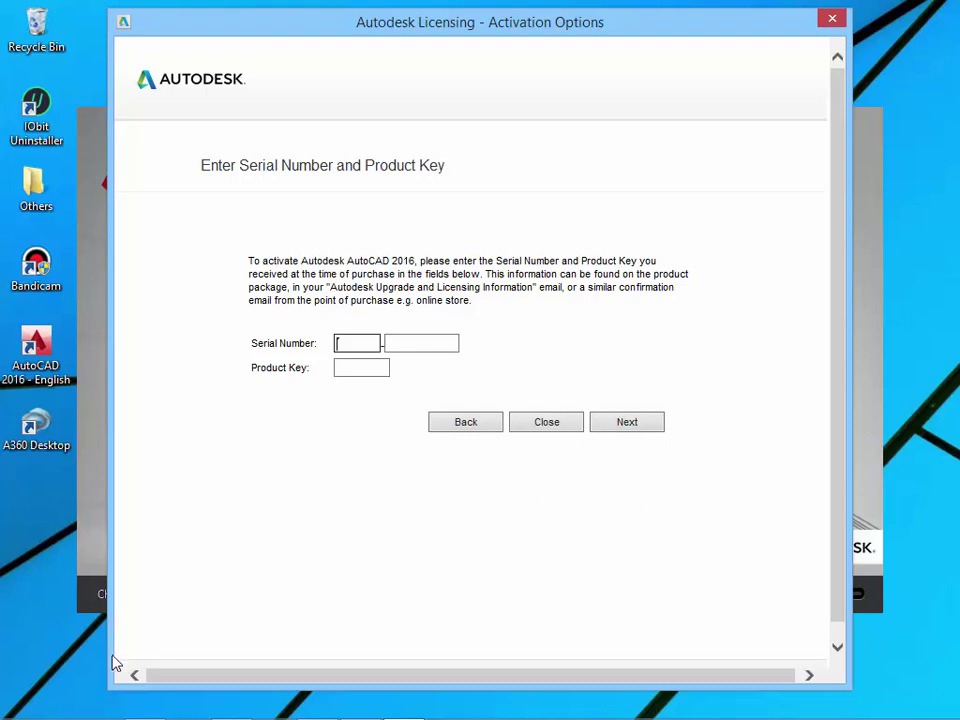
Step: Close the activation forms and dismiss the license error and not-activated messages
{"action": "left_click", "coordinate": [833, 20]}
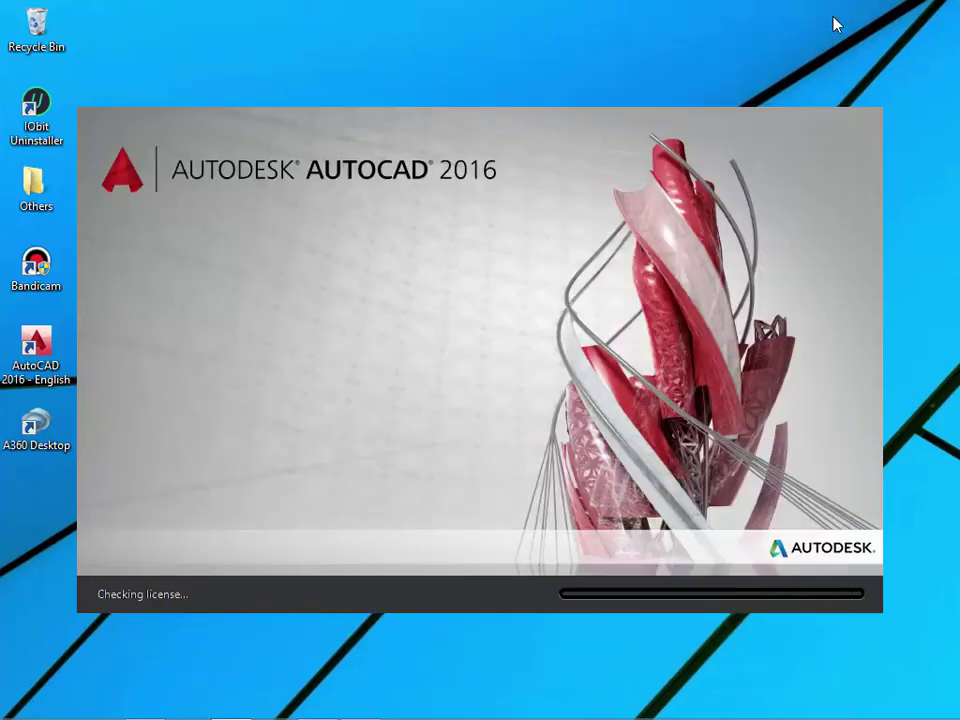
{"action": "left_click", "coordinate": [834, 30]}
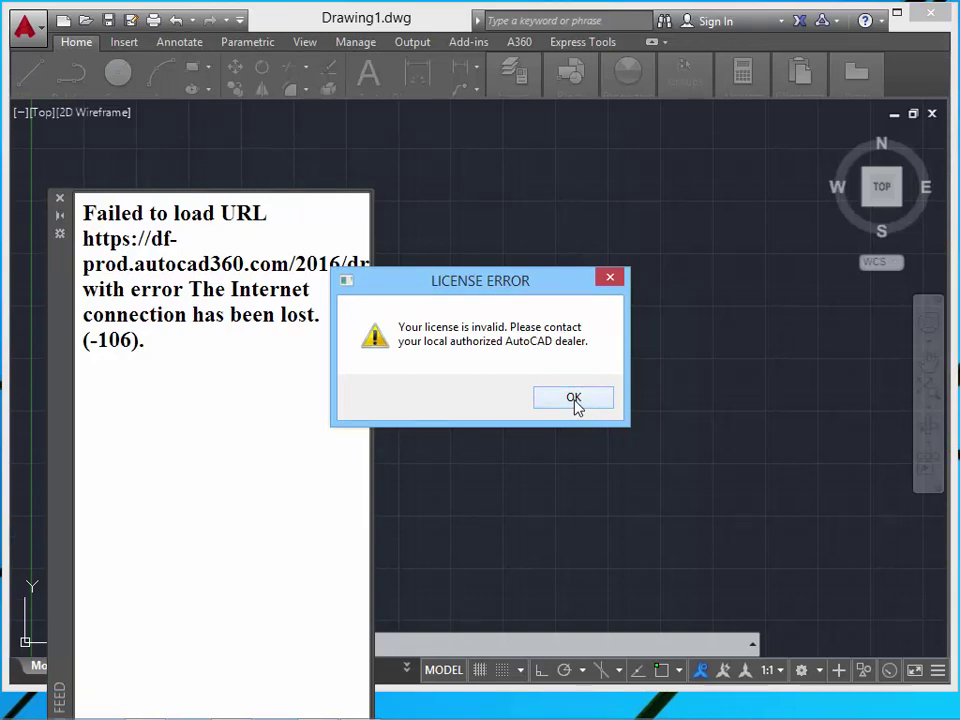
{"action": "left_click", "coordinate": [574, 400]}
{"action": "left_click", "coordinate": [574, 400]}
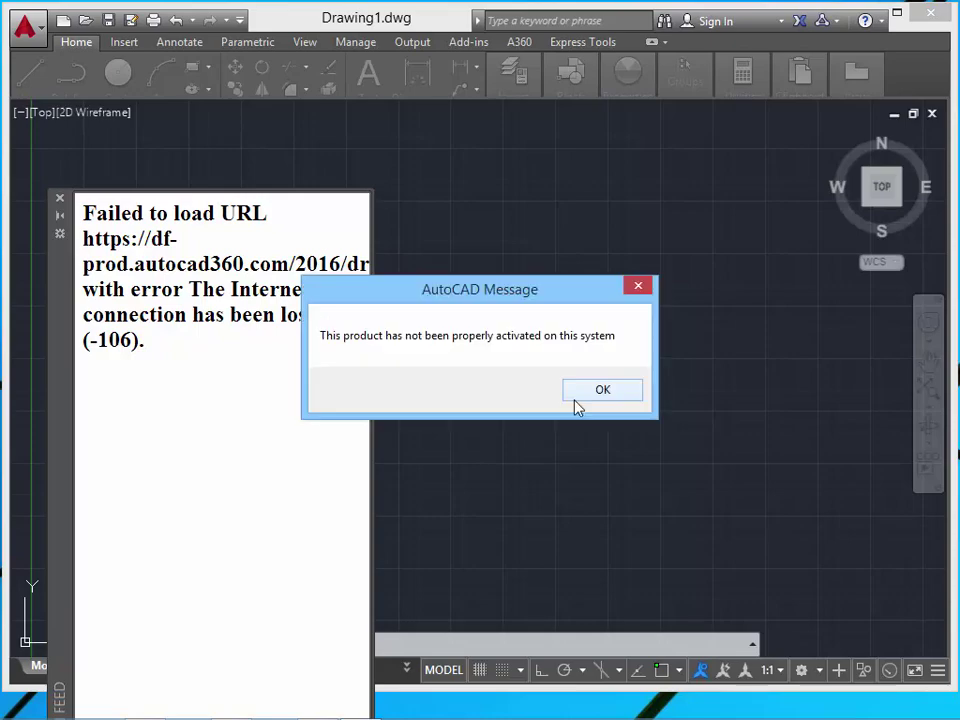
{"action": "left_click", "coordinate": [581, 396]}
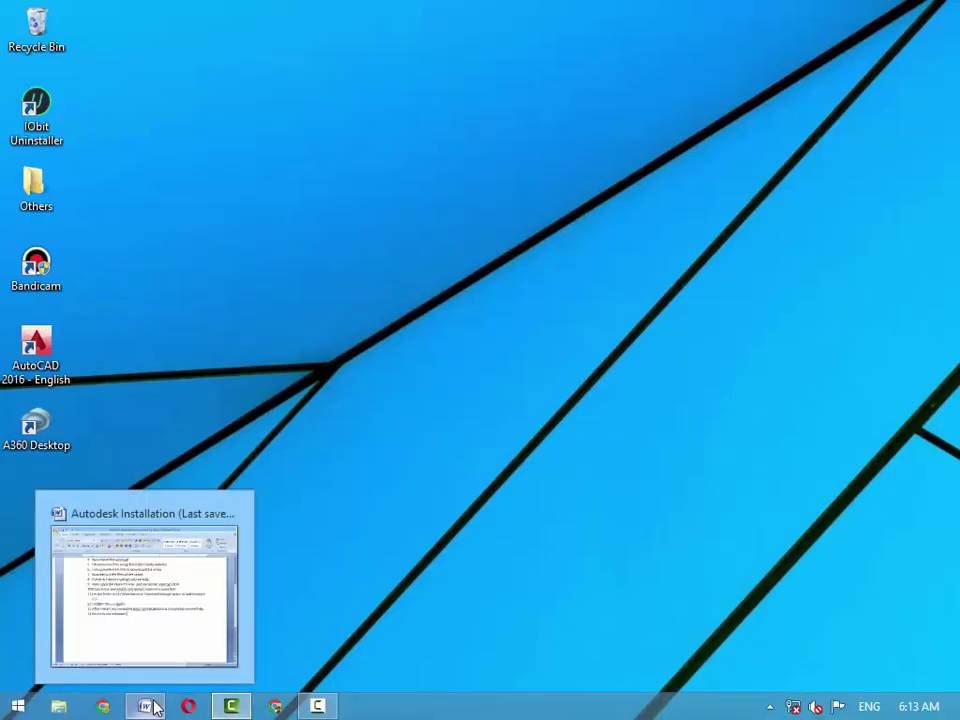
Step: Restore the Autodesk Installation notes from the taskbar, save them, and minimize Word
{"action": "left_click", "coordinate": [147, 707]}
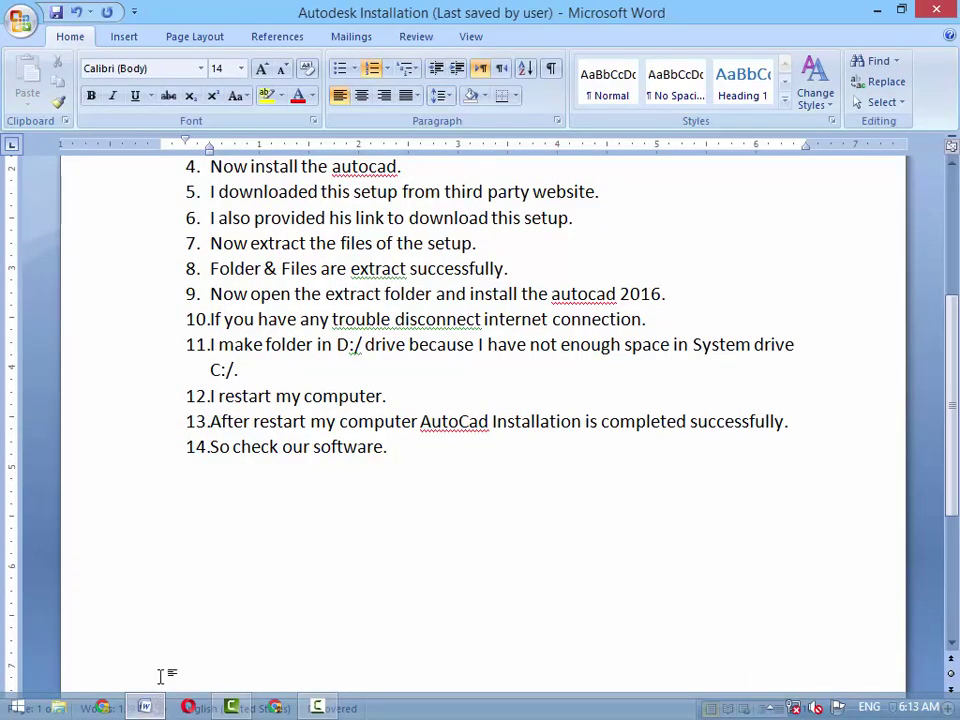
{"action": "key", "text": "ctrl+s"}
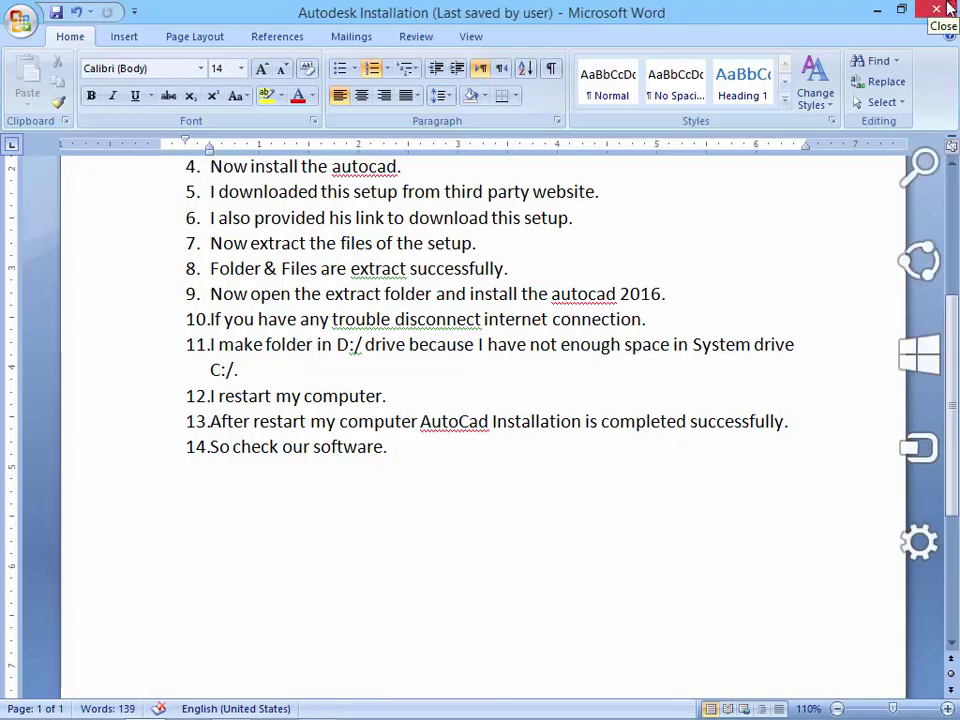
{"action": "left_click", "coordinate": [877, 9]}
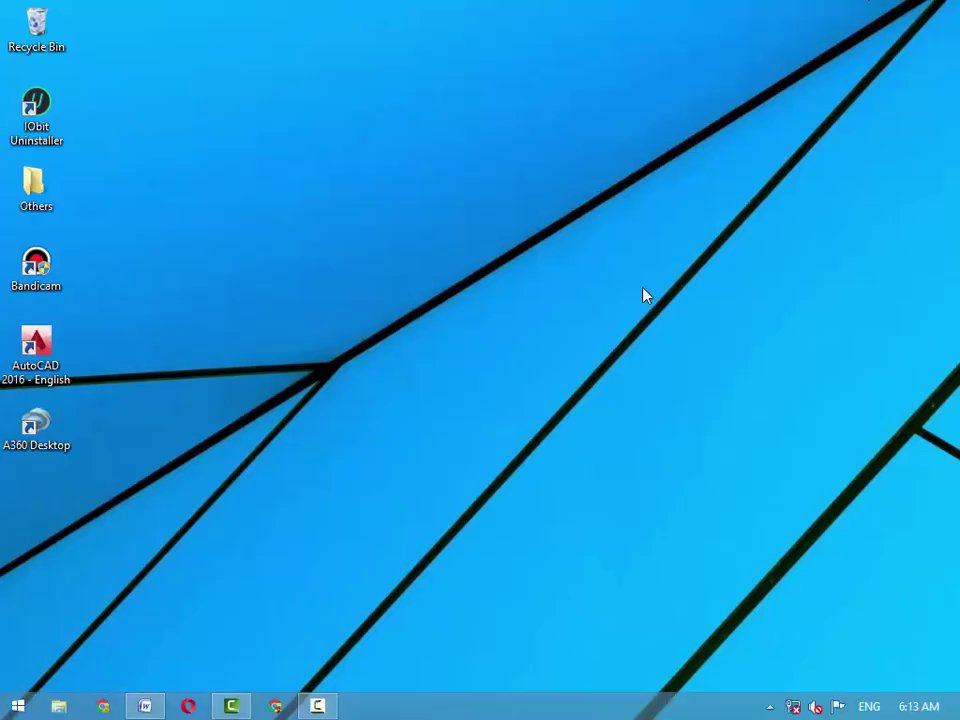